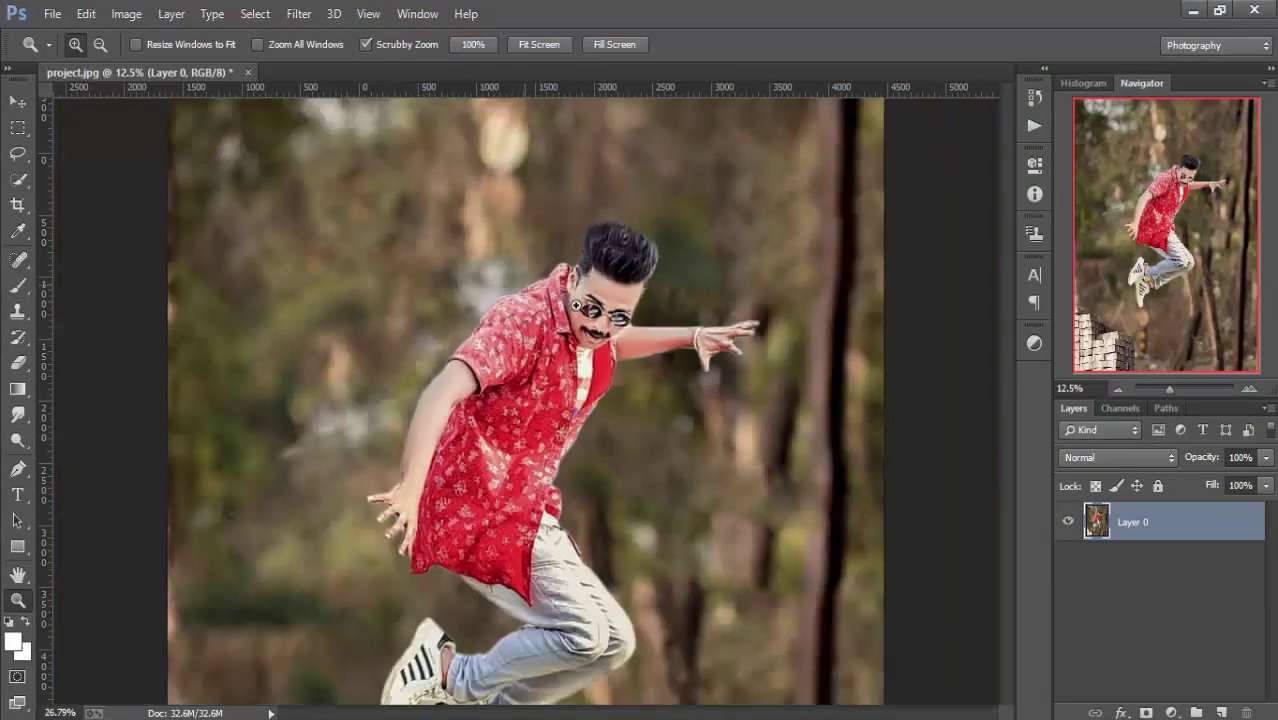
- Zoom out on project.jpg to see the whole jumping-man photo
drag(576, 305, 437, 278)
- Apply Shadows/Highlights with a 35% shadows amount to lift the photo's darks
click(127, 14)
mouse_move(154, 64)
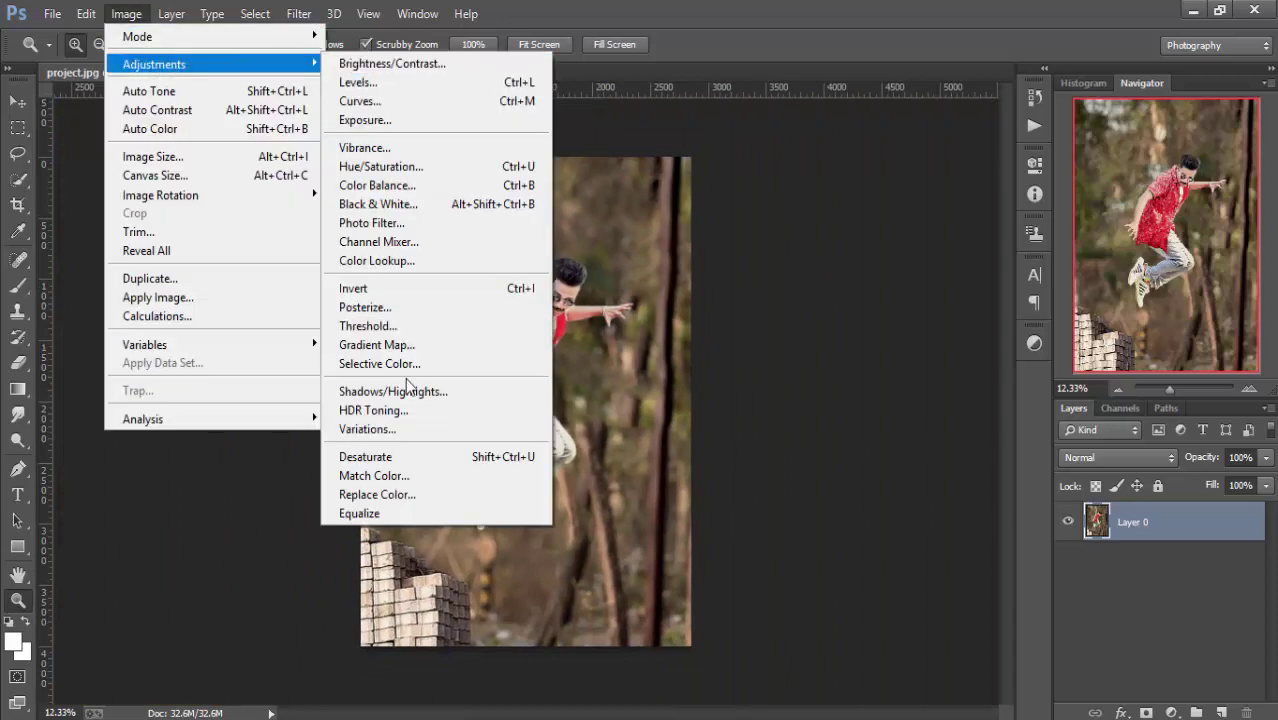
click(400, 391)
drag(613, 195, 916, 220)
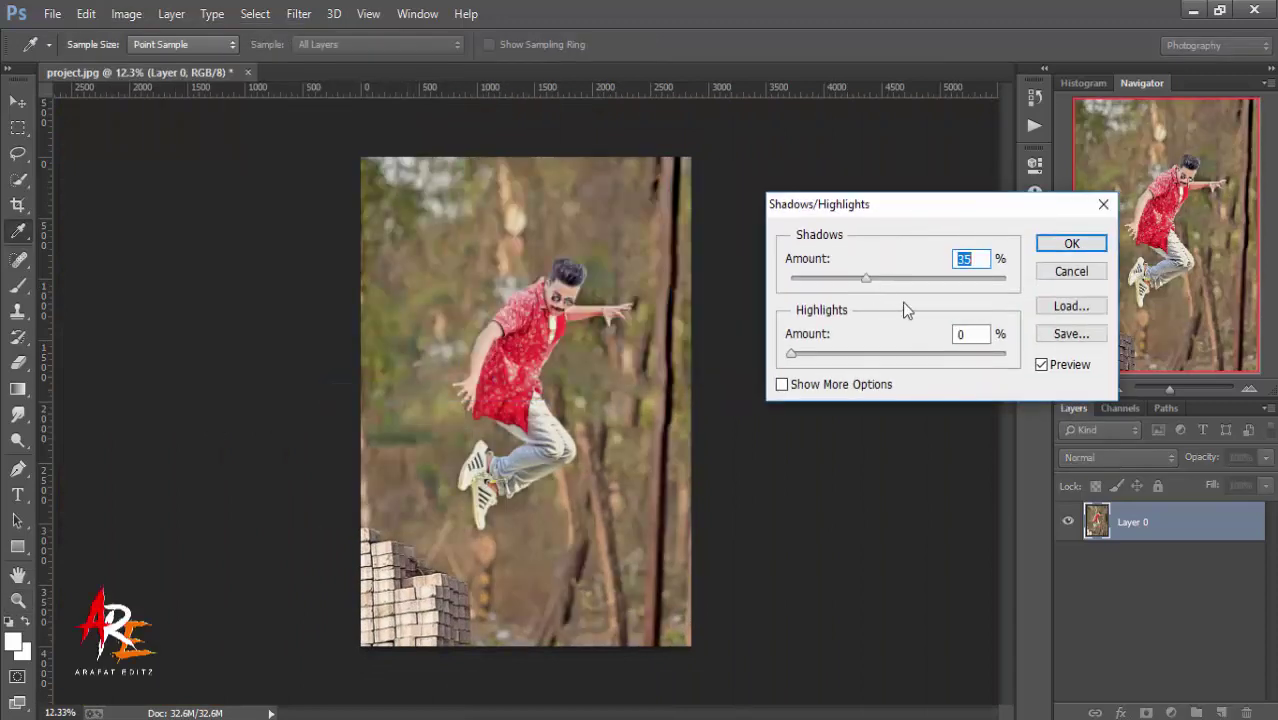
drag(866, 279, 817, 281)
click(1071, 243)
- Check the Image menu without changes and zoom in slightly on the photo
key(z)
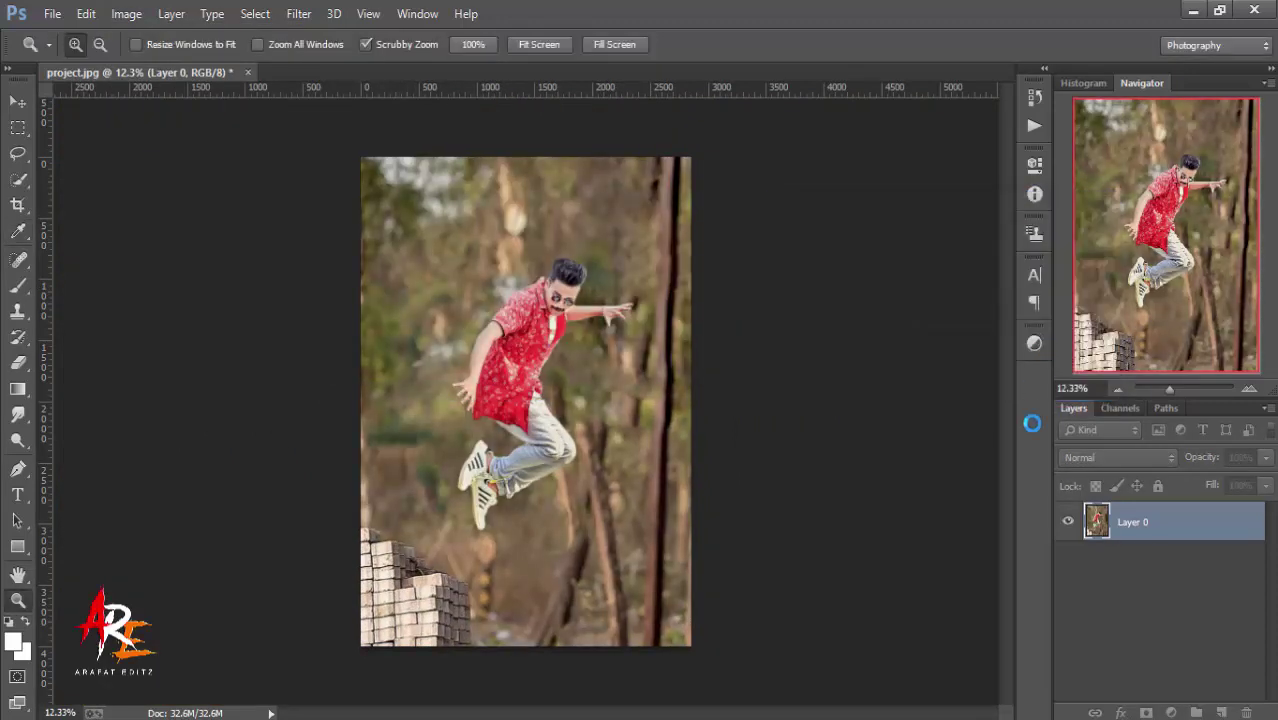
click(127, 14)
click(152, 117)
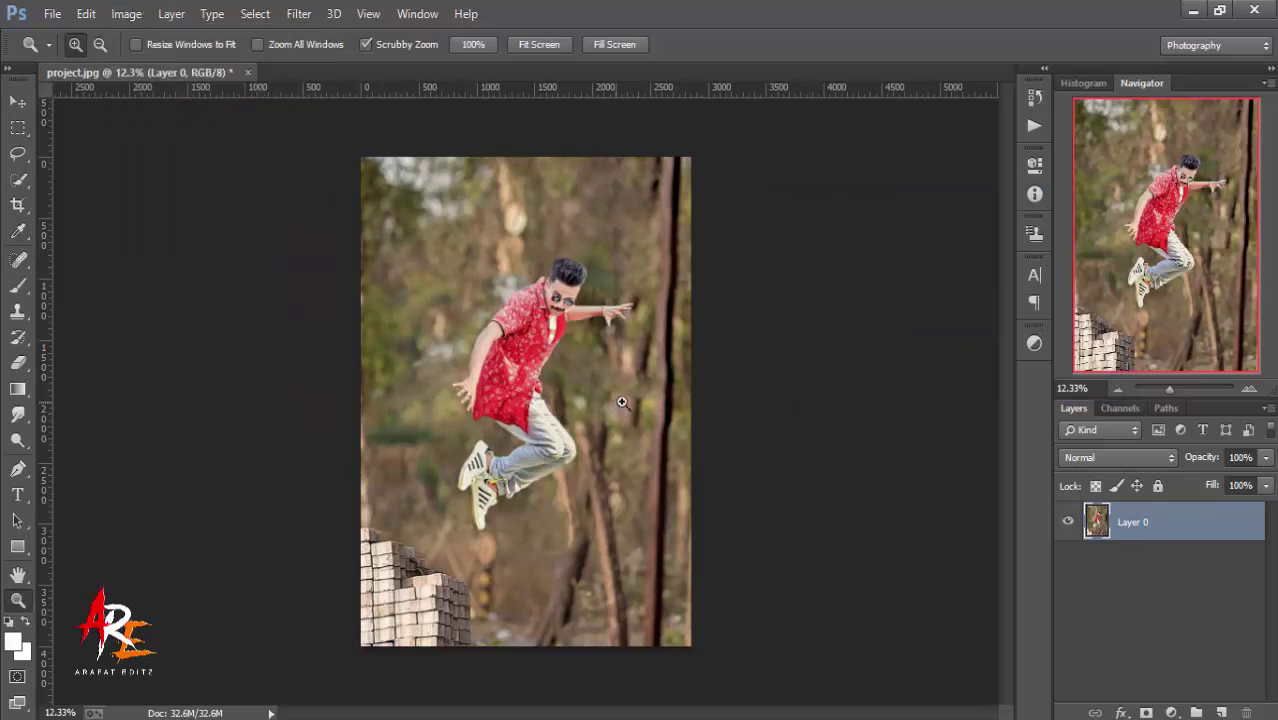
drag(1212, 523, 1221, 712)
- Duplicate Layer 0 and quick-select the man from face to shoes with an enlarged brush
drag(1169, 389, 1171, 389)
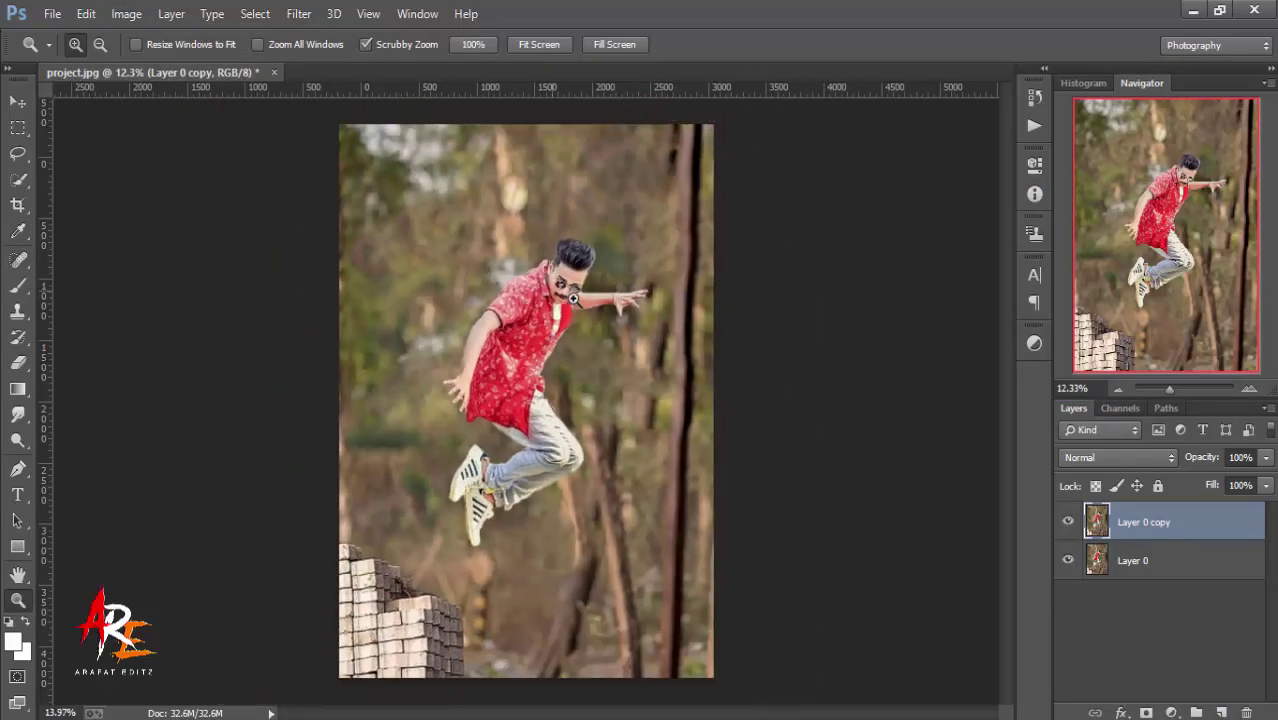
click(16, 183)
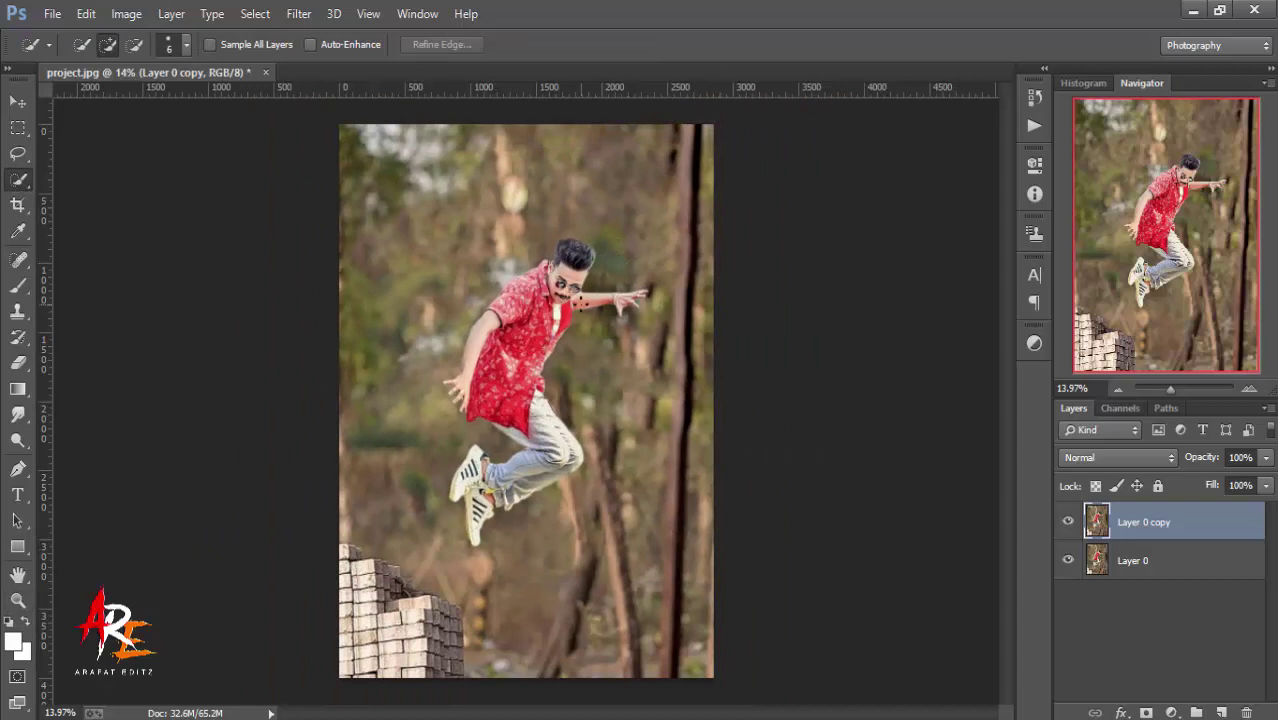
click(563, 284)
key(bracketright)
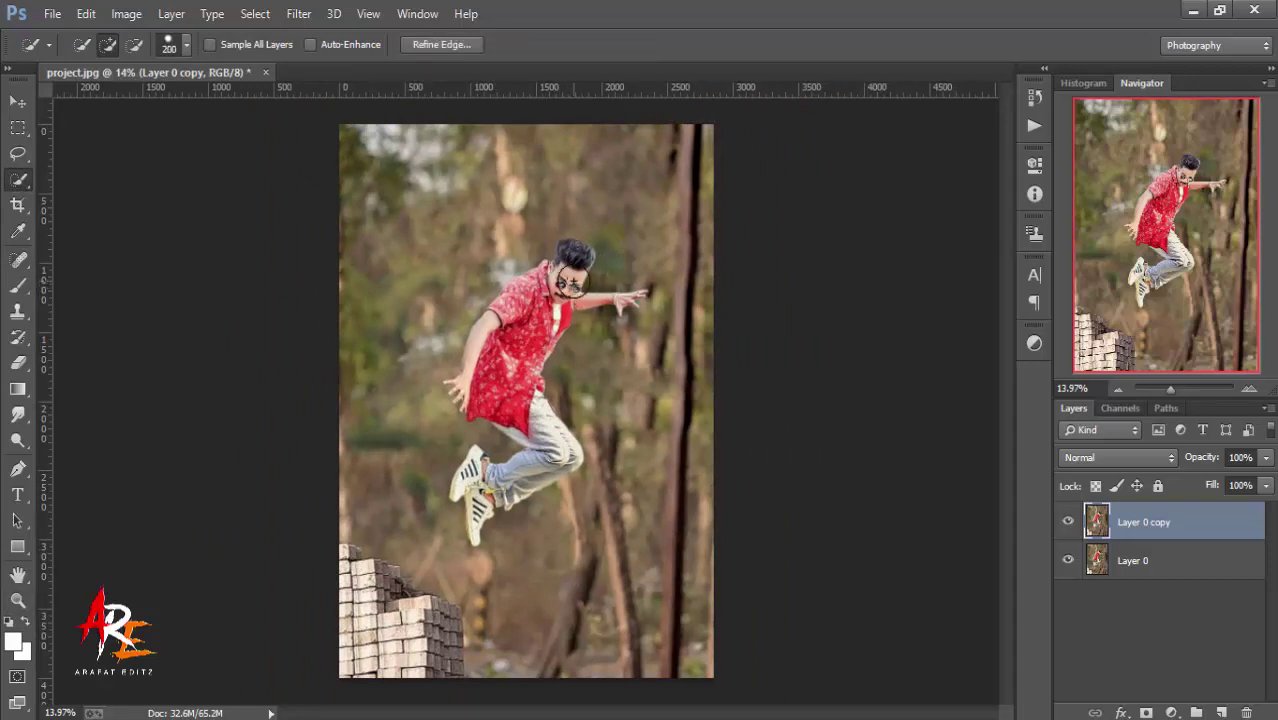
mouse_move(545, 292)
mouse_down()
mouse_move(505, 395)
mouse_move(462, 385)
mouse_move(494, 322)
mouse_up()
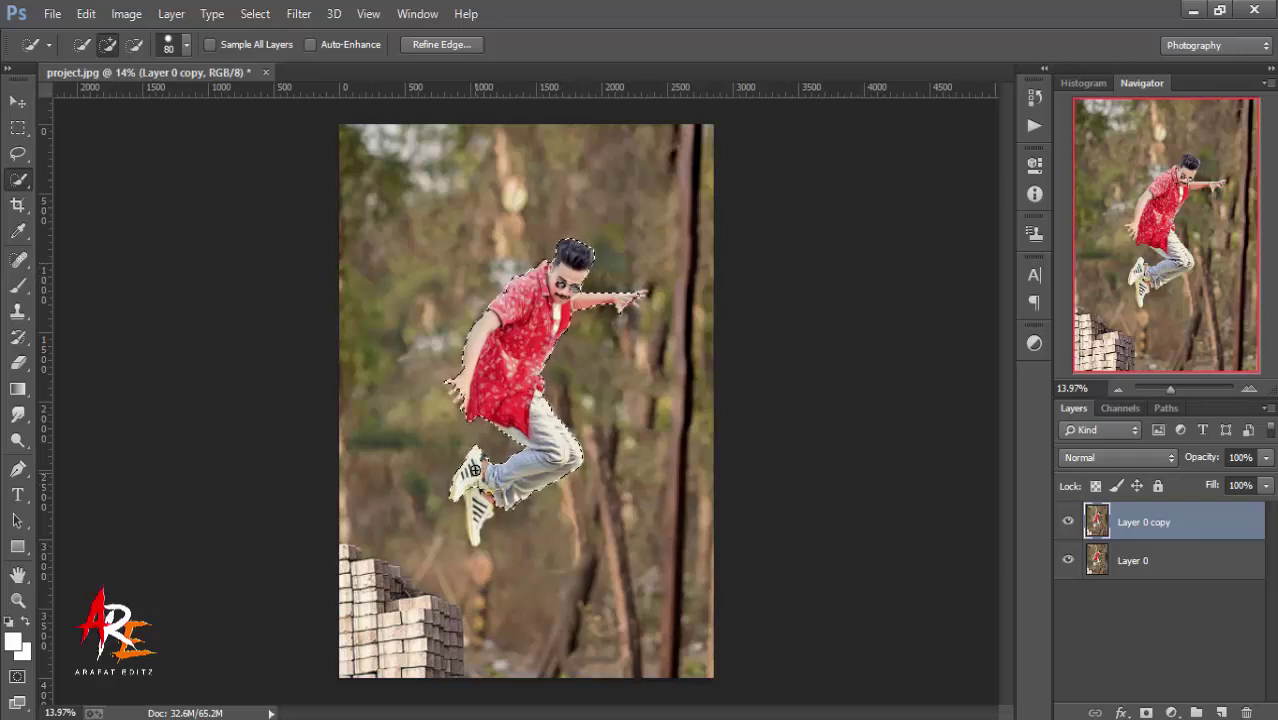
drag(482, 489, 476, 515)
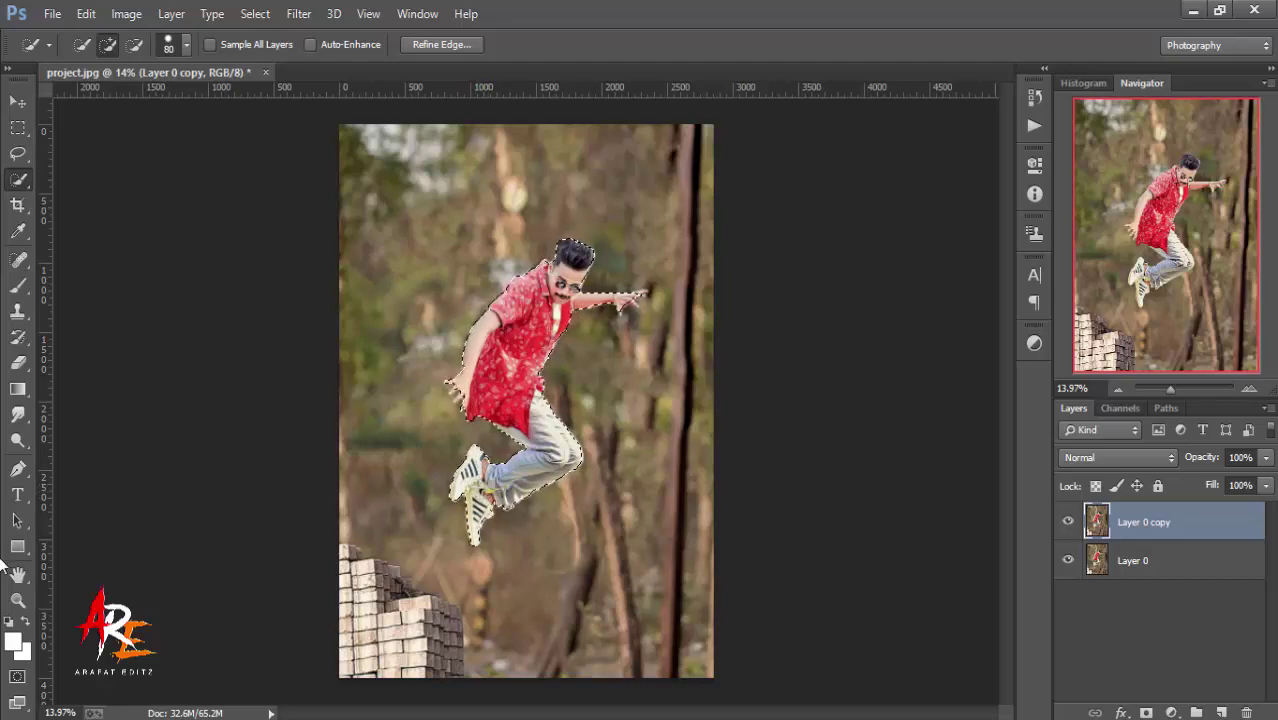
- Zoom in on the lower hand and lasso-add the fingertips and hand edge to the selection
key(z)
click(441, 476)
drag(400, 420, 522, 391)
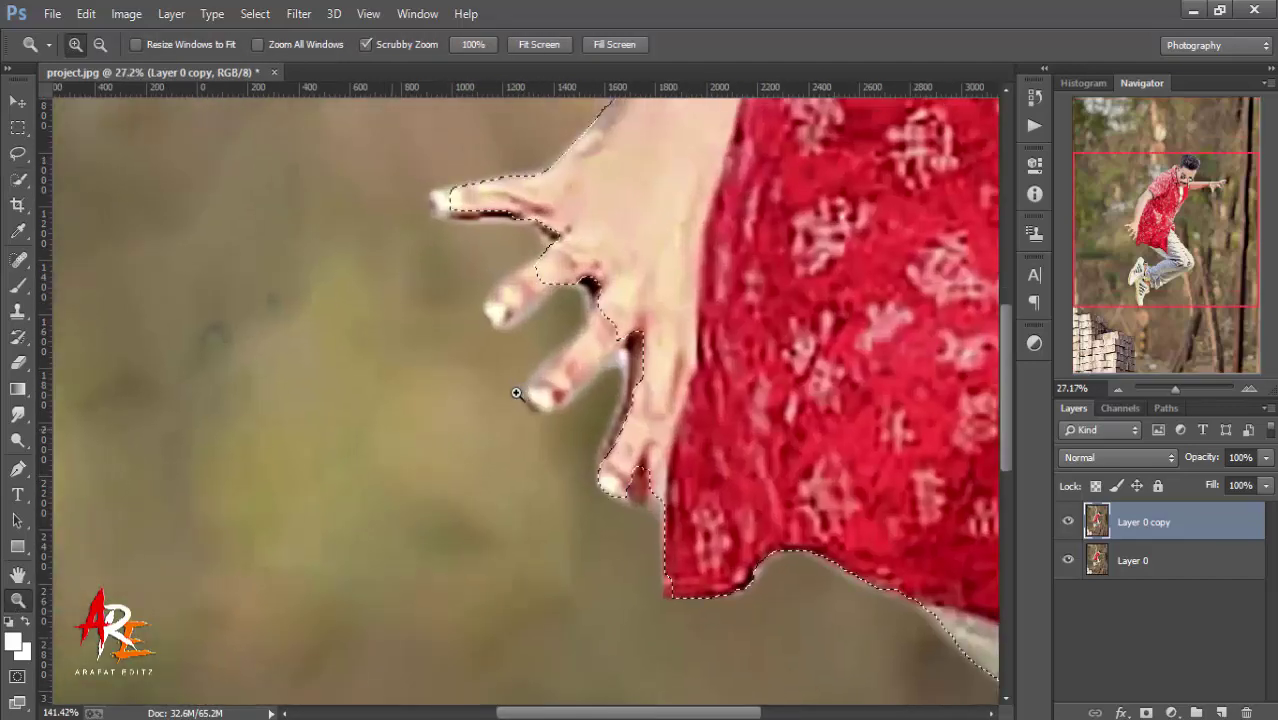
click(17, 153)
key(shift)
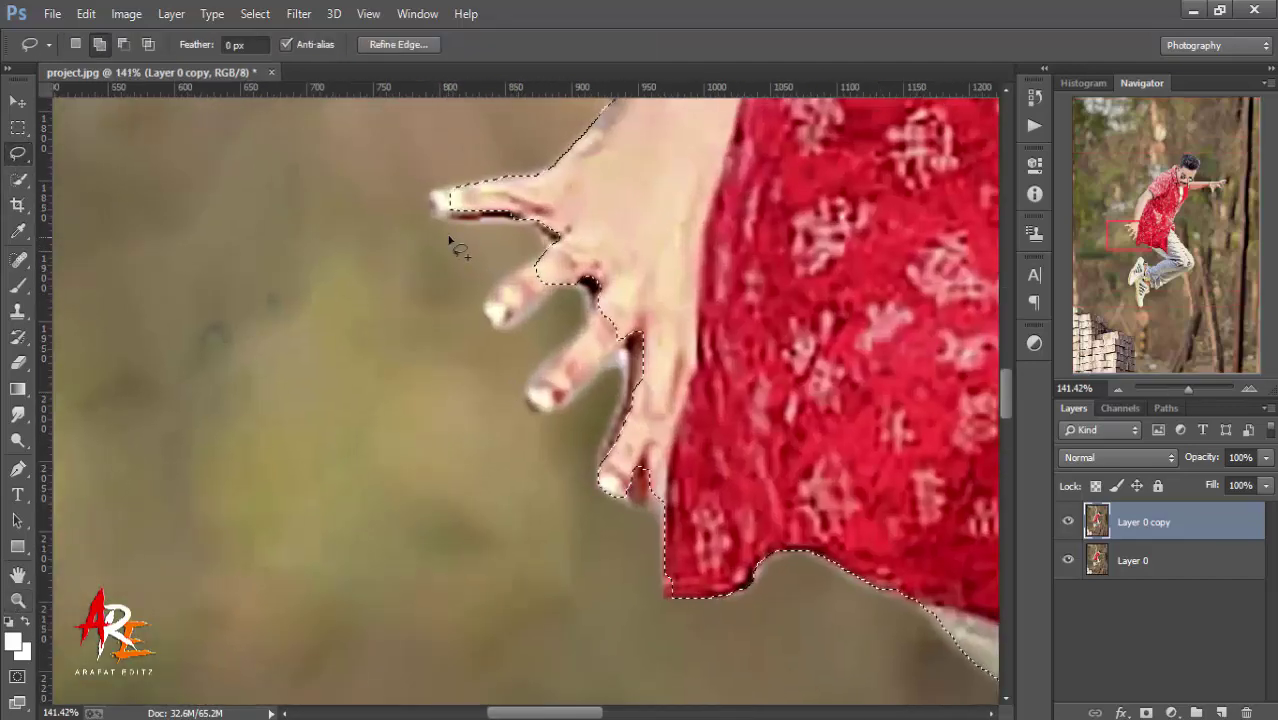
mouse_move(500, 212)
mouse_down()
mouse_move(490, 218)
mouse_move(538, 265)
mouse_move(488, 318)
mouse_up()
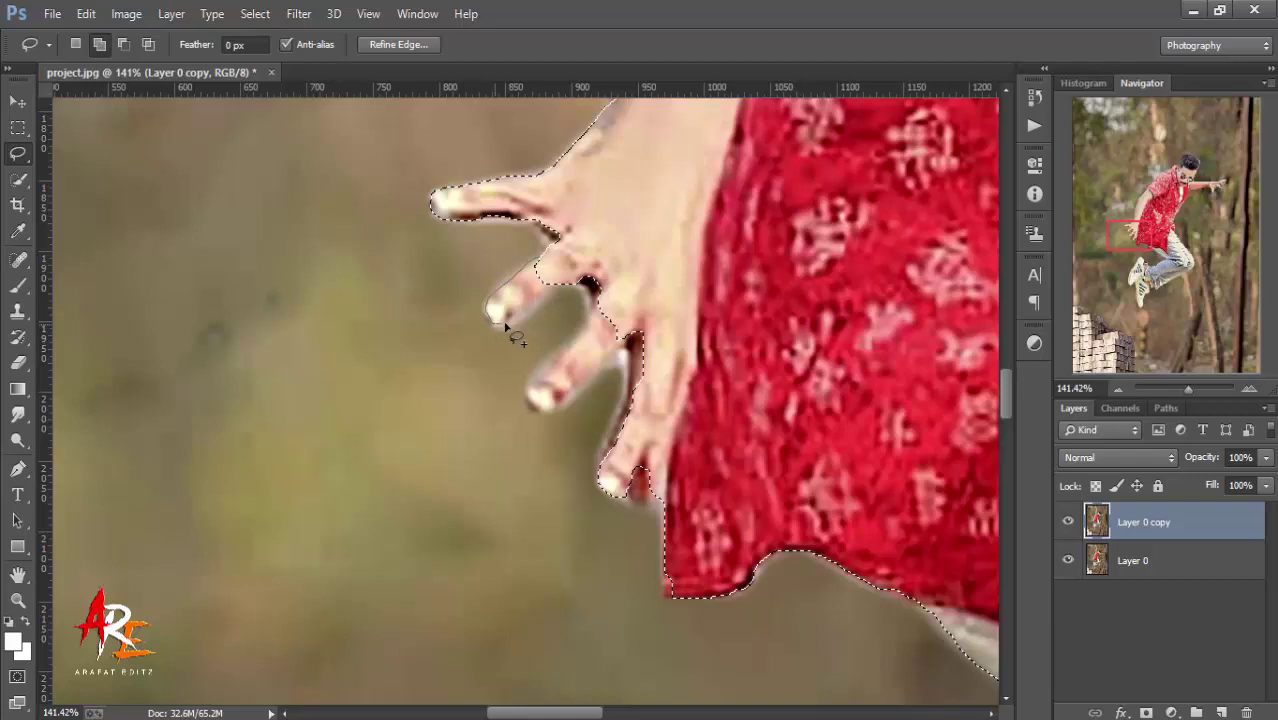
drag(548, 270, 598, 328)
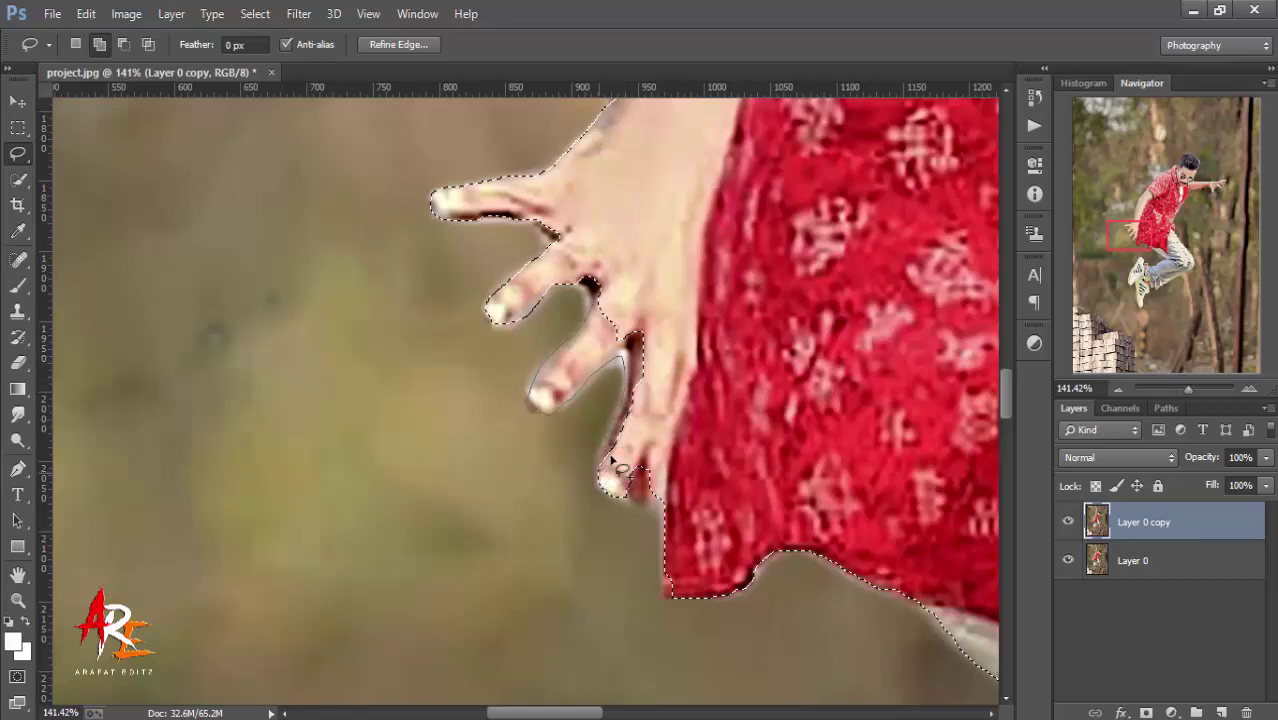
mouse_move(606, 462)
mouse_down()
mouse_move(627, 289)
mouse_move(608, 332)
mouse_up()
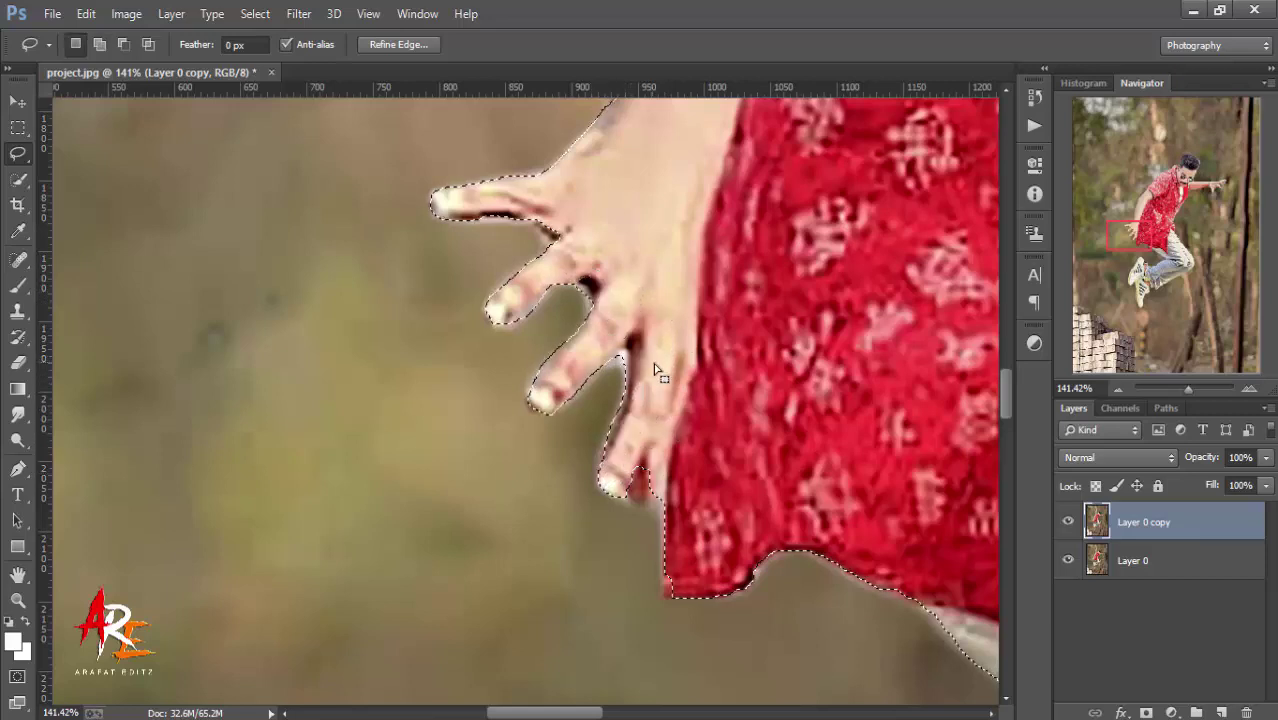
- Extend the selection along the shirt edge and smooth it near the forearm
scroll(650, 375, down, 3)
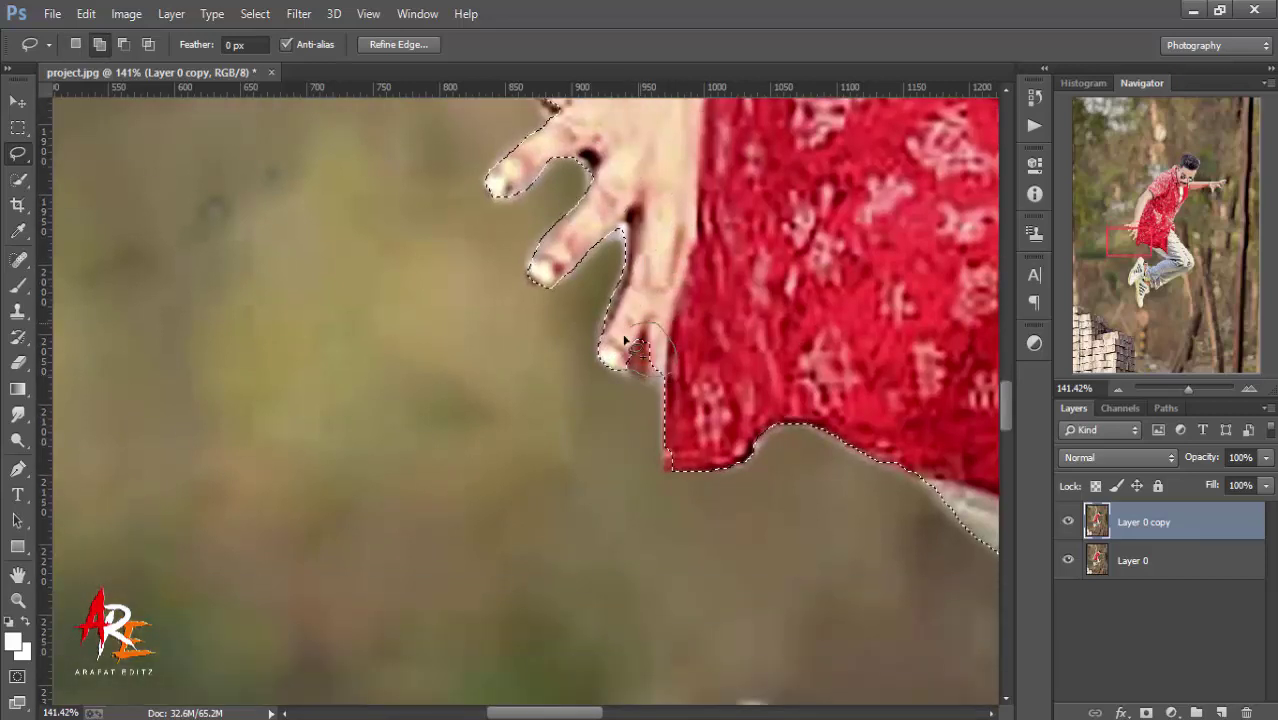
mouse_move(625, 340)
mouse_down()
mouse_move(672, 480)
mouse_move(613, 437)
mouse_move(720, 437)
mouse_up()
key(z)
key(l)
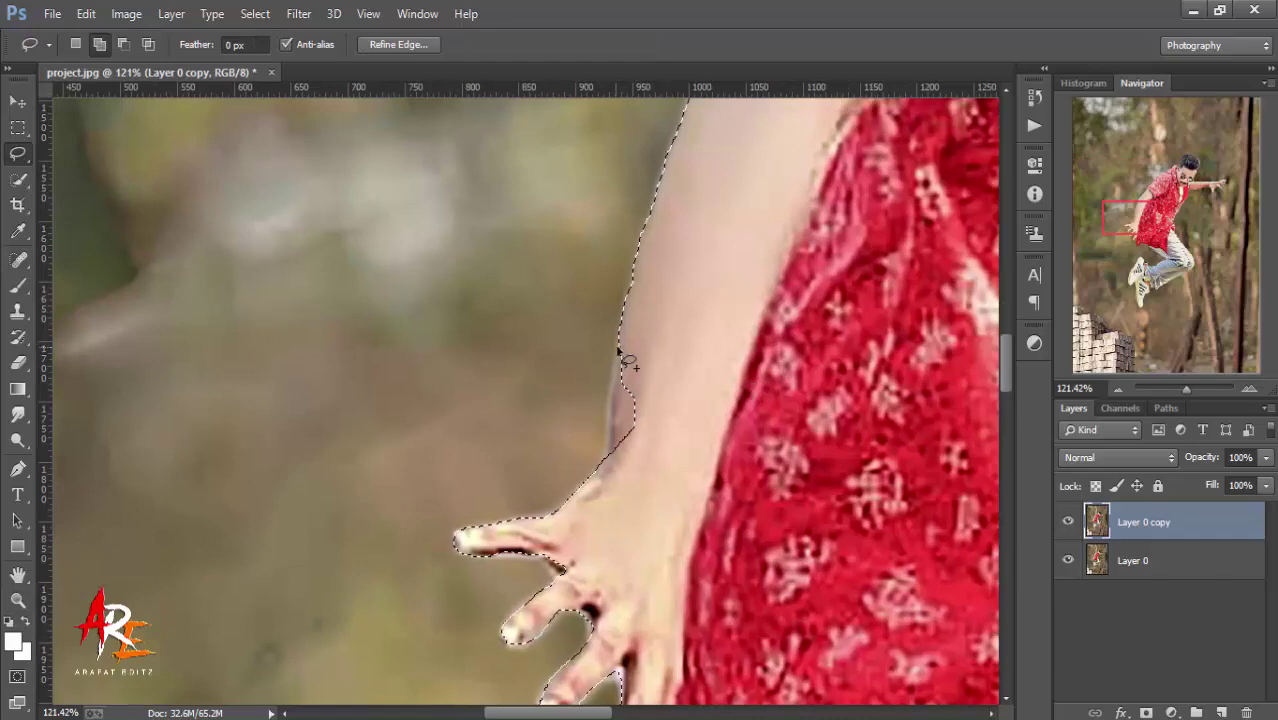
drag(642, 478, 632, 470)
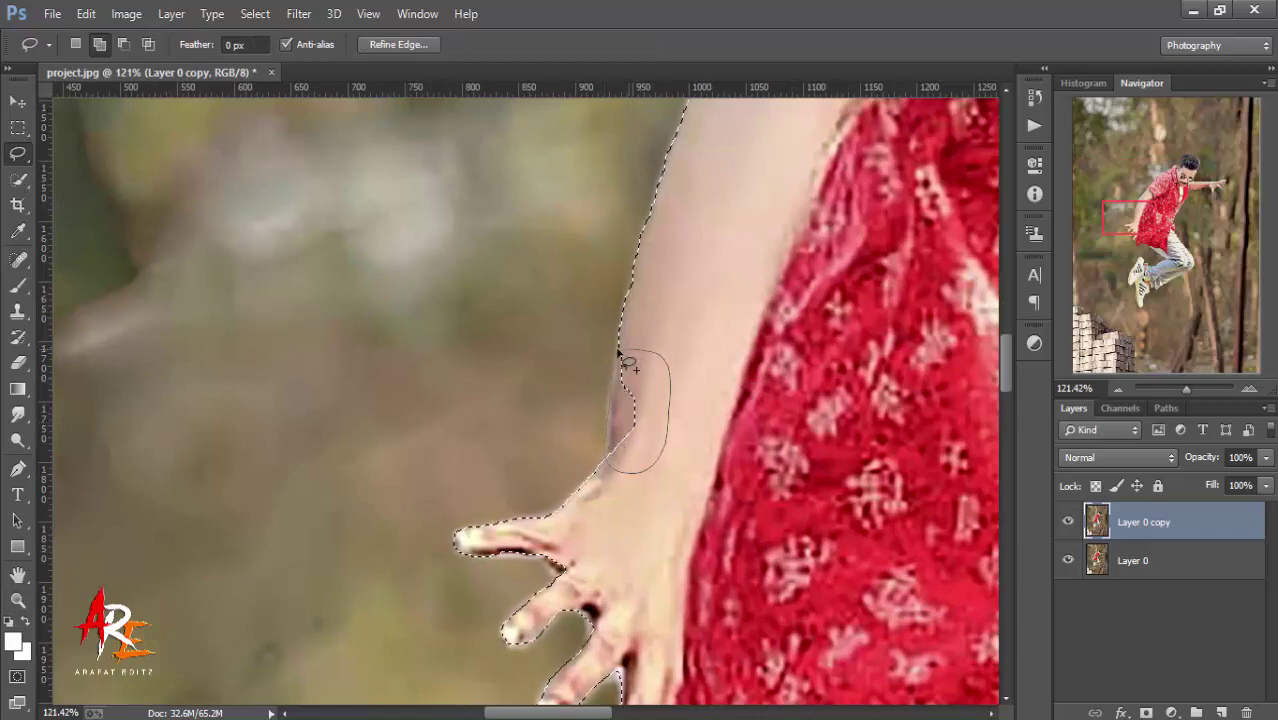
key(z)
right_click(272, 460)
click(297, 471)
- Add smoother selection edges along the shoulder, sleeve, neck and hair
drag(394, 351, 397, 322)
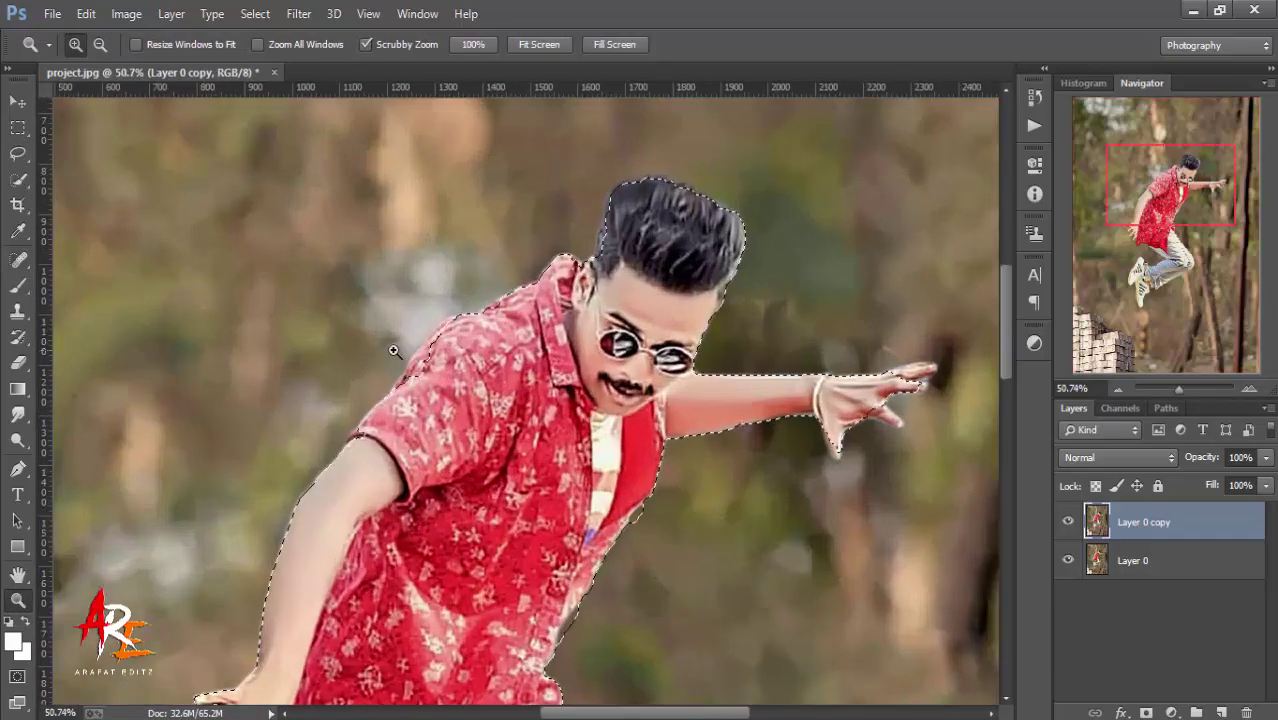
key(l)
drag(598, 262, 415, 412)
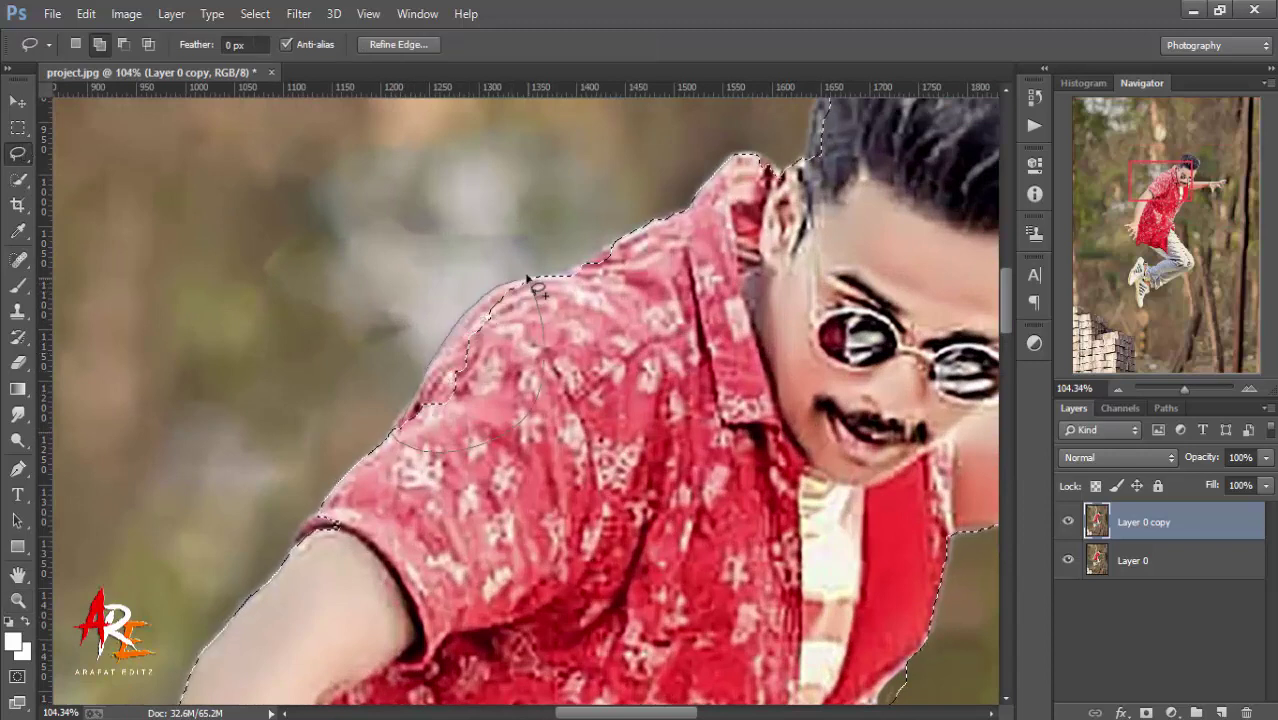
drag(428, 463, 308, 545)
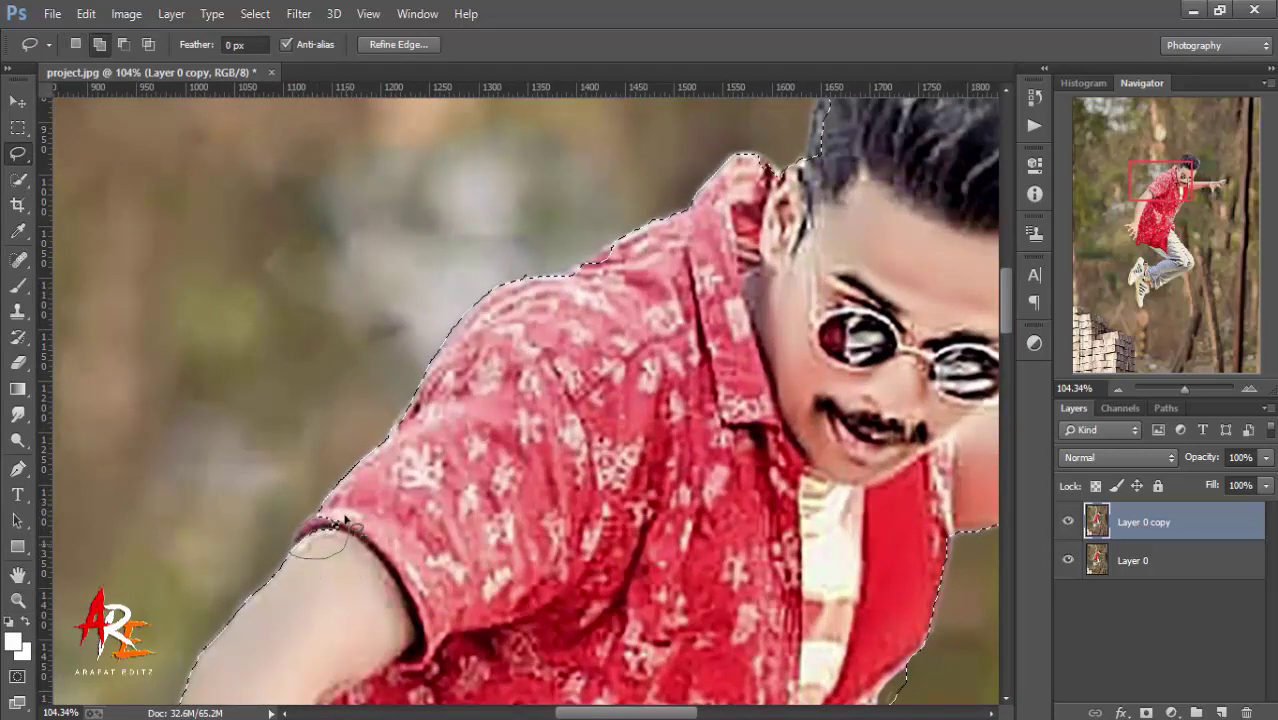
scroll(699, 424, up, 4)
drag(775, 378, 787, 392)
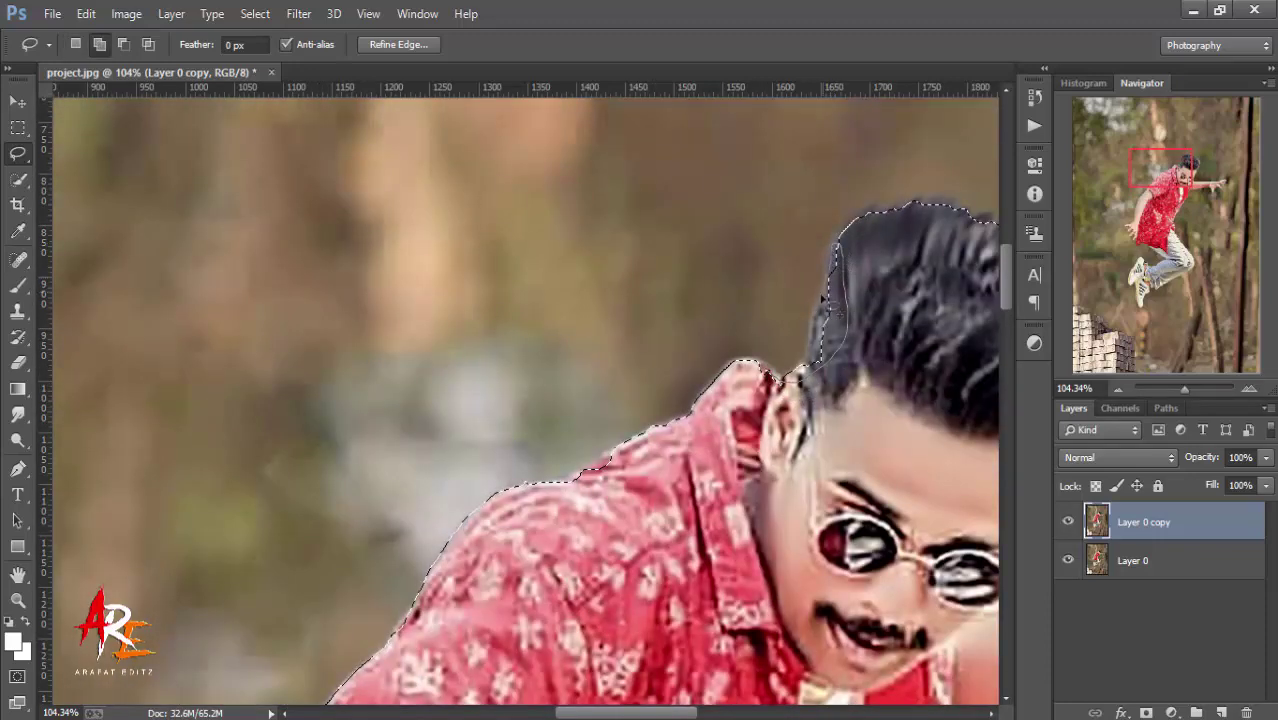
drag(790, 385, 838, 238)
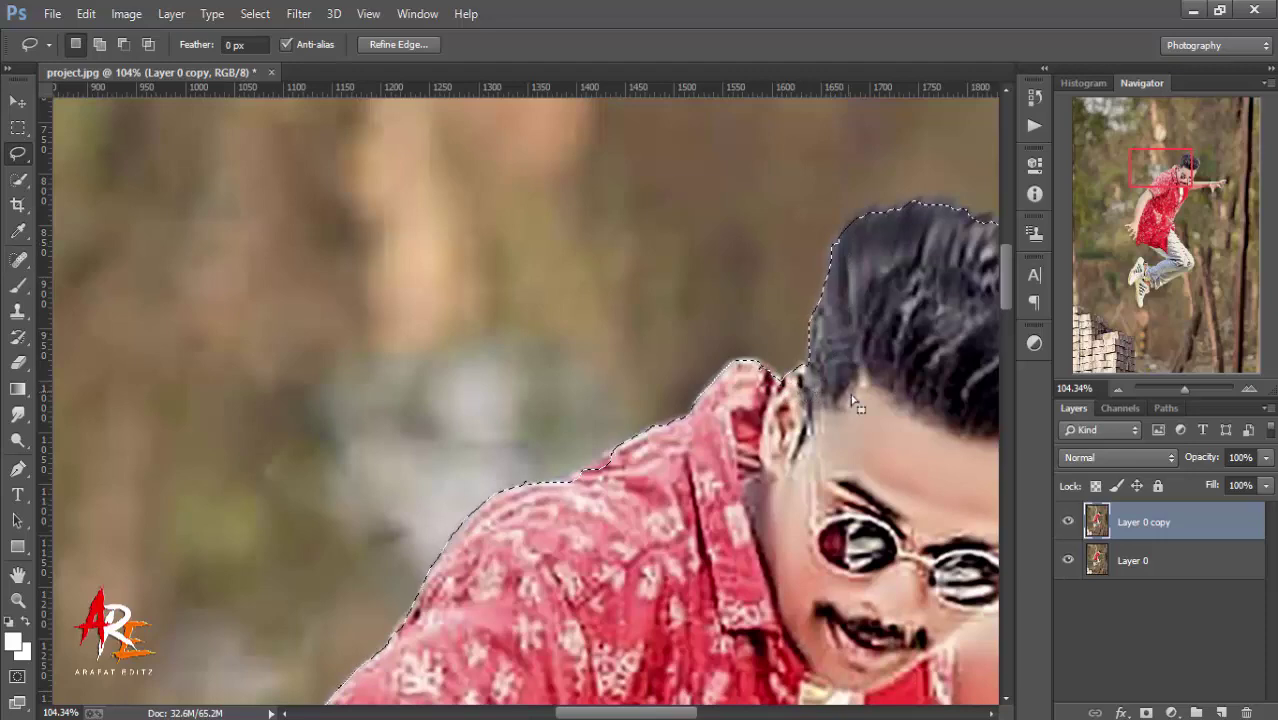
drag(689, 716, 775, 716)
- Refine the outstretched hand's selection, adding and trimming along the fingers
scroll(700, 600, down, 3)
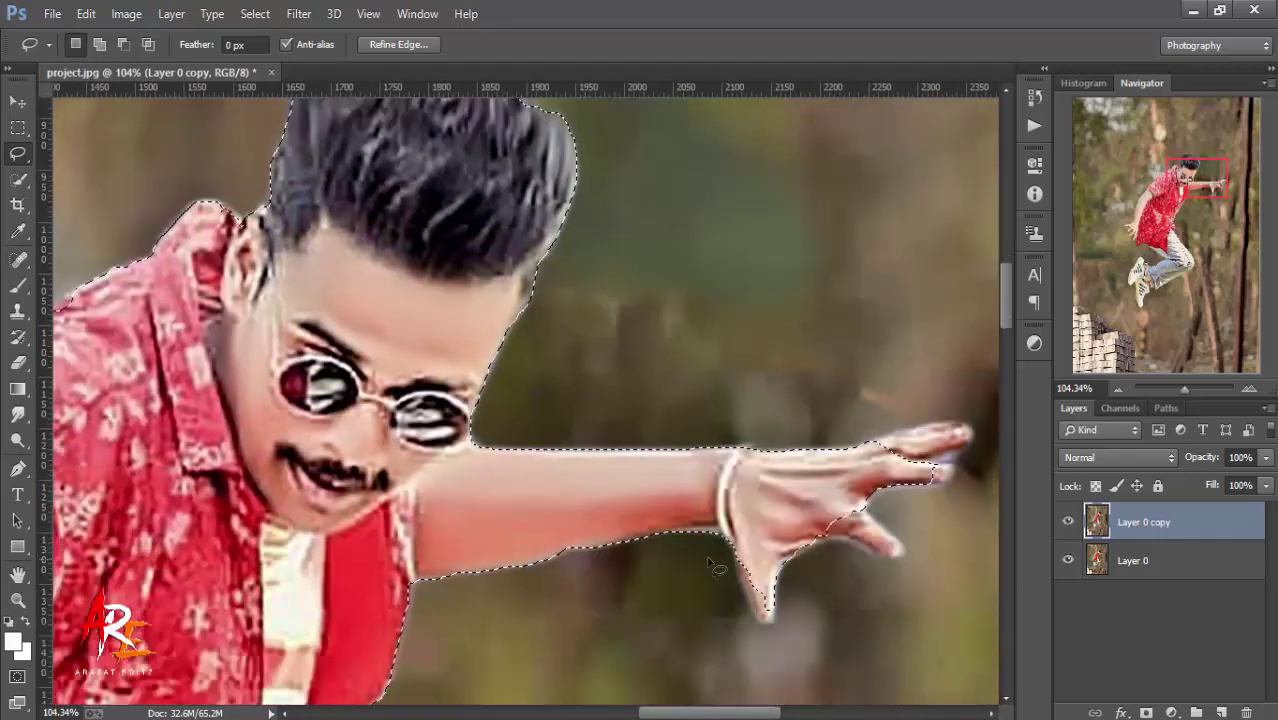
mouse_move(736, 553)
mouse_down()
mouse_move(743, 591)
mouse_move(782, 560)
mouse_up()
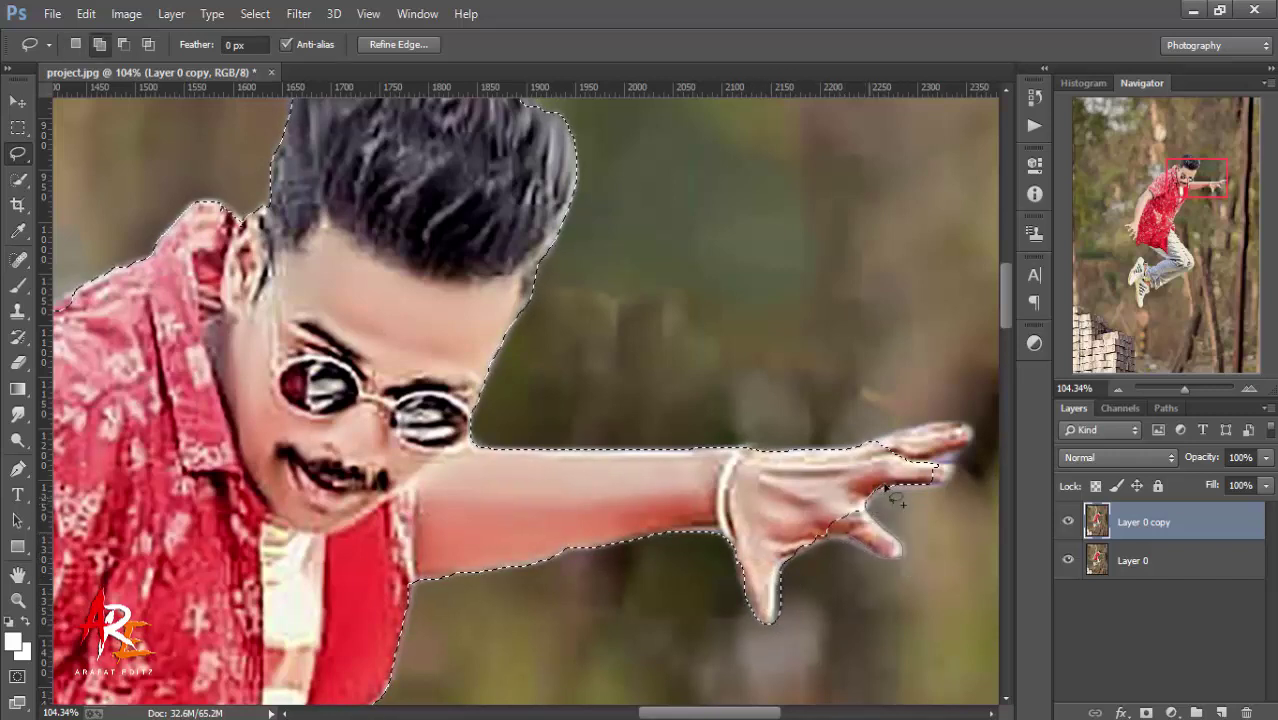
drag(885, 488, 788, 592)
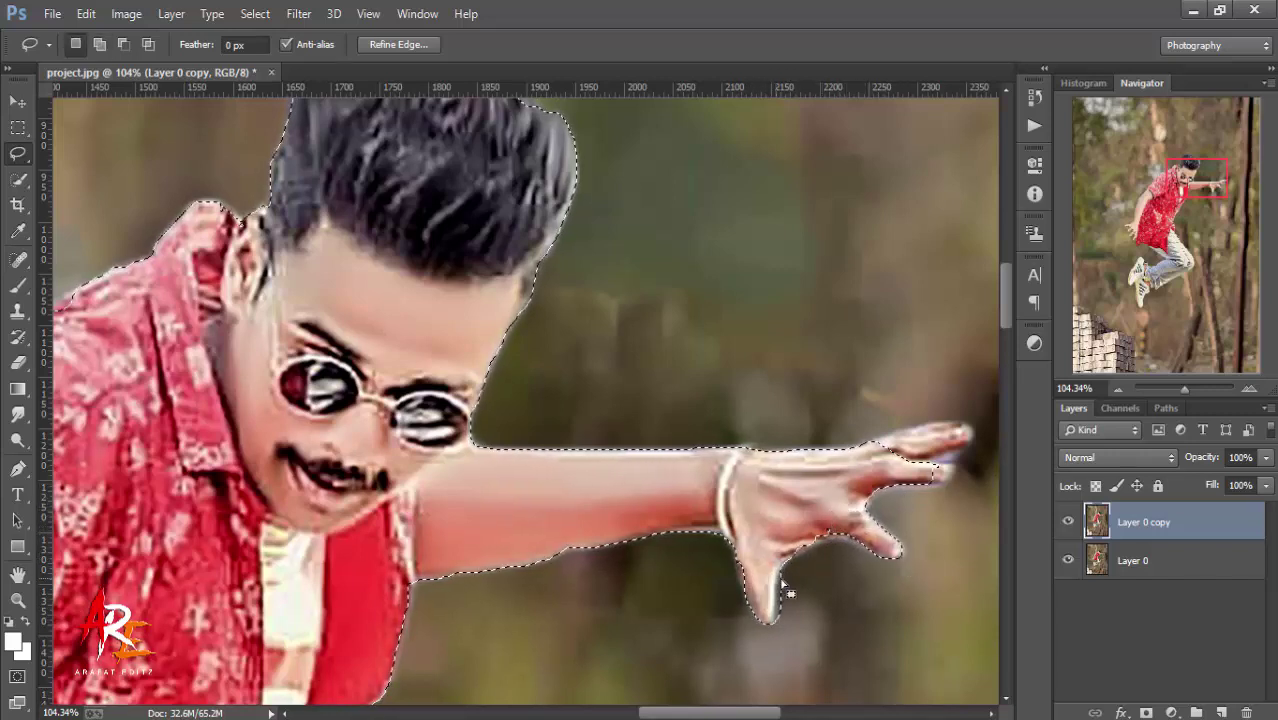
key(alt)
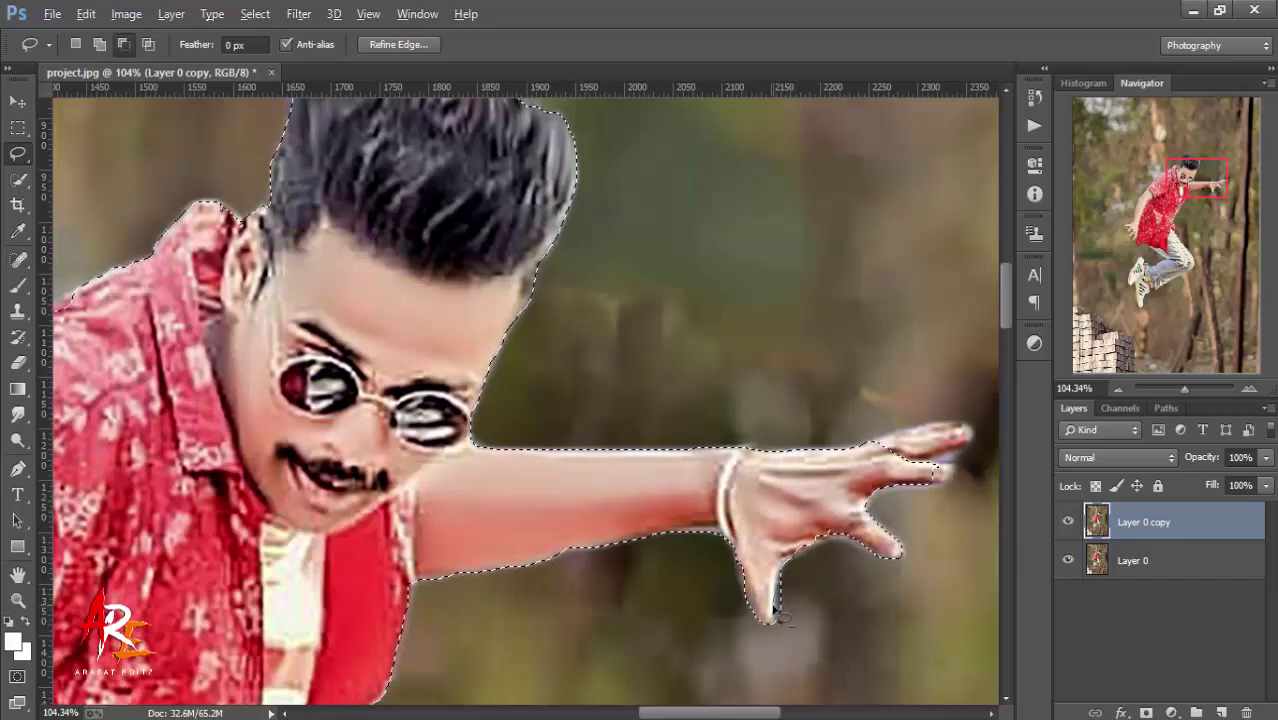
key(shift)
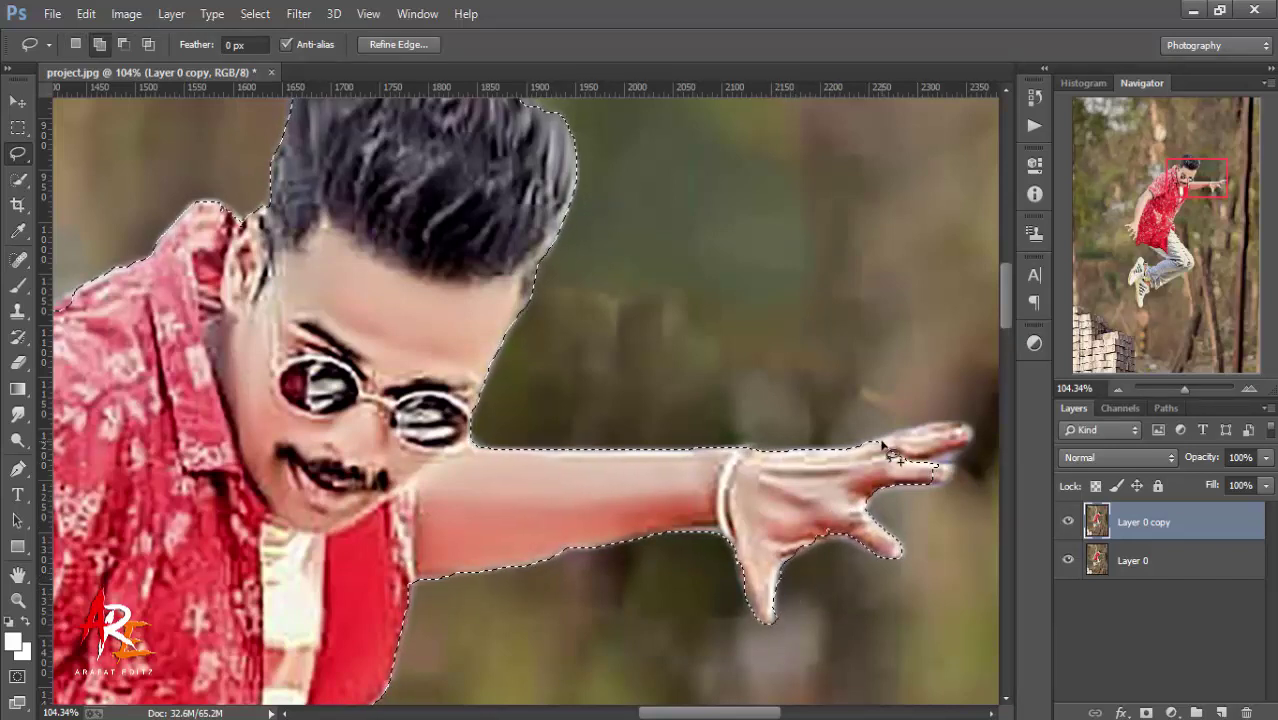
drag(888, 434, 938, 425)
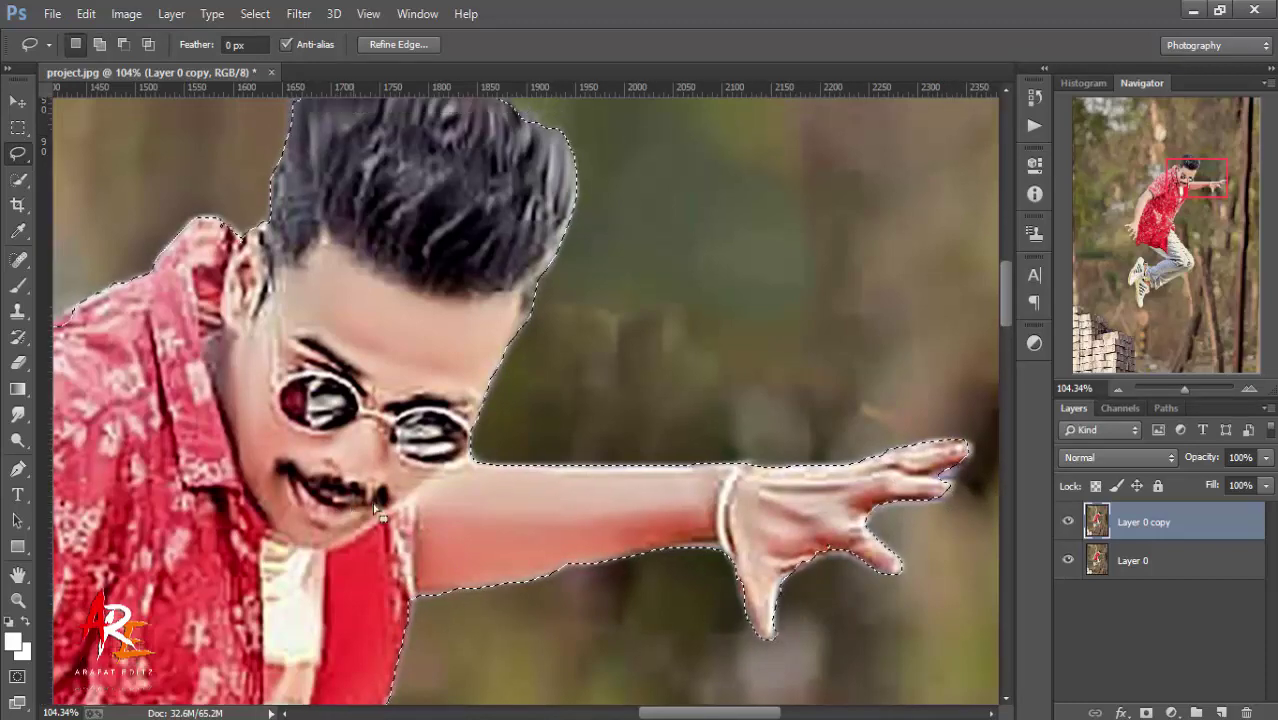
- Subtract stray background from the selection along the shirt and white sleeve
scroll(360, 553, down, 5)
scroll(360, 553, down, 3)
key(alt)
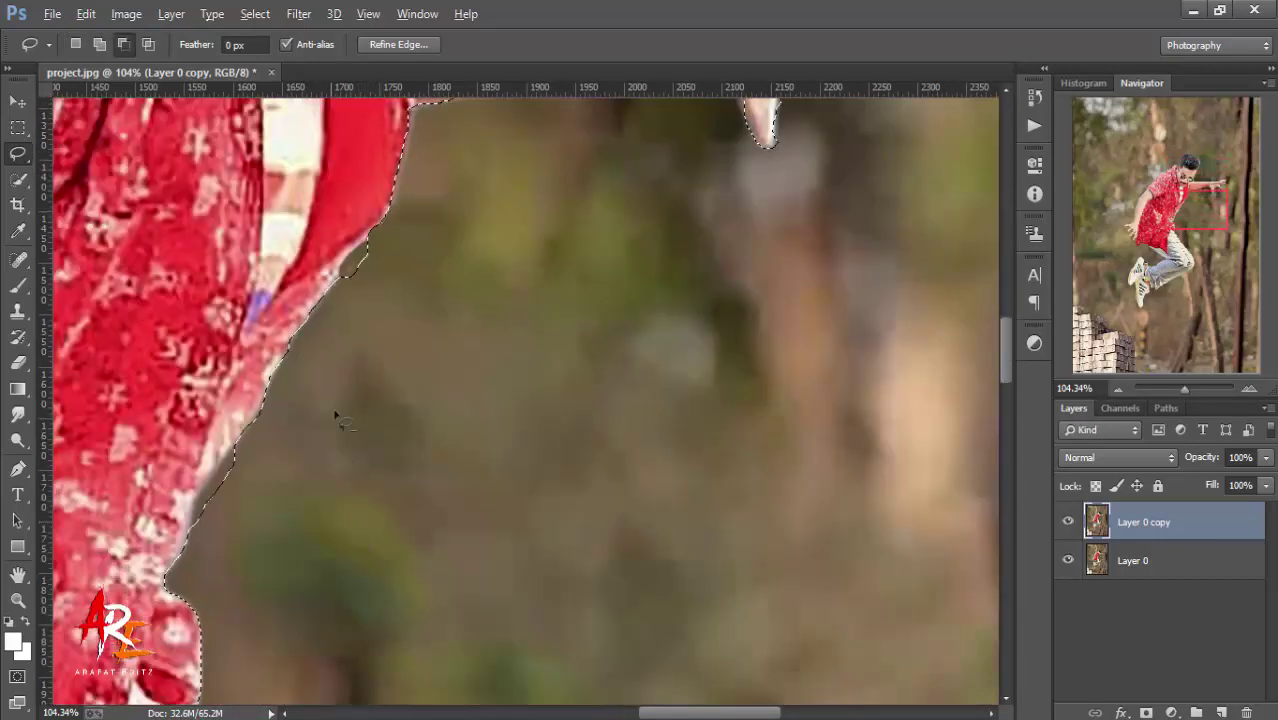
drag(363, 255, 203, 437)
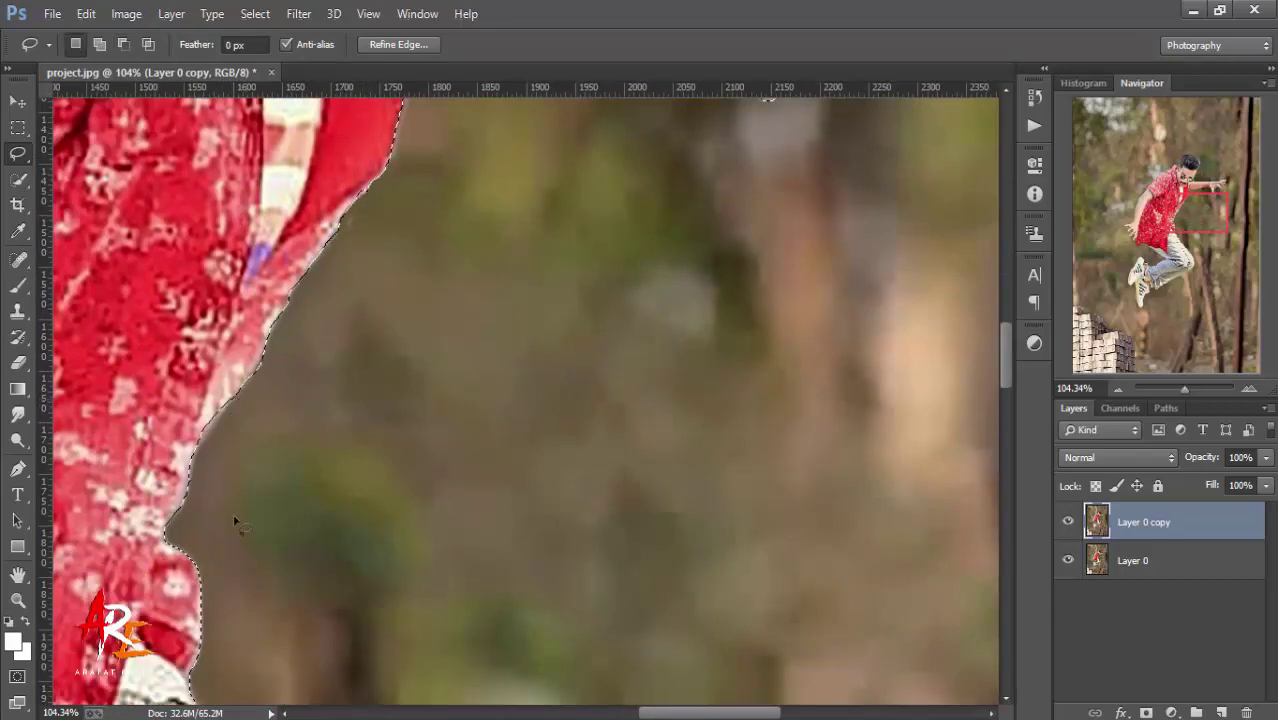
scroll(237, 516, down, 4)
scroll(271, 584, down, 4)
drag(248, 432, 212, 296)
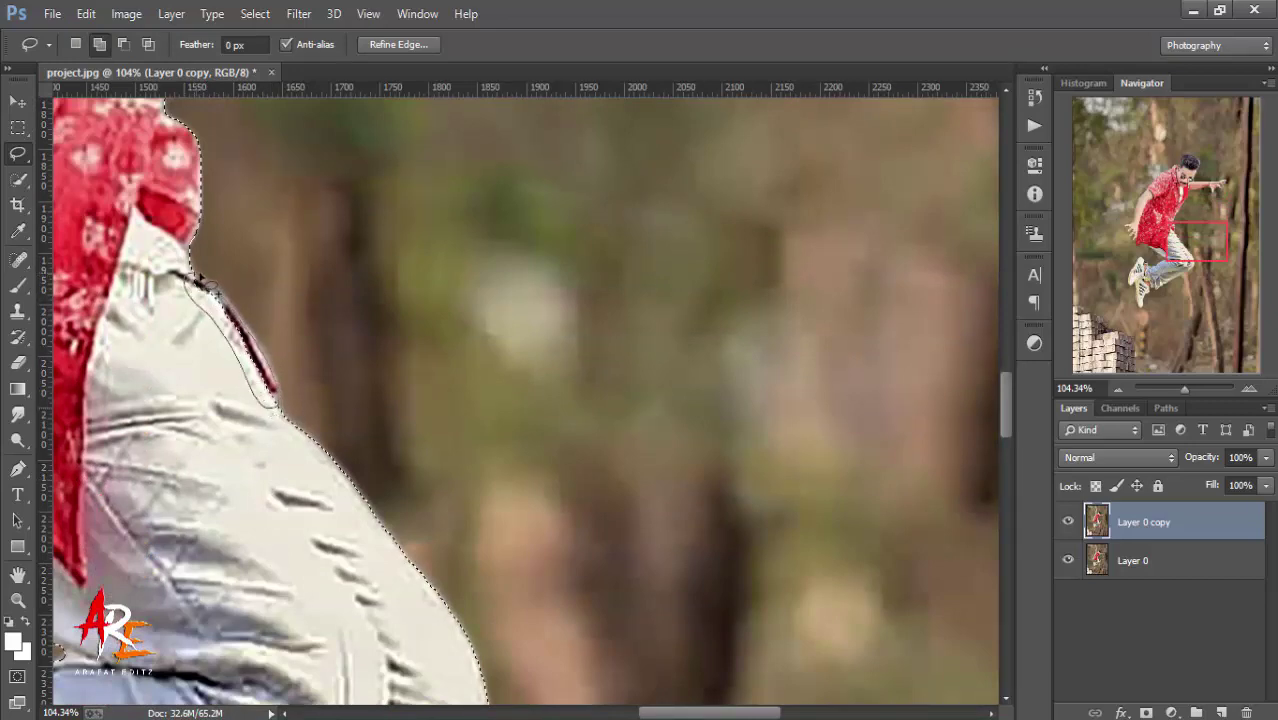
- Trim the selection along the jeans hem
scroll(258, 402, down, 3)
scroll(598, 563, down, 3)
scroll(285, 586, down, 3)
scroll(682, 648, left, 3)
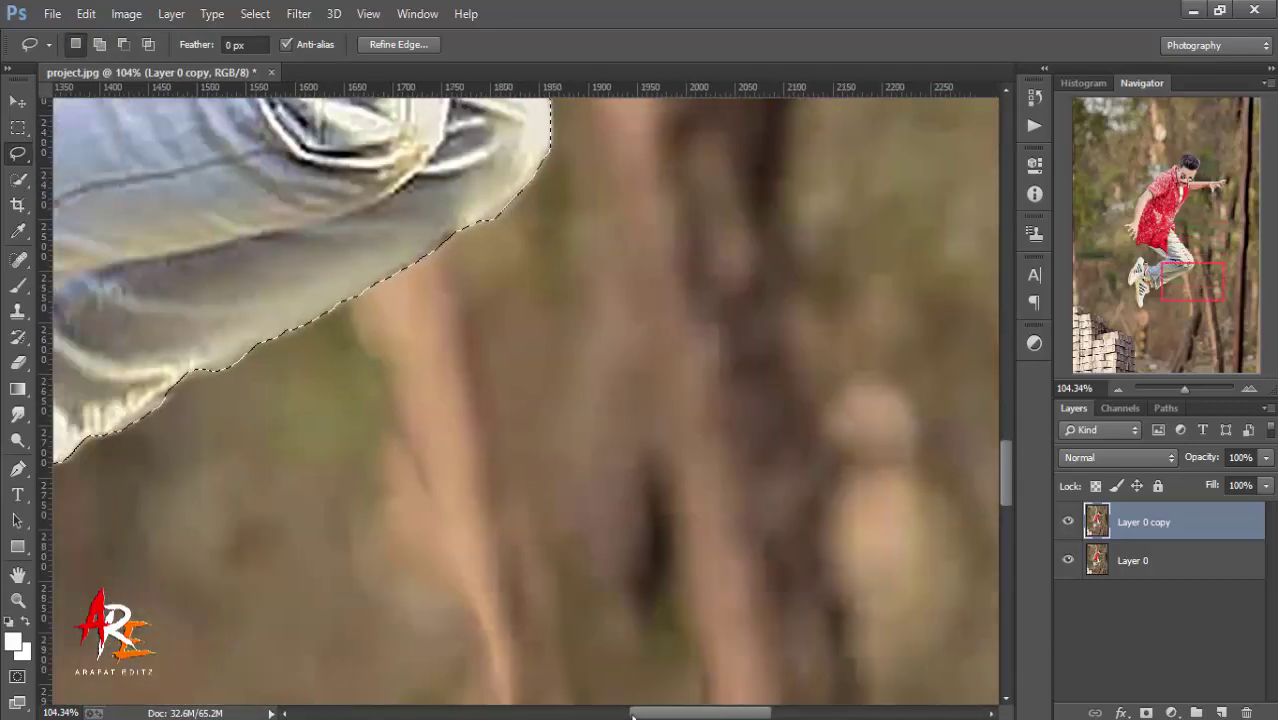
scroll(500, 550, left, 3)
drag(429, 380, 409, 397)
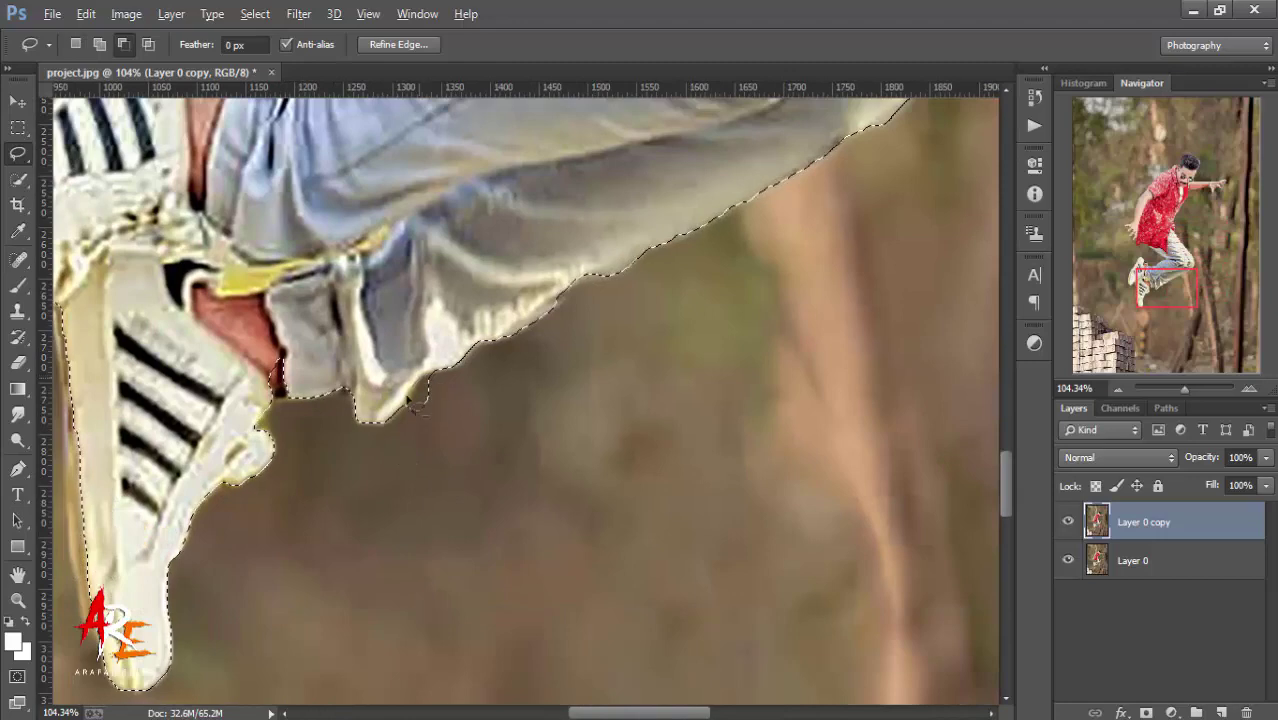
scroll(428, 390, down, 2)
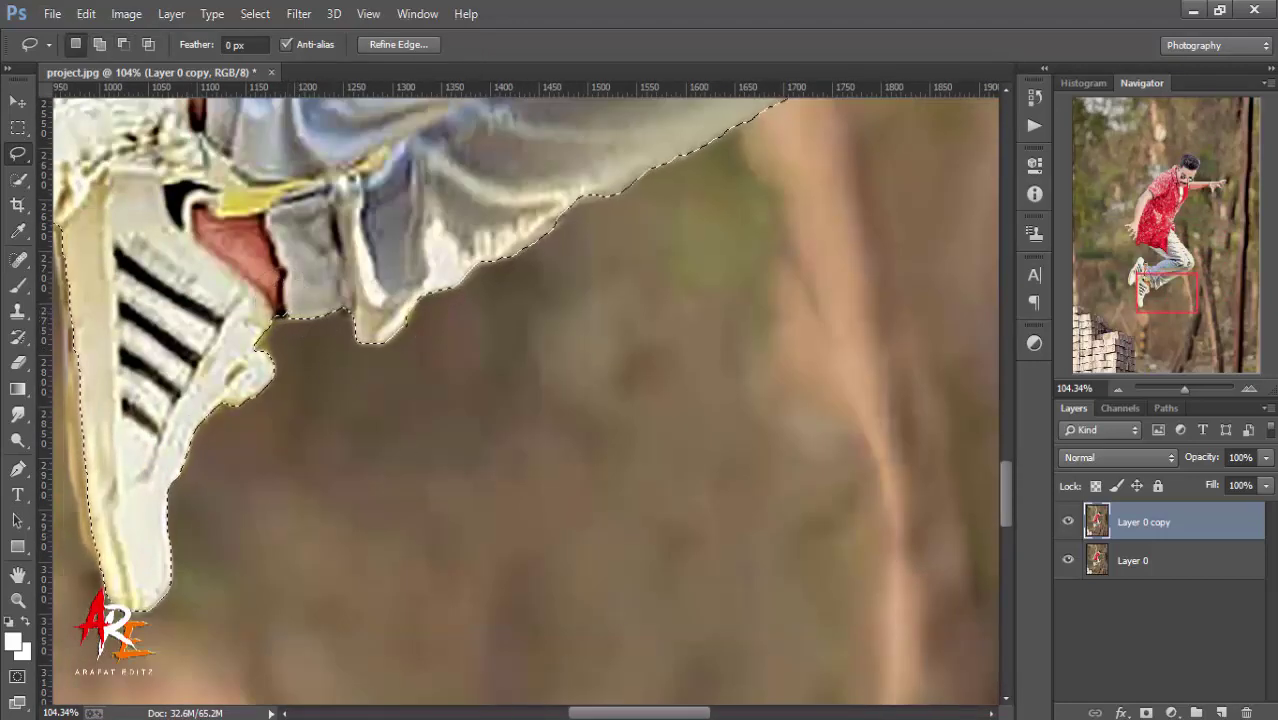
scroll(608, 599, left, 3)
- Add the shoe's yellow rim strip, check the legs' outline, and fit the image to the window
key(shift)
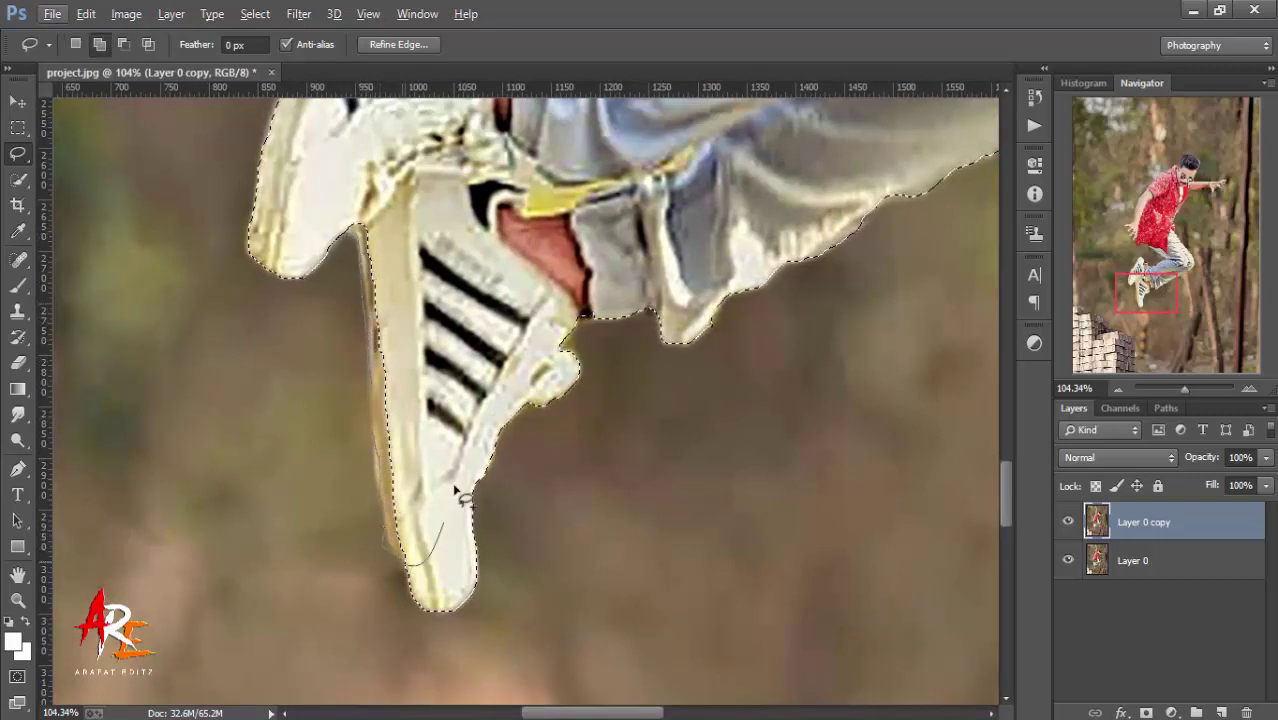
drag(384, 543, 355, 235)
click(17, 598)
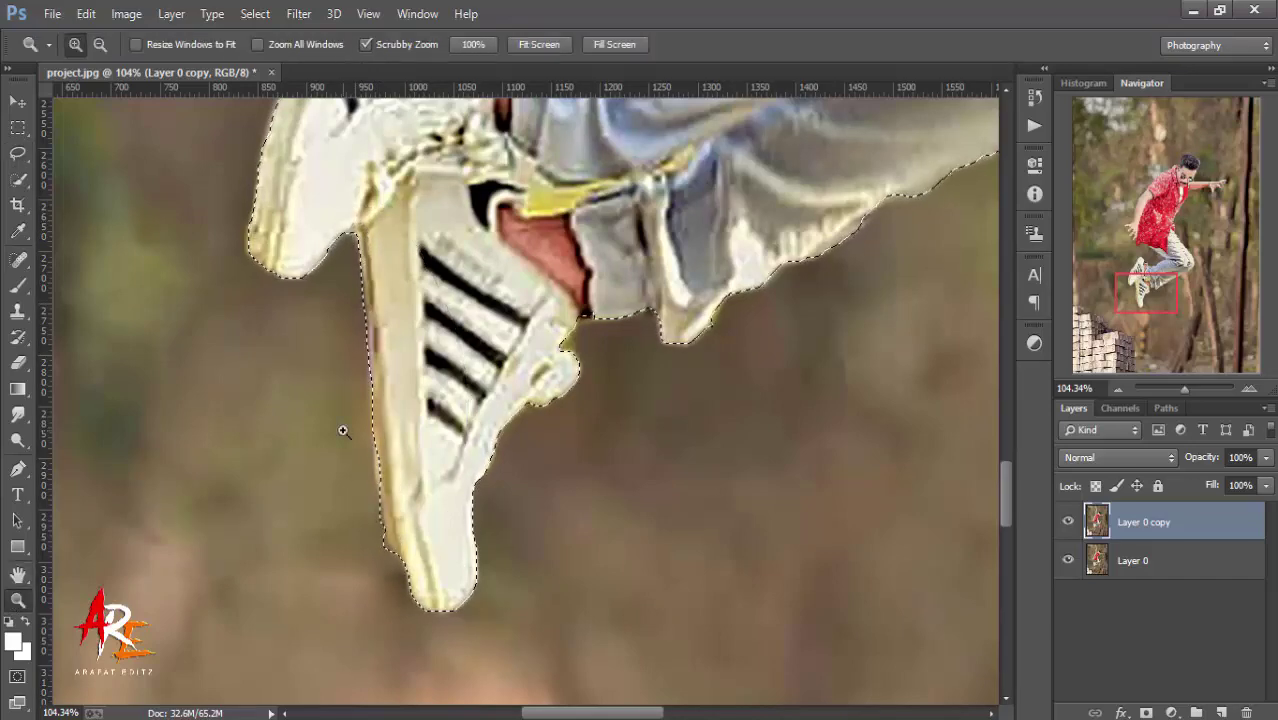
drag(342, 428, 567, 498)
scroll(567, 498, up, 5)
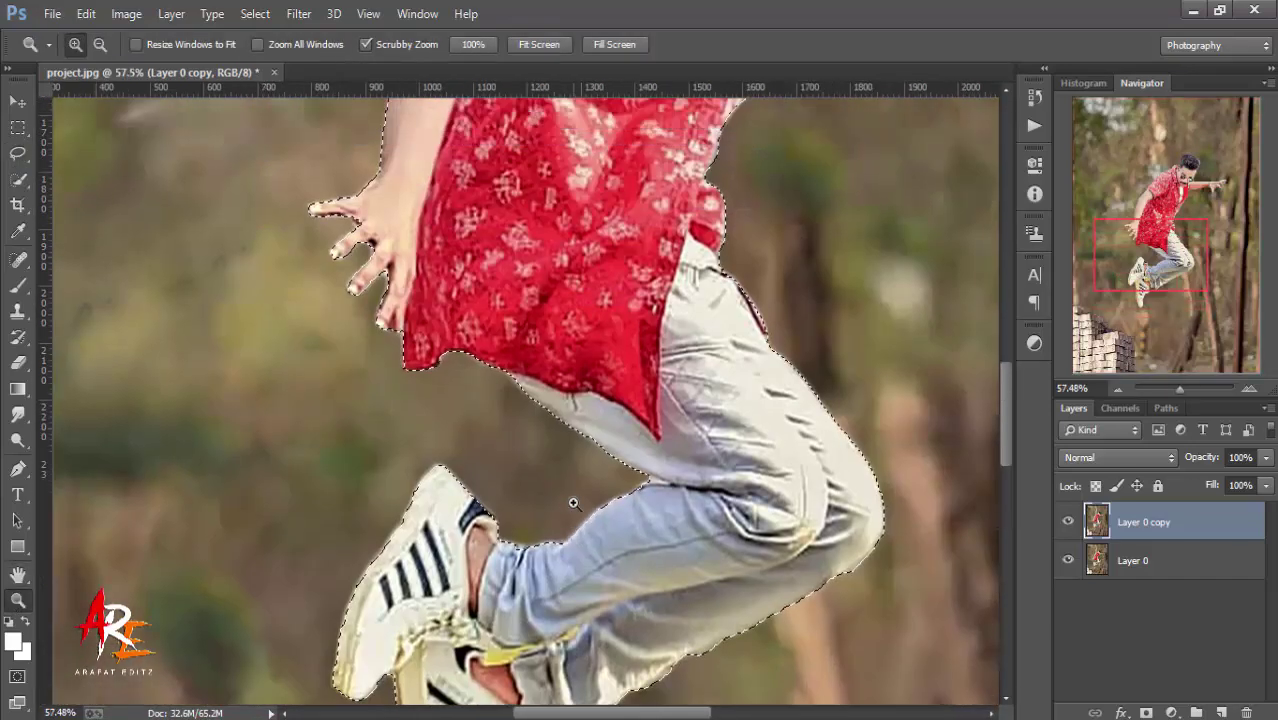
scroll(570, 470, up, 3)
key(ctrl+0)
- Refine the selection edge with Smooth 20 and Contrast 19, outputting a layer mask
key(w)
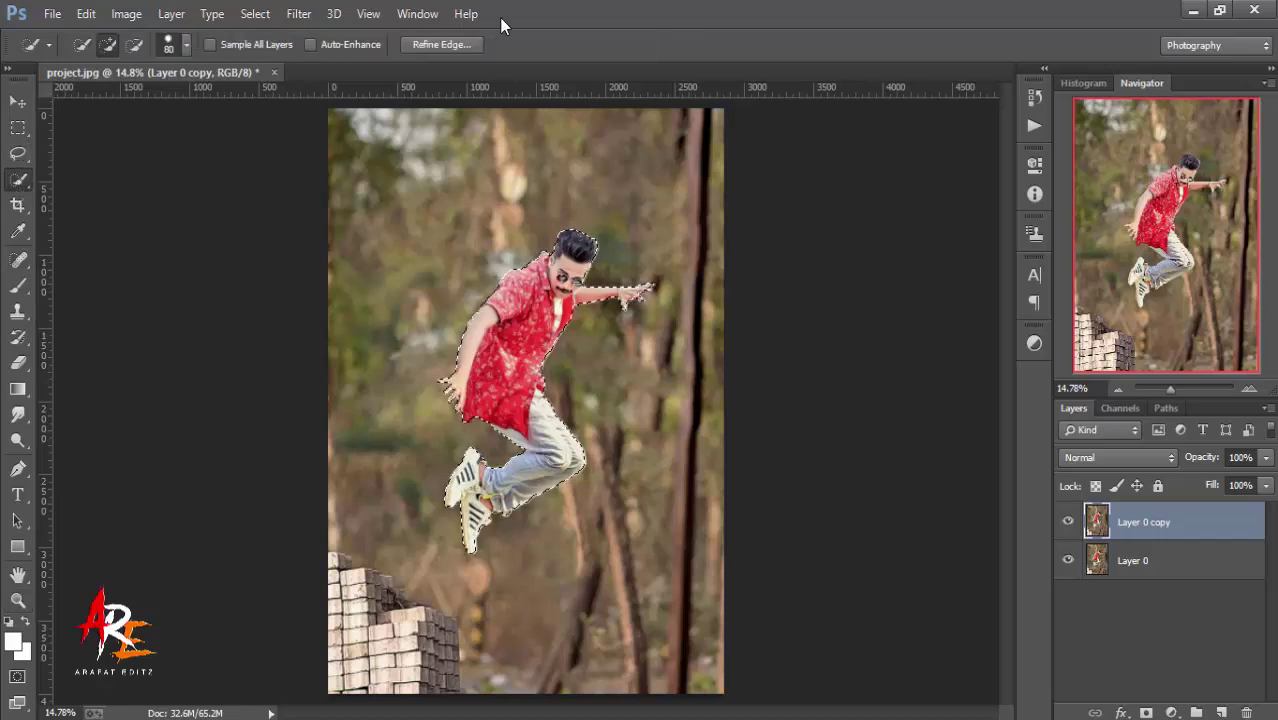
click(455, 45)
drag(896, 362, 916, 362)
drag(897, 411, 917, 422)
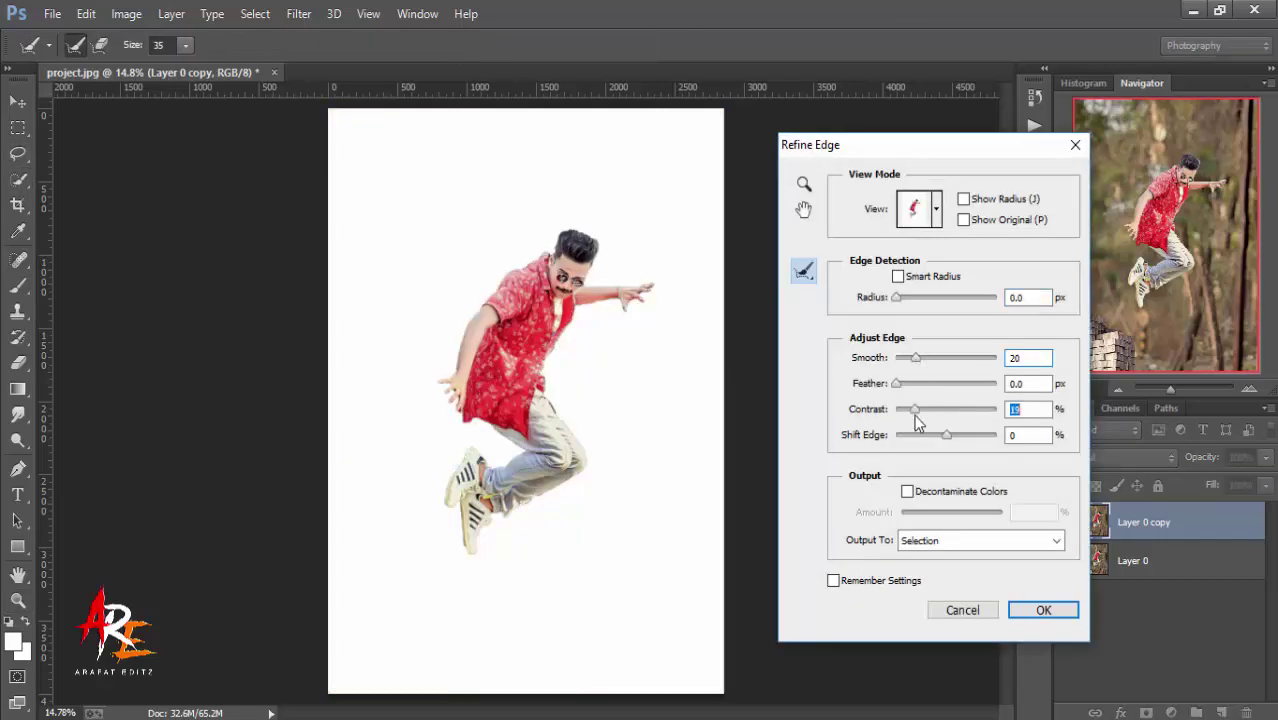
click(1040, 610)
- Hide Layer 0 and zoom in on the shoe to inspect the cut-out edge
click(1146, 712)
click(1067, 561)
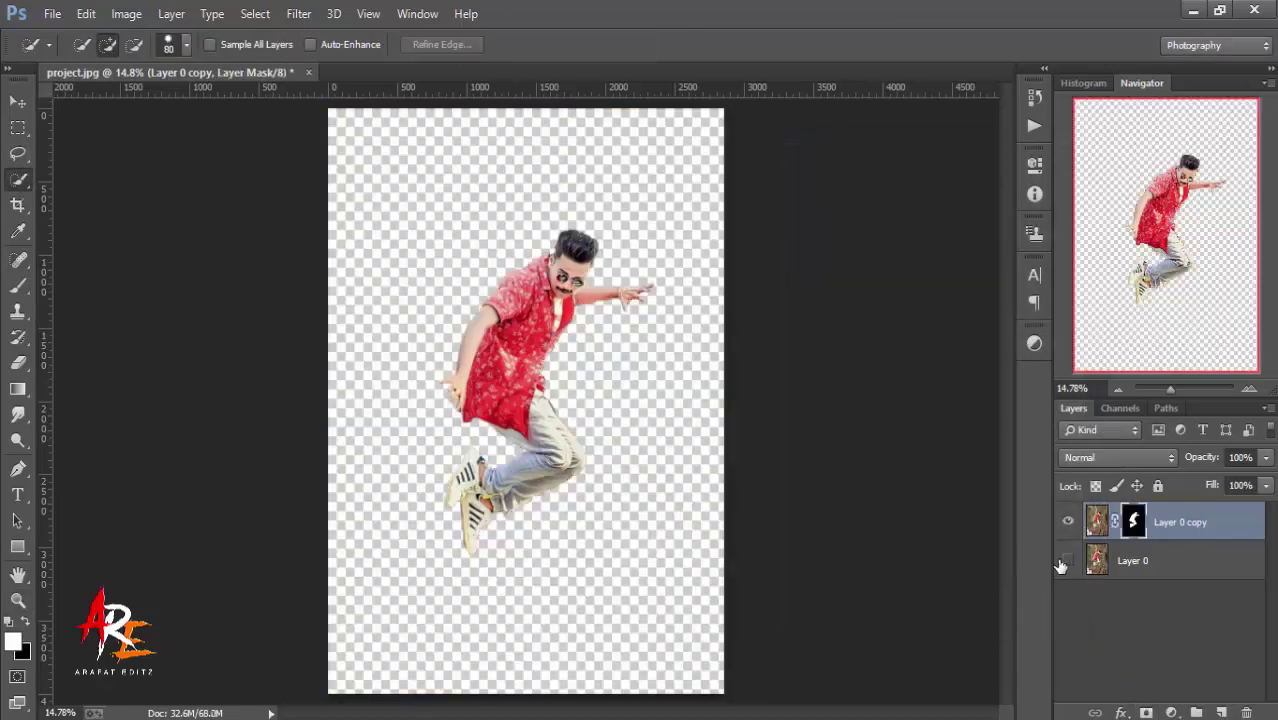
click(17, 599)
drag(412, 528, 571, 505)
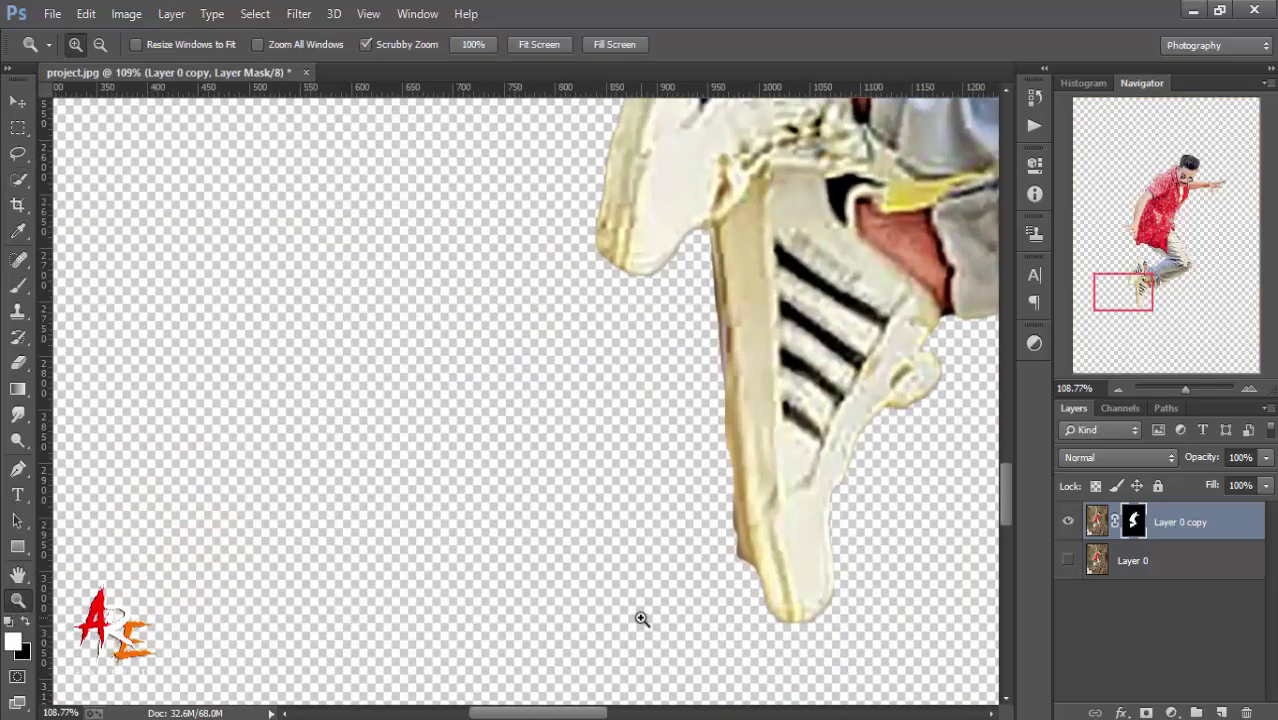
click(17, 468)
- Trace the shoe edge with a pen path, convert it to a selection, then deselect
click(749, 541)
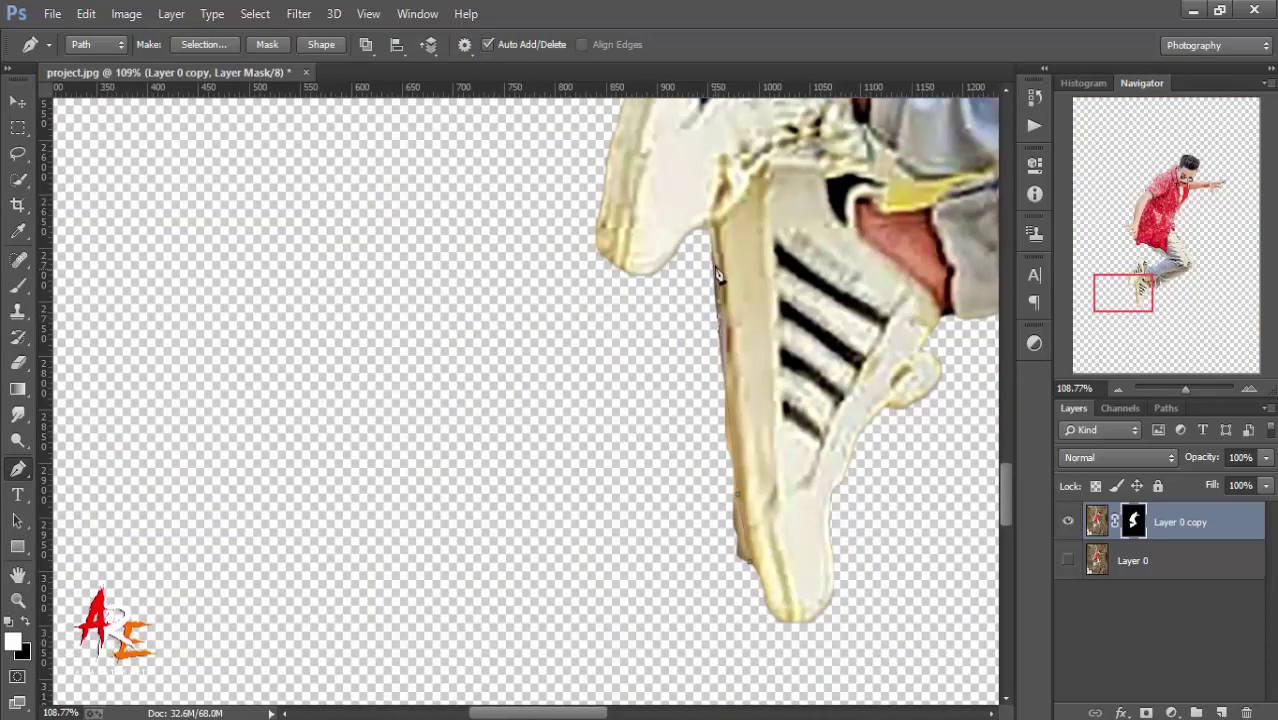
drag(709, 241, 663, 460)
right_click(731, 517)
click(780, 112)
click(740, 220)
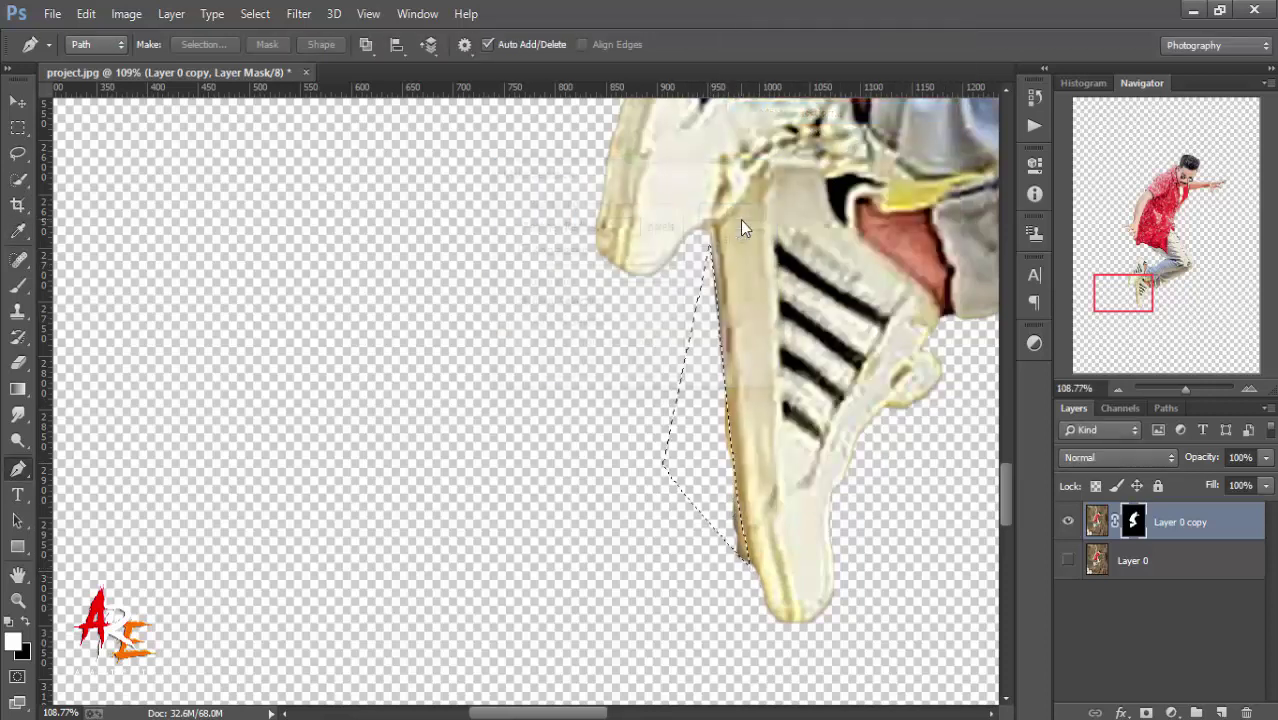
click(255, 13)
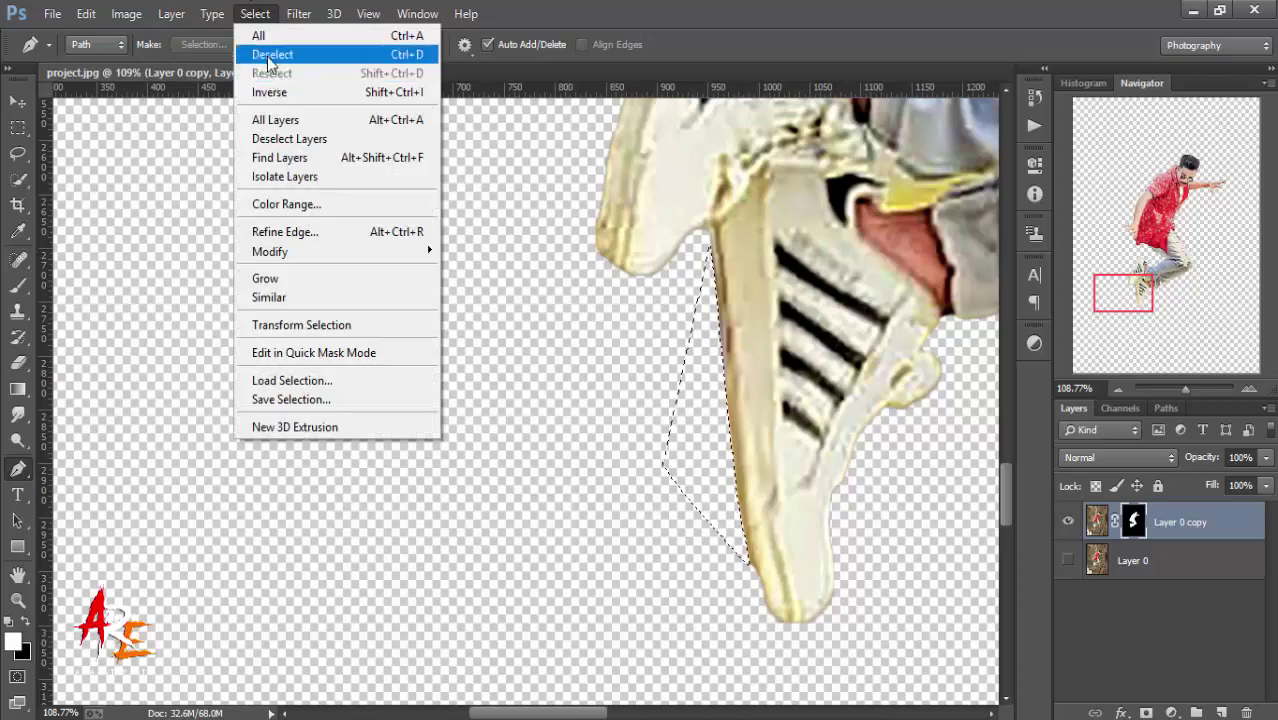
click(262, 48)
- Fit the image on screen and zoom in and out around the man's upper body
click(17, 600)
right_click(337, 497)
click(414, 509)
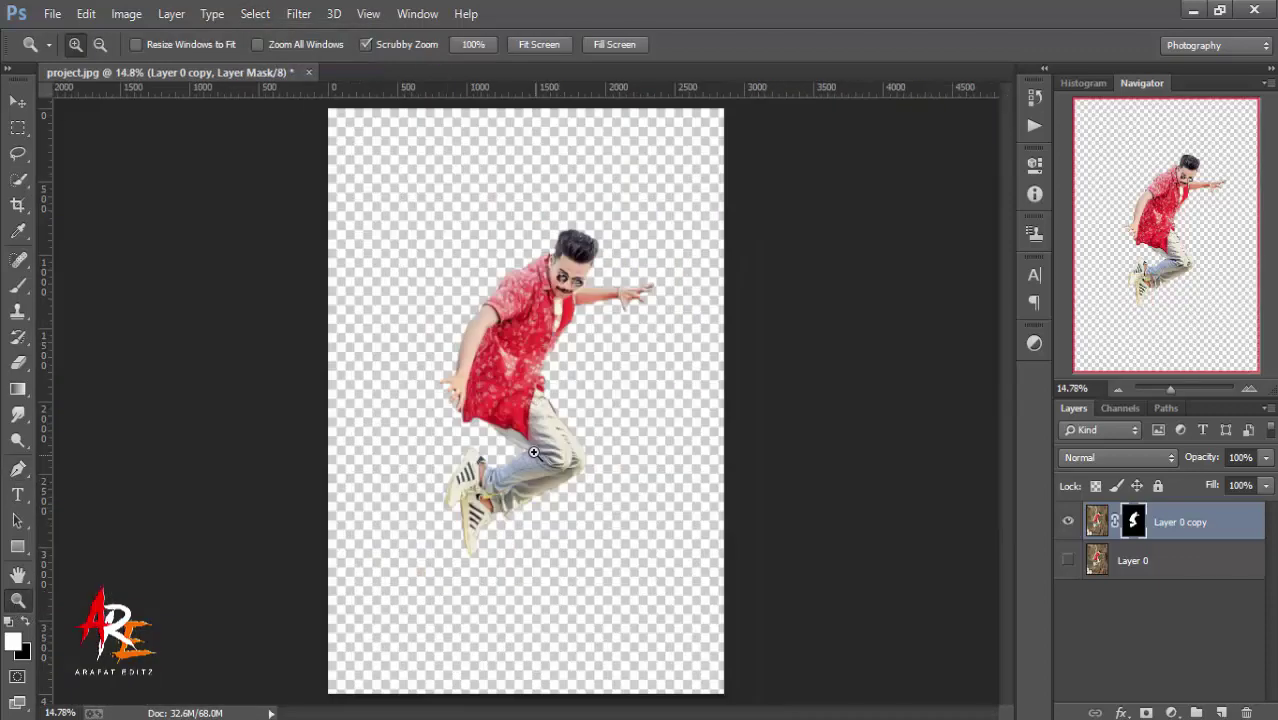
click(596, 341)
drag(596, 341, 617, 341)
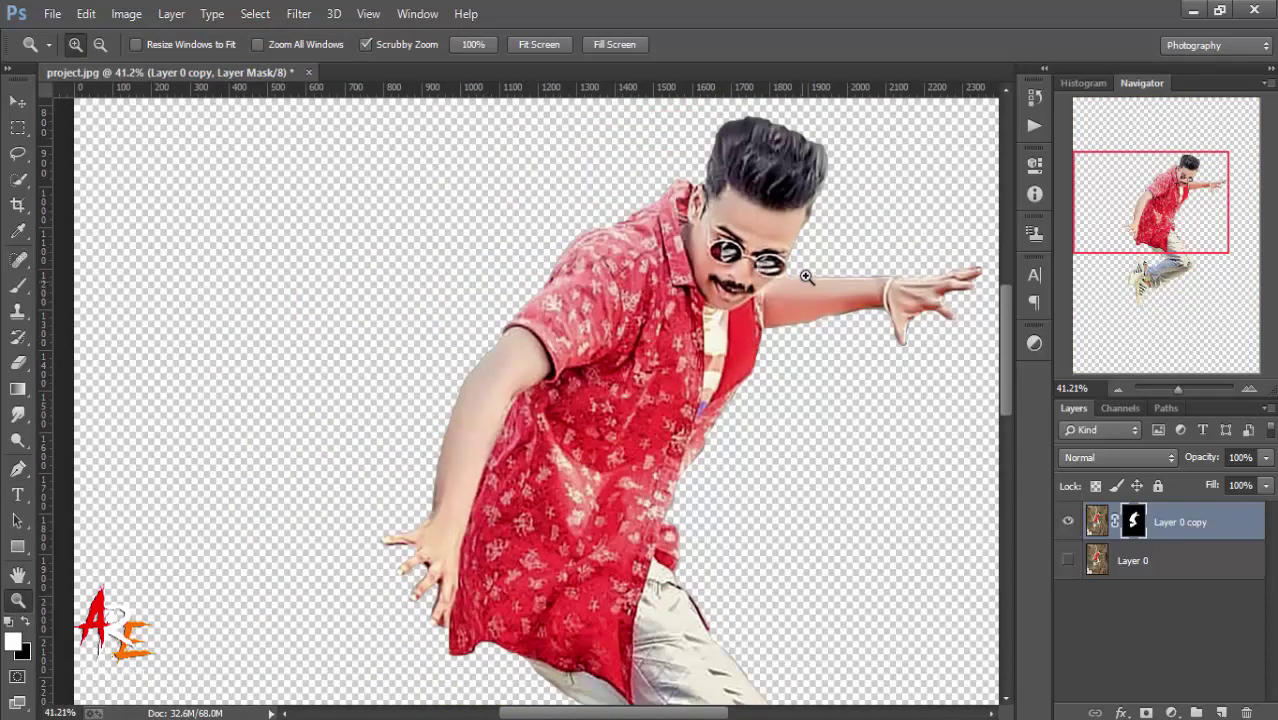
drag(700, 240, 595, 339)
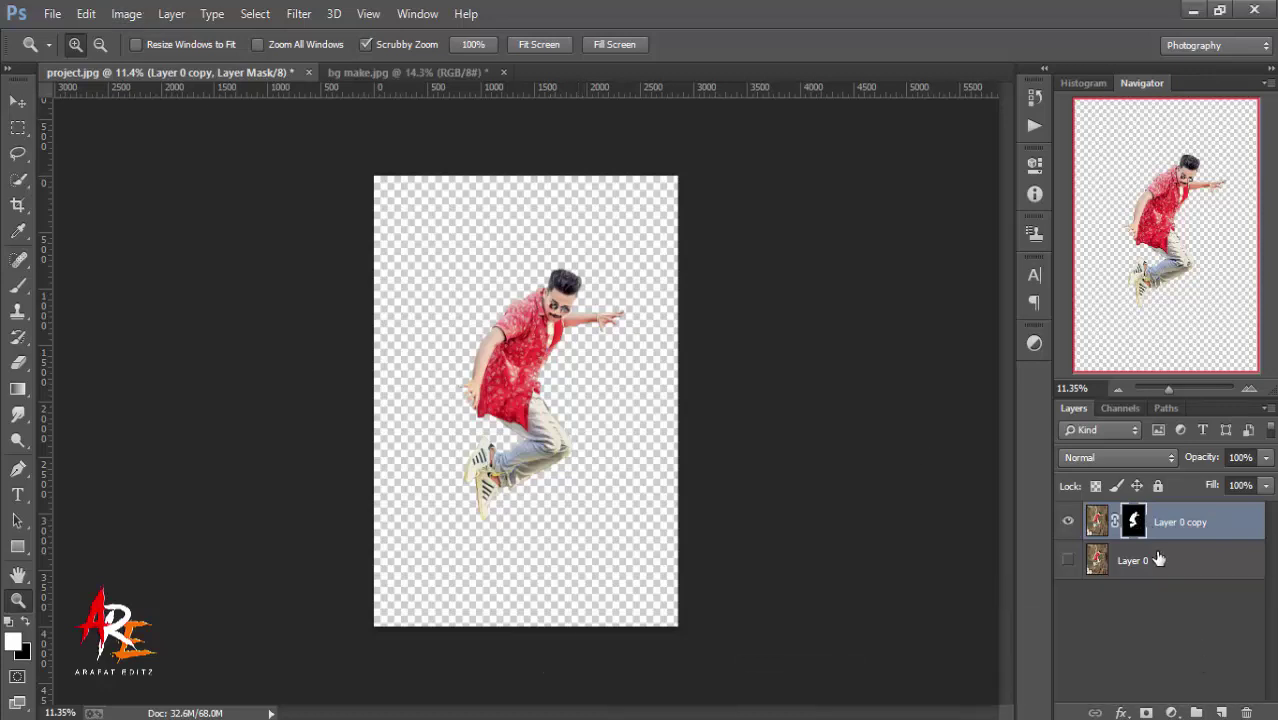
- Duplicate the masked layer, apply its mask, and move the cut-out man into bg make.jpg
drag(1137, 522, 1221, 712)
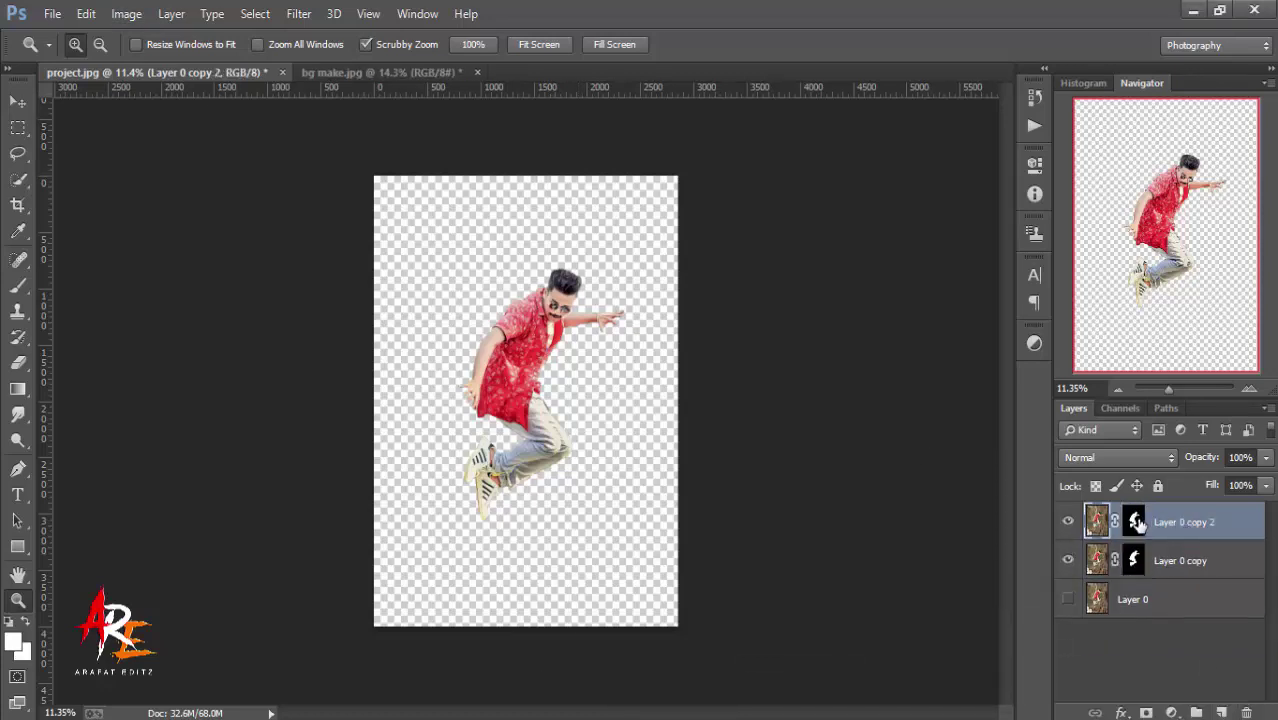
right_click(1137, 522)
click(1122, 373)
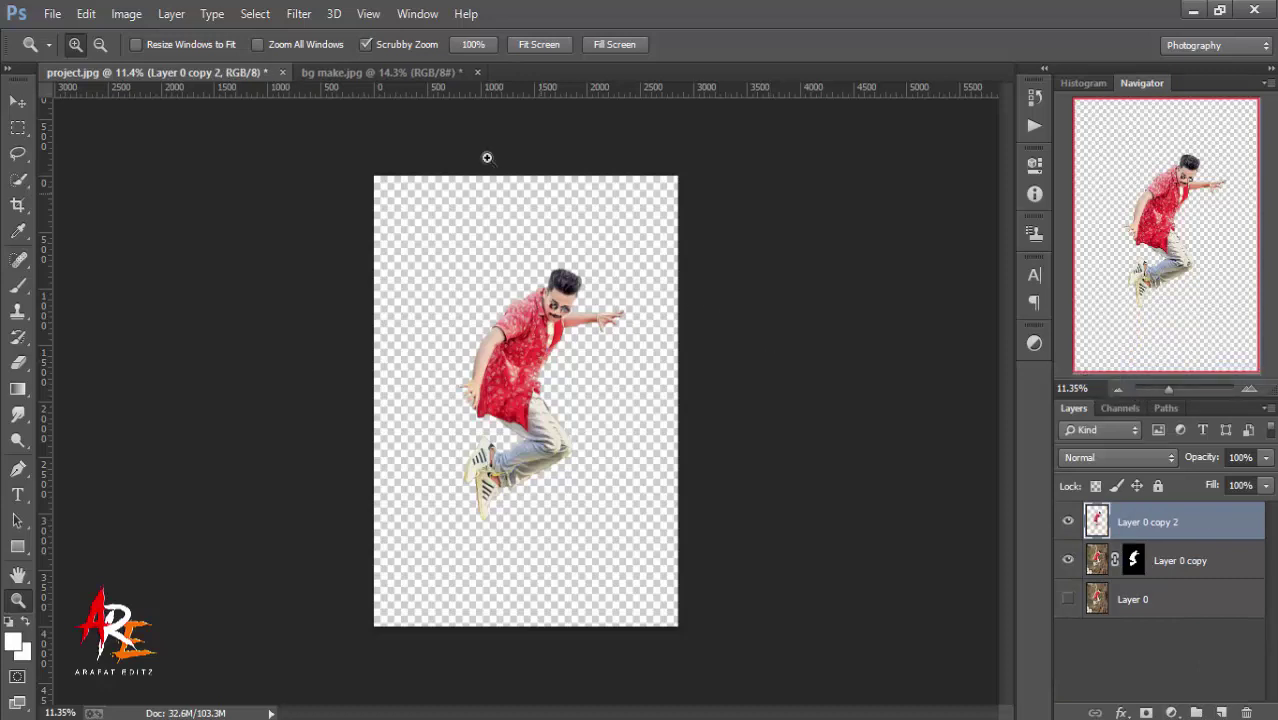
click(376, 74)
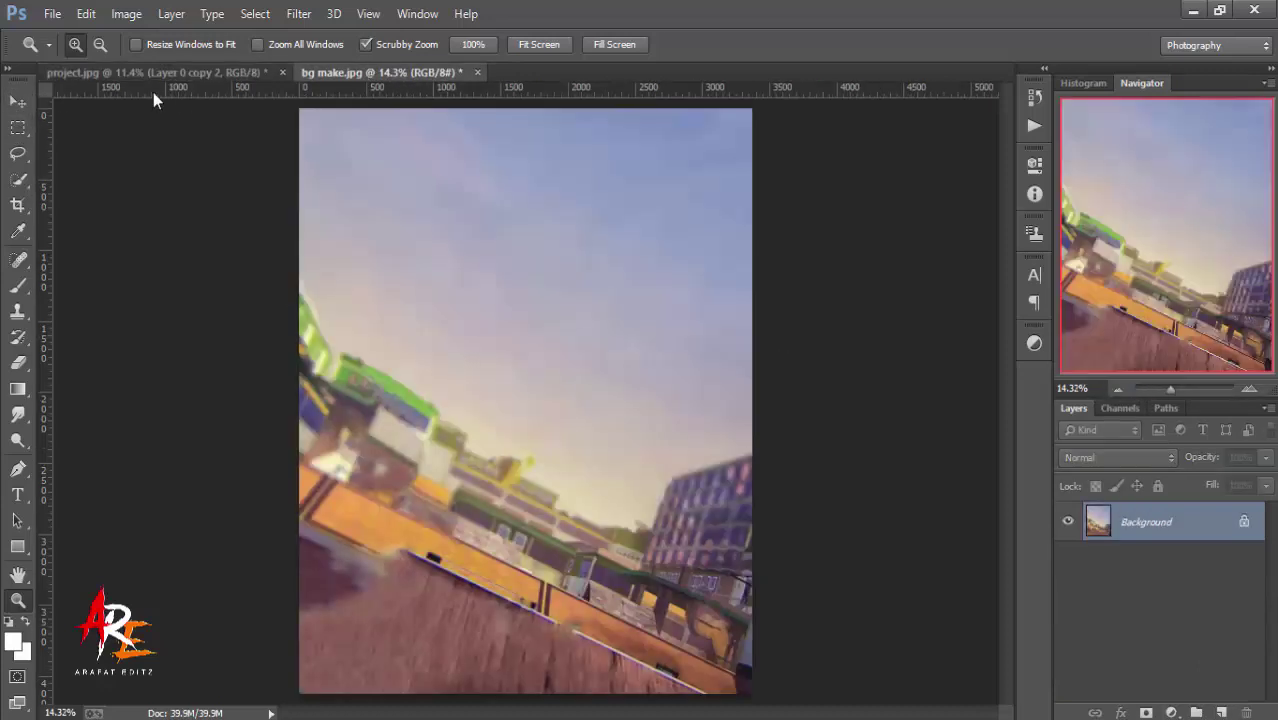
click(153, 73)
key(v)
mouse_move(546, 364)
mouse_down()
mouse_move(418, 82)
mouse_move(541, 444)
mouse_move(545, 310)
mouse_up()
- Scale the man to about 115%, nudge him into position, and commit the transform
click(223, 44)
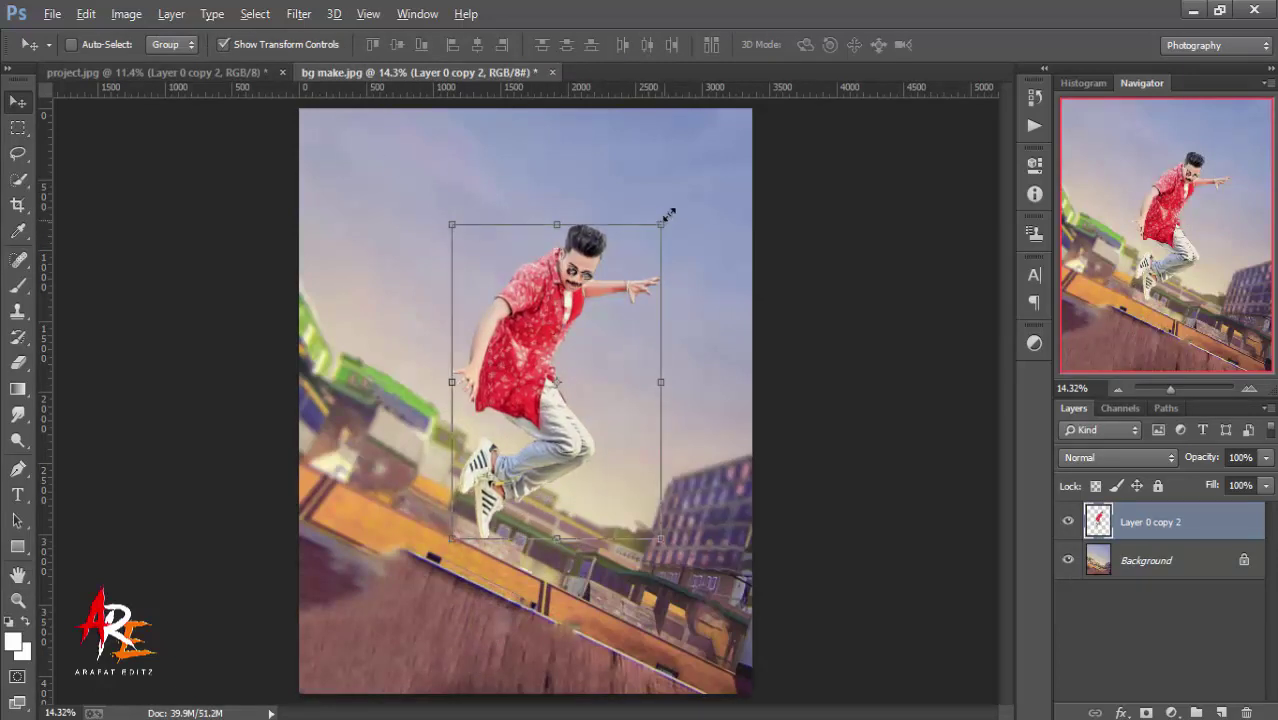
drag(660, 224, 688, 198)
drag(632, 282, 636, 260)
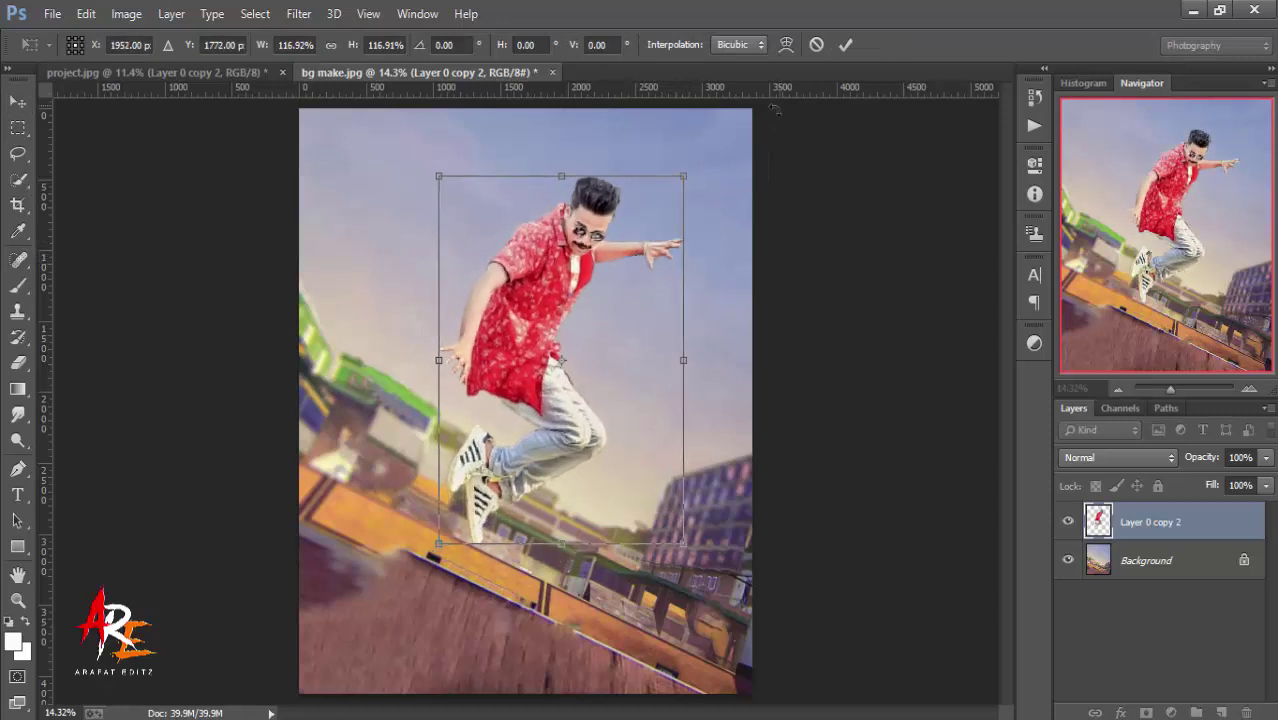
drag(690, 175, 683, 181)
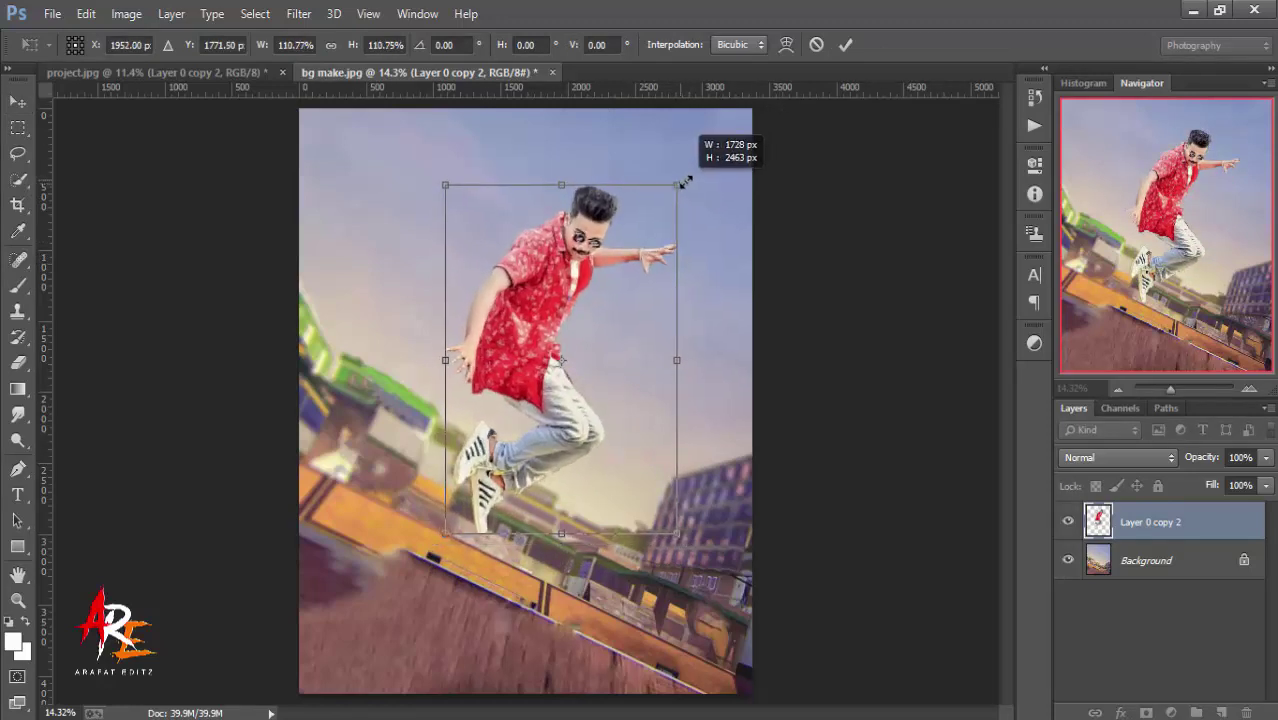
drag(630, 227, 630, 236)
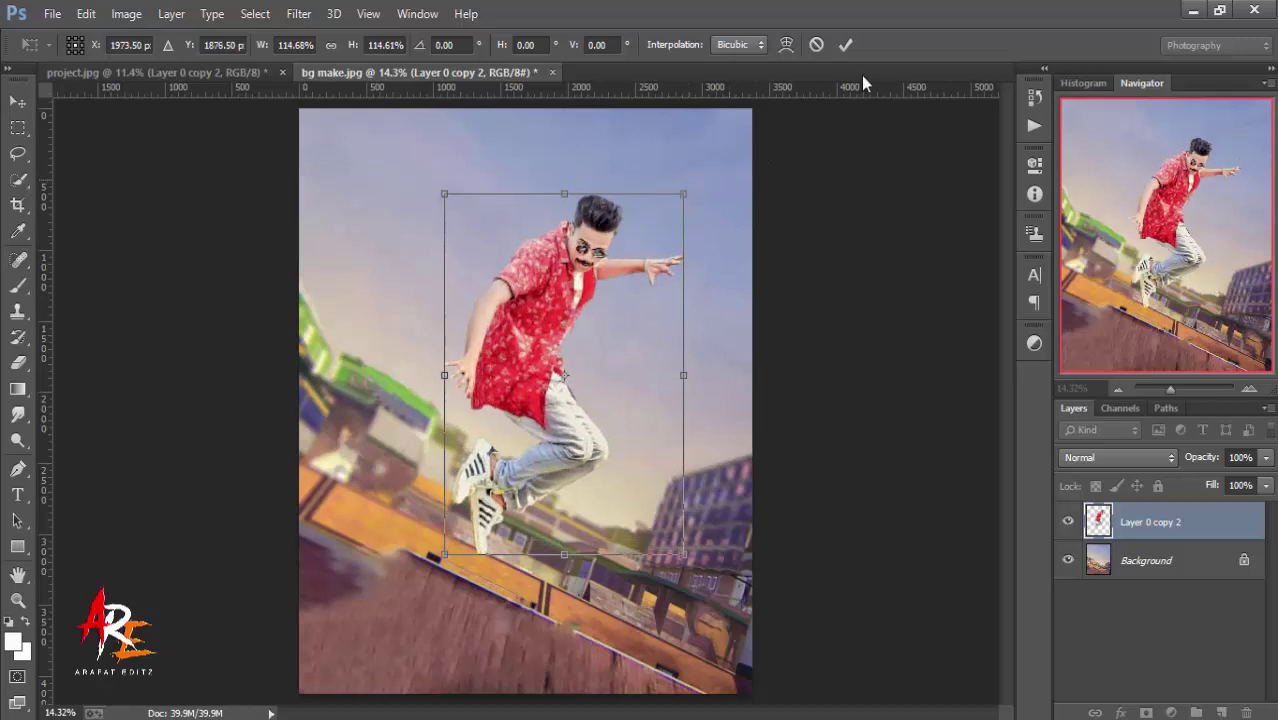
click(846, 44)
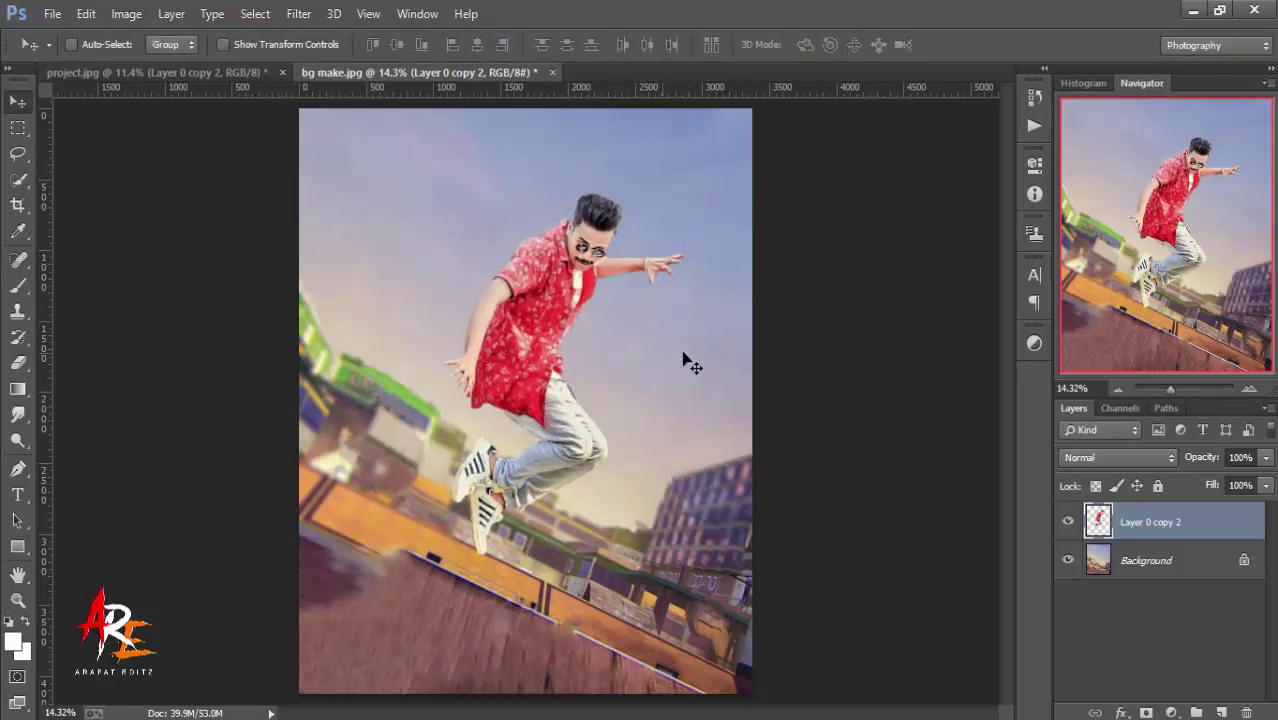
click(1200, 560)
- In Camera Raw, set background Contrast +30, Clarity +23, Vibrance +24, Whites +18, Shadows +24, Highlights -10
click(1243, 560)
click(299, 13)
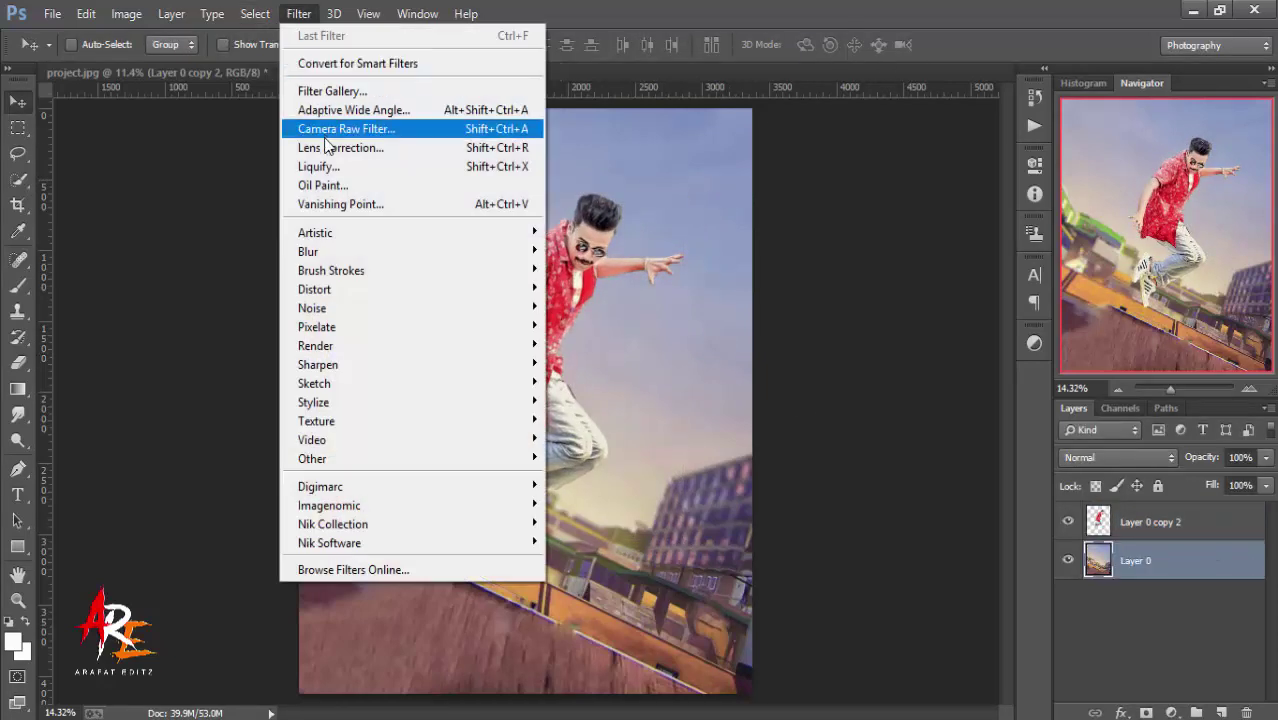
click(325, 132)
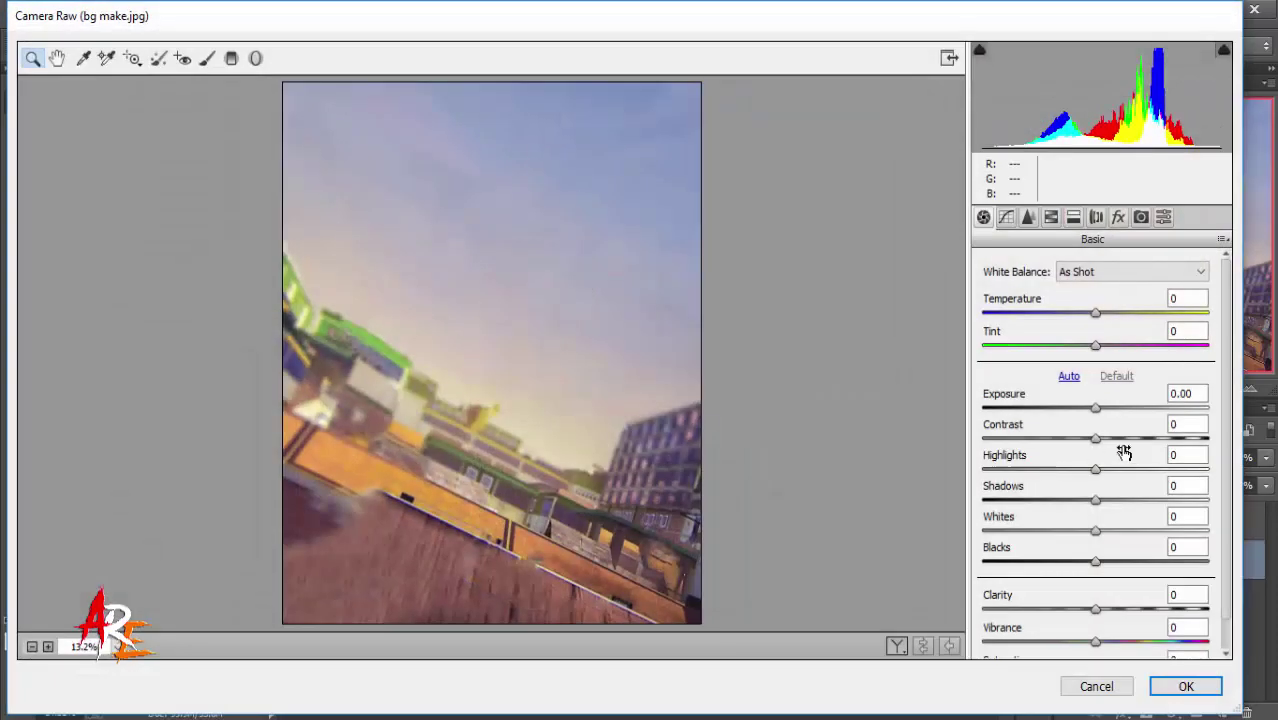
click(1128, 438)
mouse_move(1107, 614)
mouse_down()
mouse_move(1127, 610)
mouse_move(1130, 647)
mouse_up()
mouse_move(1096, 532)
mouse_down()
mouse_move(1117, 531)
mouse_move(1121, 505)
mouse_up()
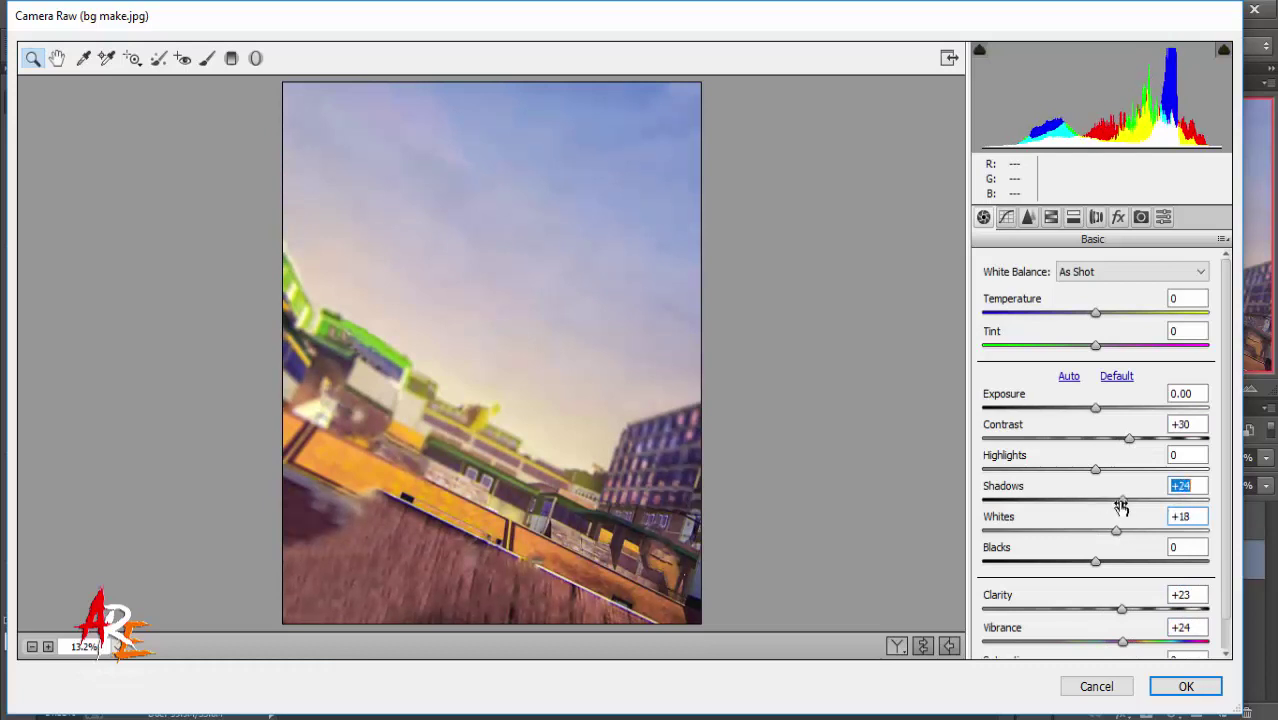
click(1081, 468)
click(1096, 563)
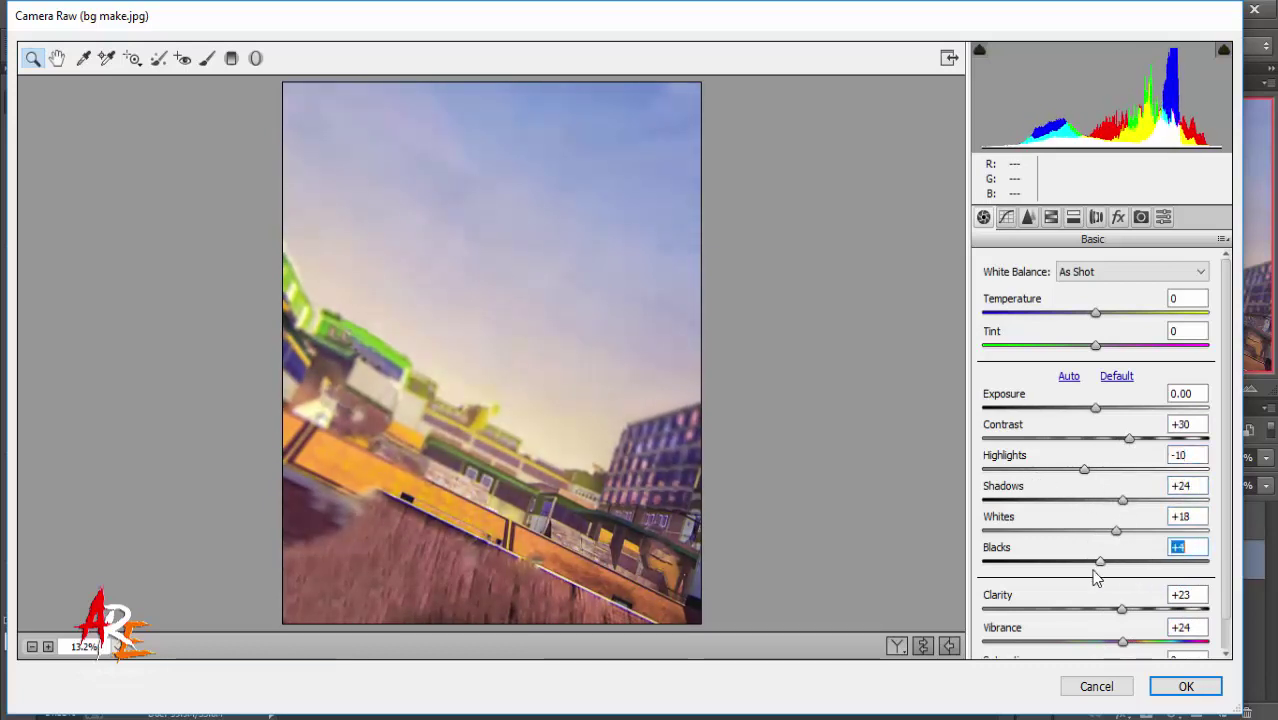
- Boost yellow saturation to +31 in the HSL panel and apply the filter
click(1028, 217)
click(1051, 217)
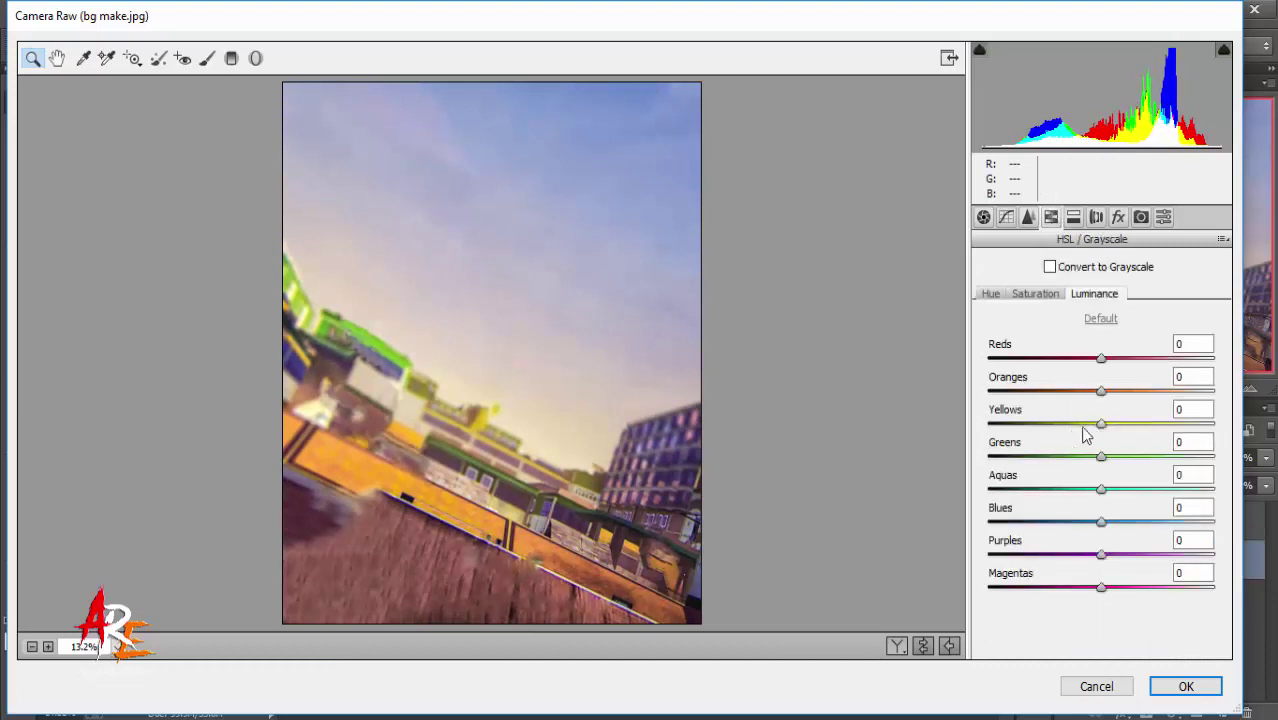
click(1035, 293)
mouse_move(1101, 423)
mouse_down()
mouse_move(1137, 425)
mouse_move(1105, 377)
mouse_up()
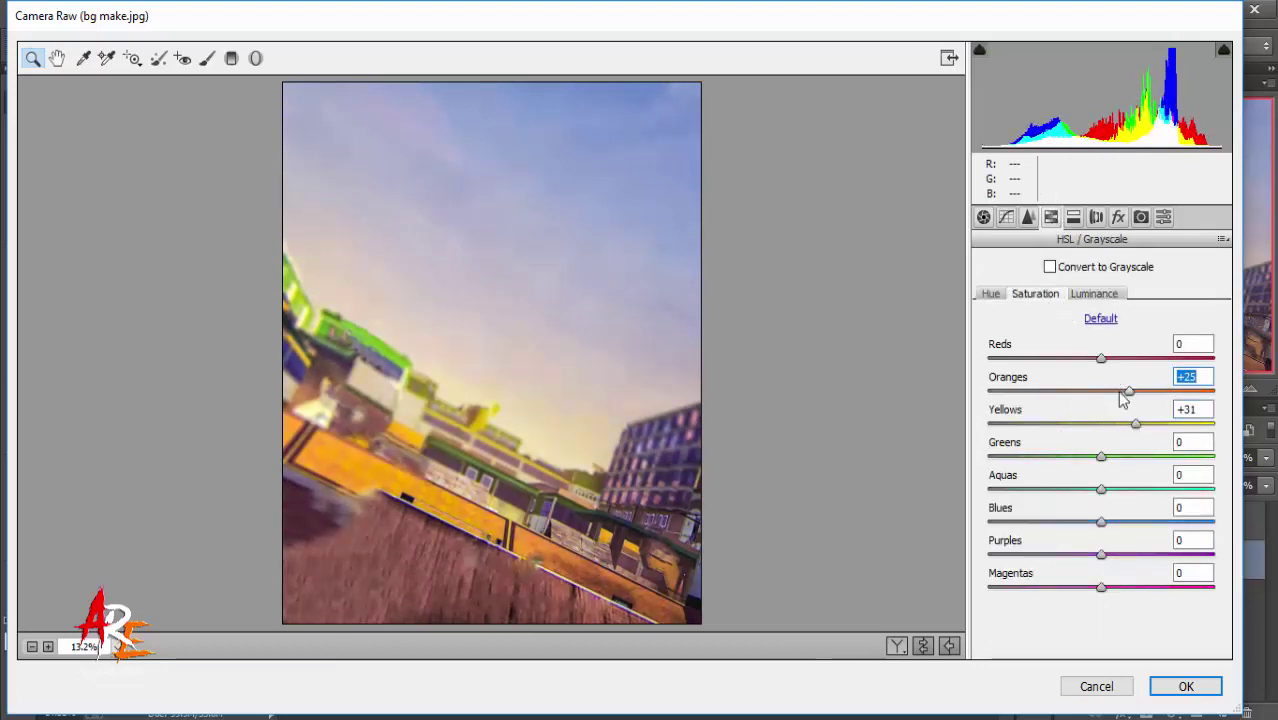
click(1185, 686)
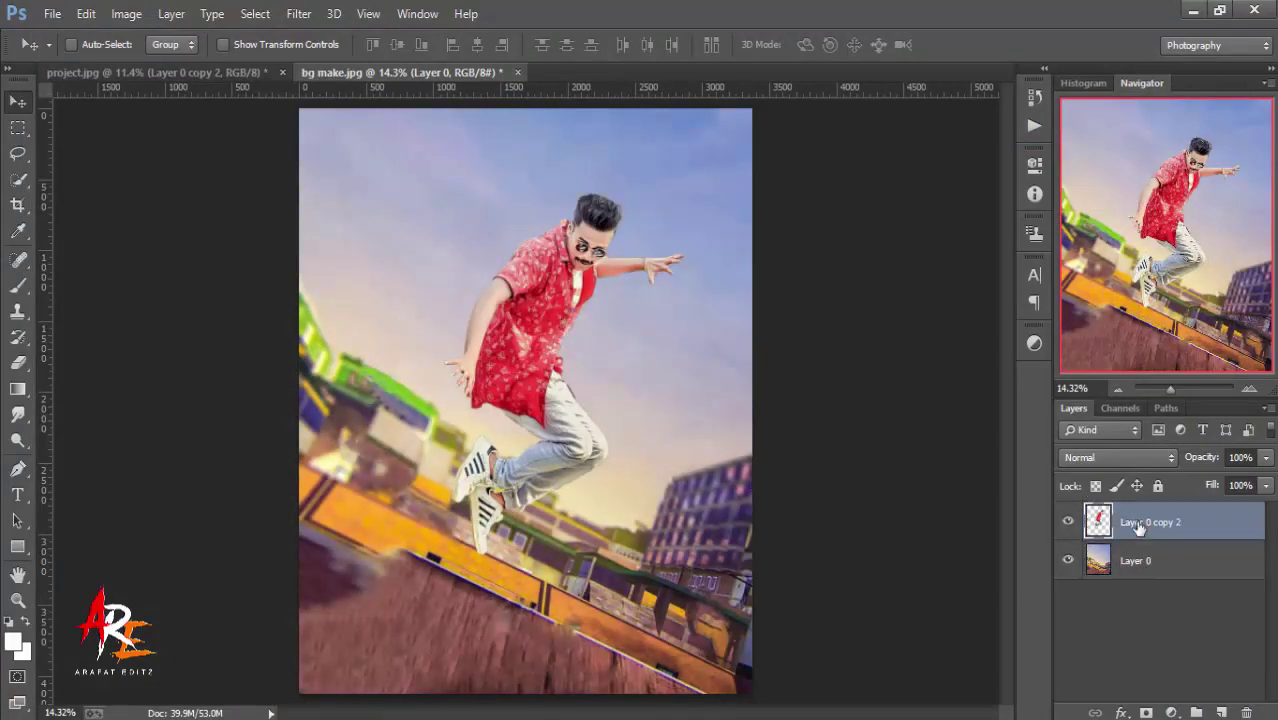
- Apply Camera Raw to the man's layer with Contrast +26, Clarity +23 and luminance noise reduction 15
click(298, 13)
click(312, 126)
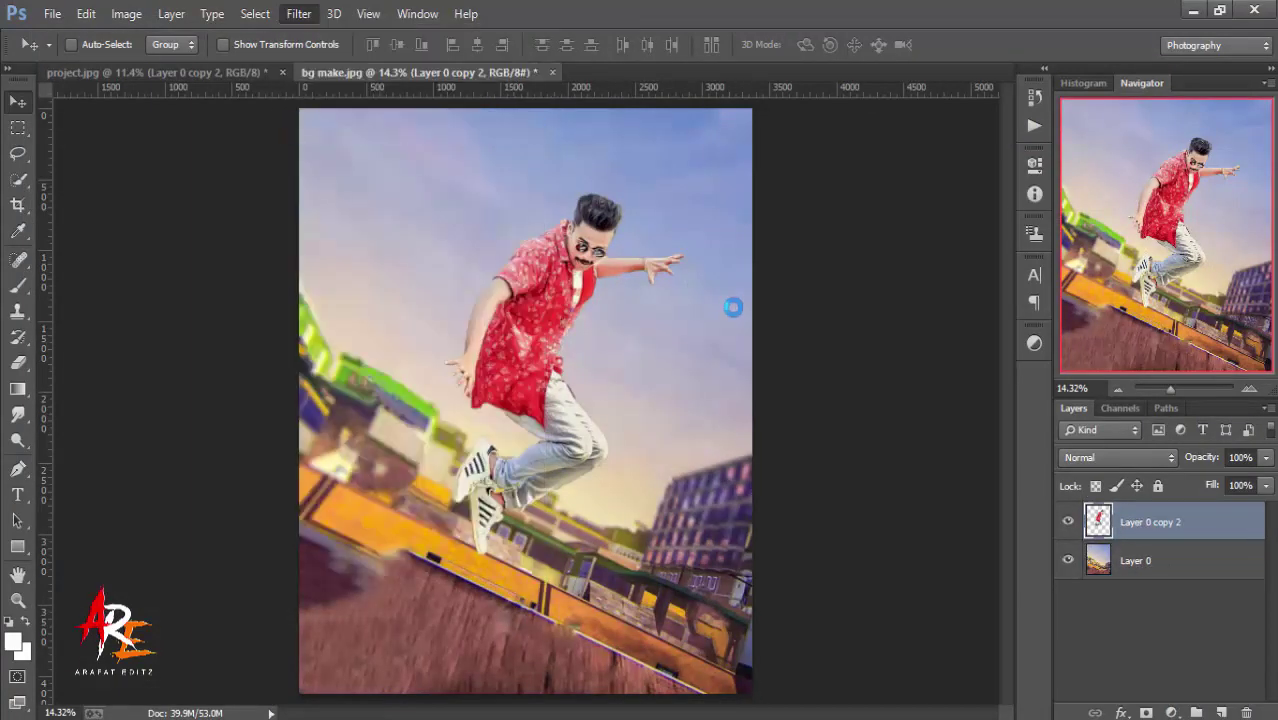
drag(1098, 436, 1128, 448)
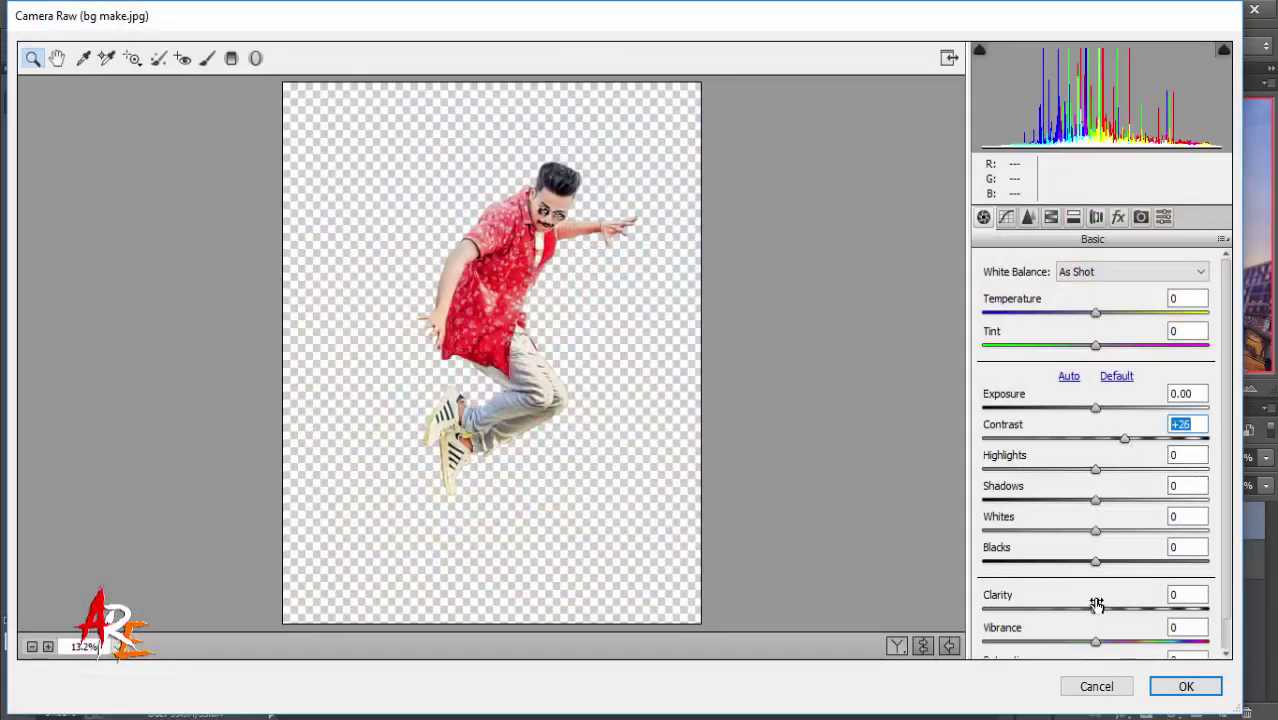
mouse_move(1097, 605)
mouse_down()
mouse_move(1116, 605)
mouse_move(1103, 636)
mouse_up()
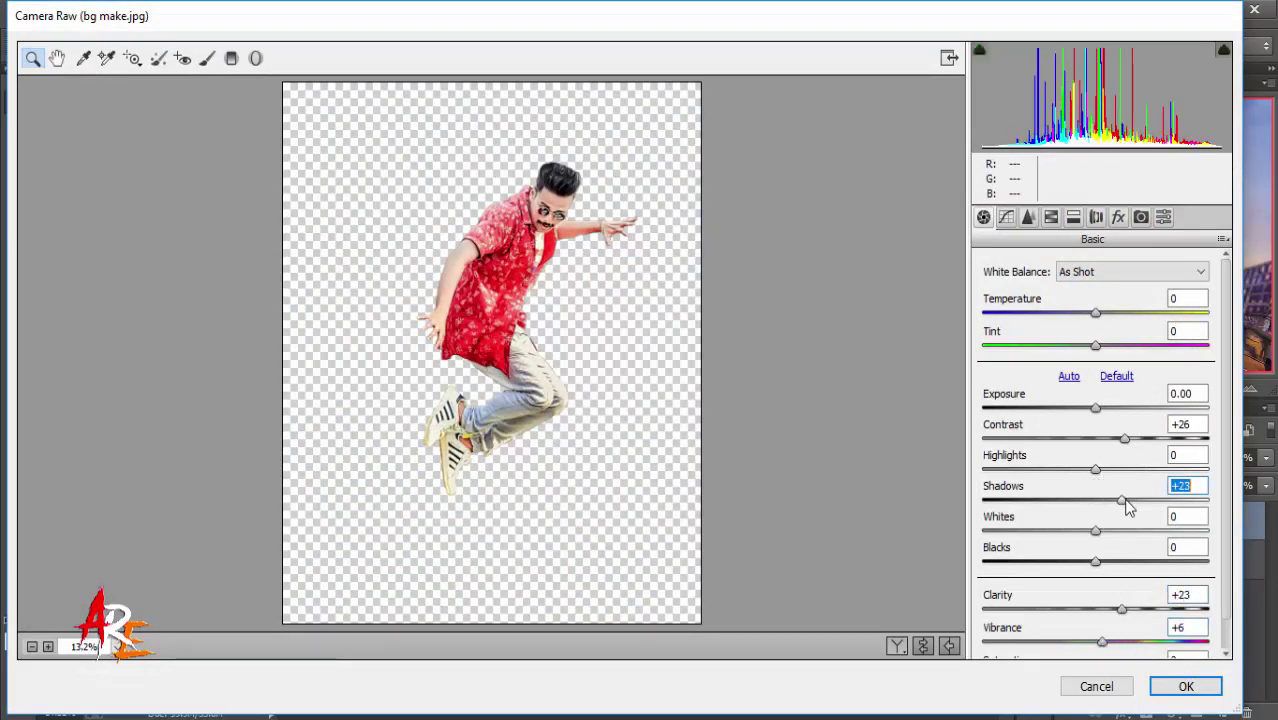
click(1028, 217)
drag(984, 463, 1016, 463)
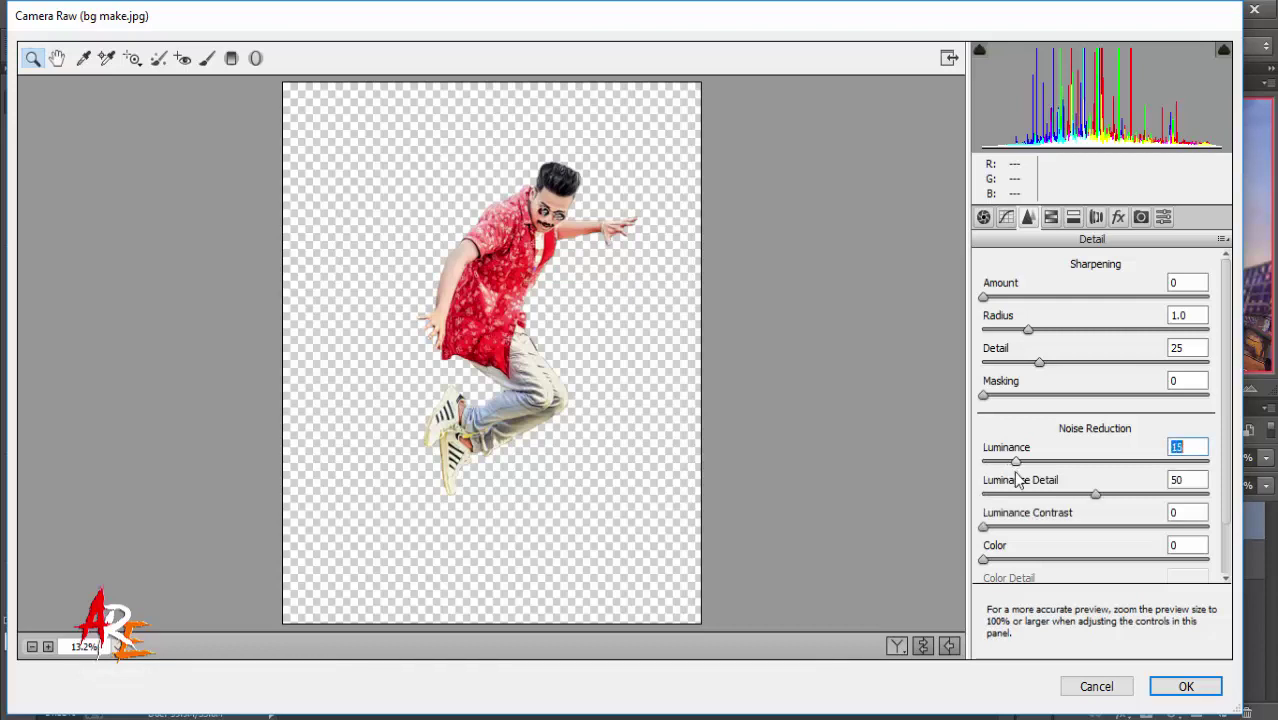
- Cut orange saturation to -15 and yellows to -50, raise orange luminance +20, and apply the grade
click(1049, 218)
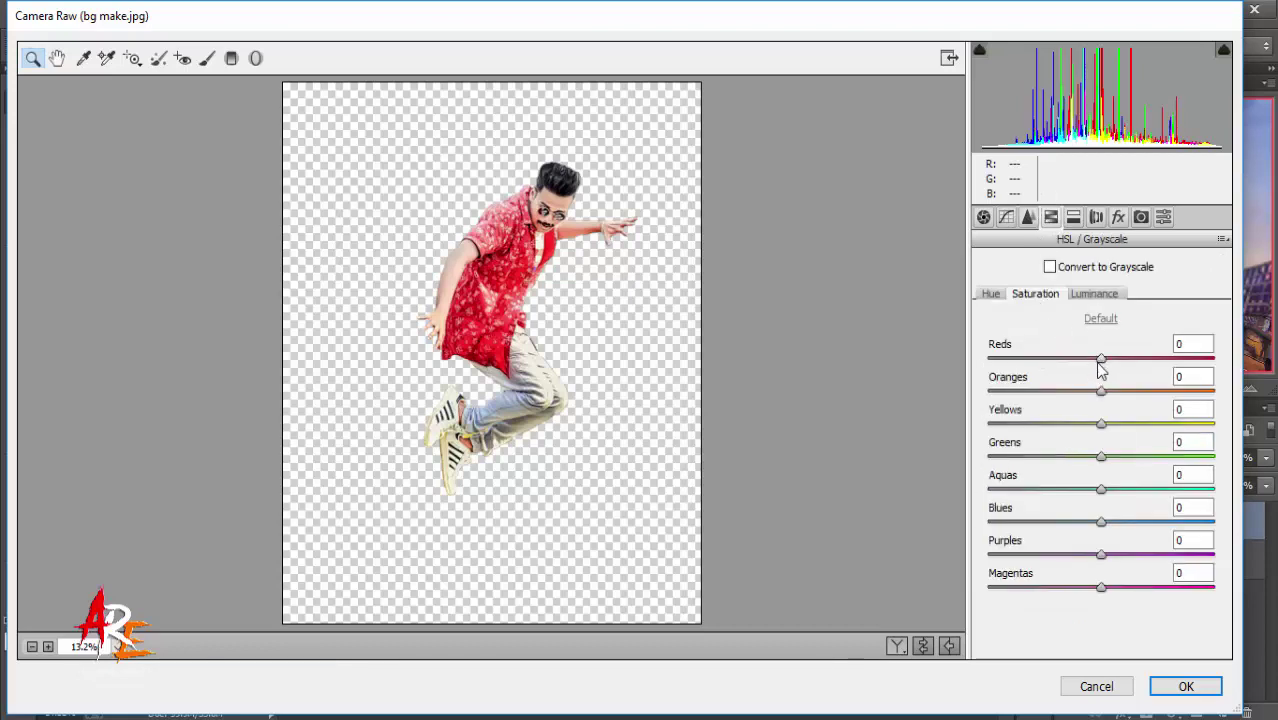
mouse_move(1096, 396)
mouse_down()
mouse_move(1079, 396)
mouse_move(1126, 398)
mouse_up()
click(1107, 293)
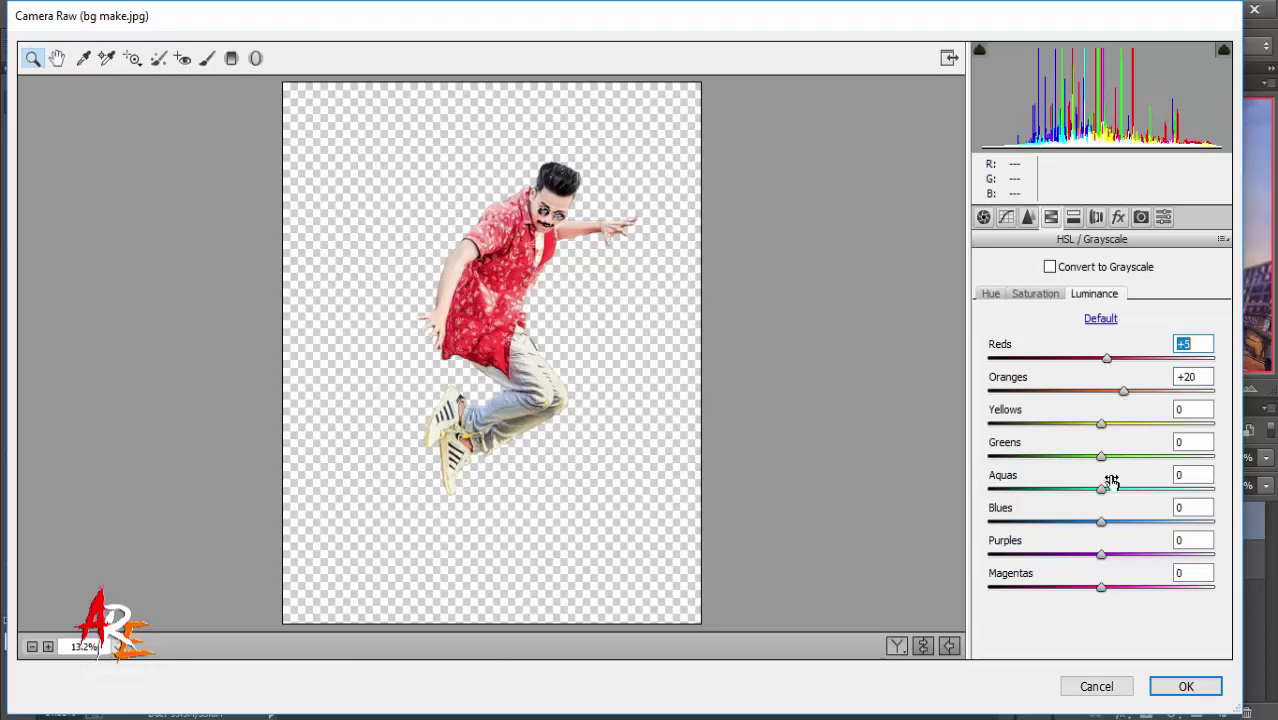
drag(1100, 424, 1043, 424)
click(1037, 294)
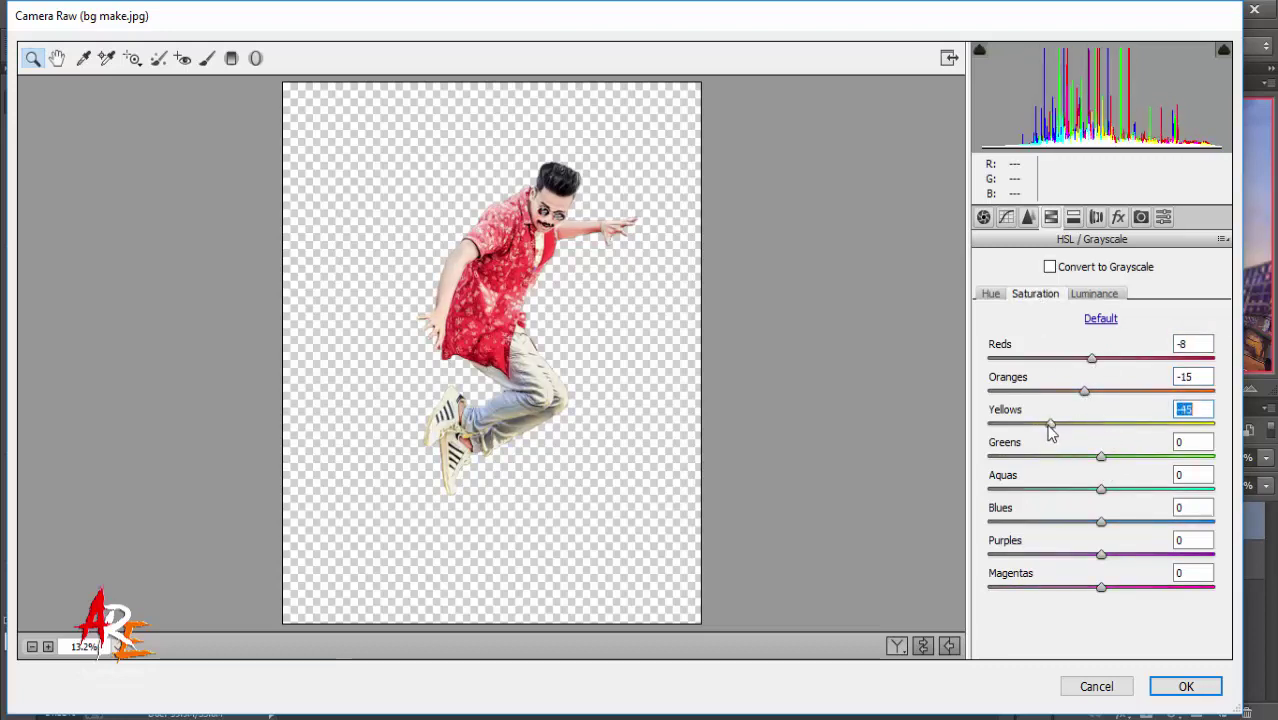
click(1183, 686)
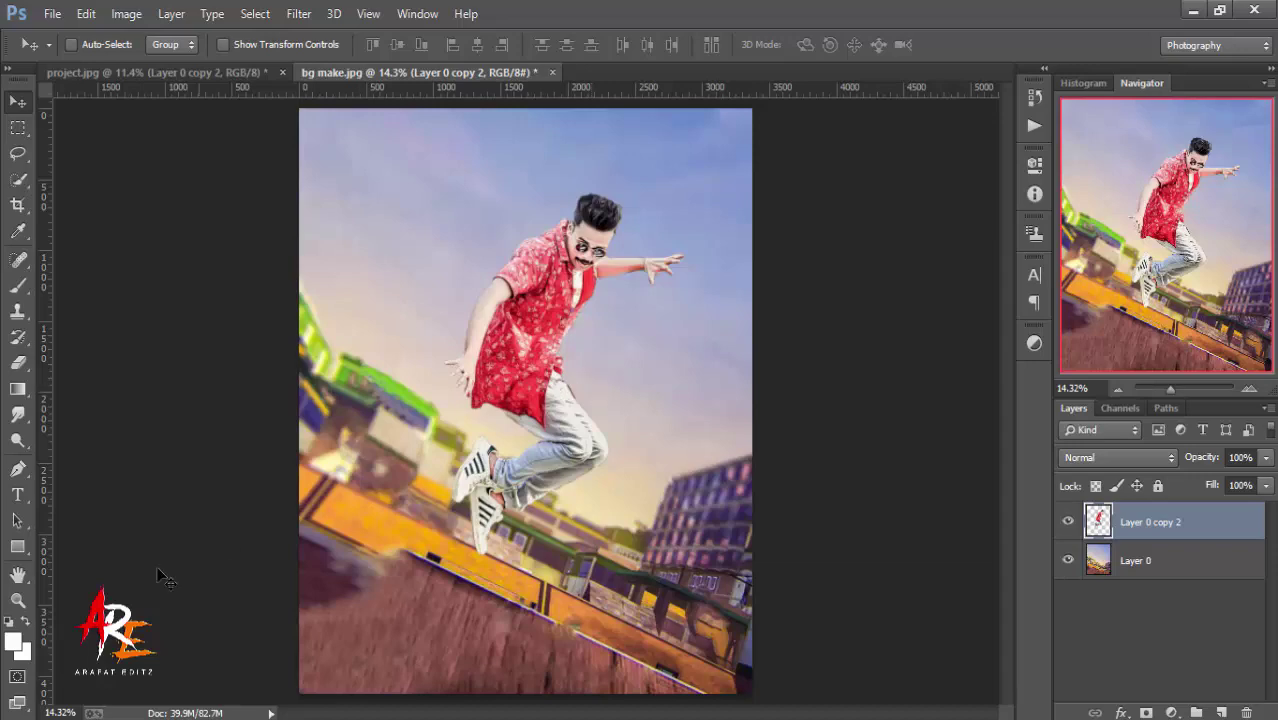
click(18, 600)
- Zoom in on the man's head and smudge the rough lower edge of his arm
mouse_move(700, 175)
mouse_down()
mouse_move(707, 216)
mouse_move(756, 231)
mouse_up()
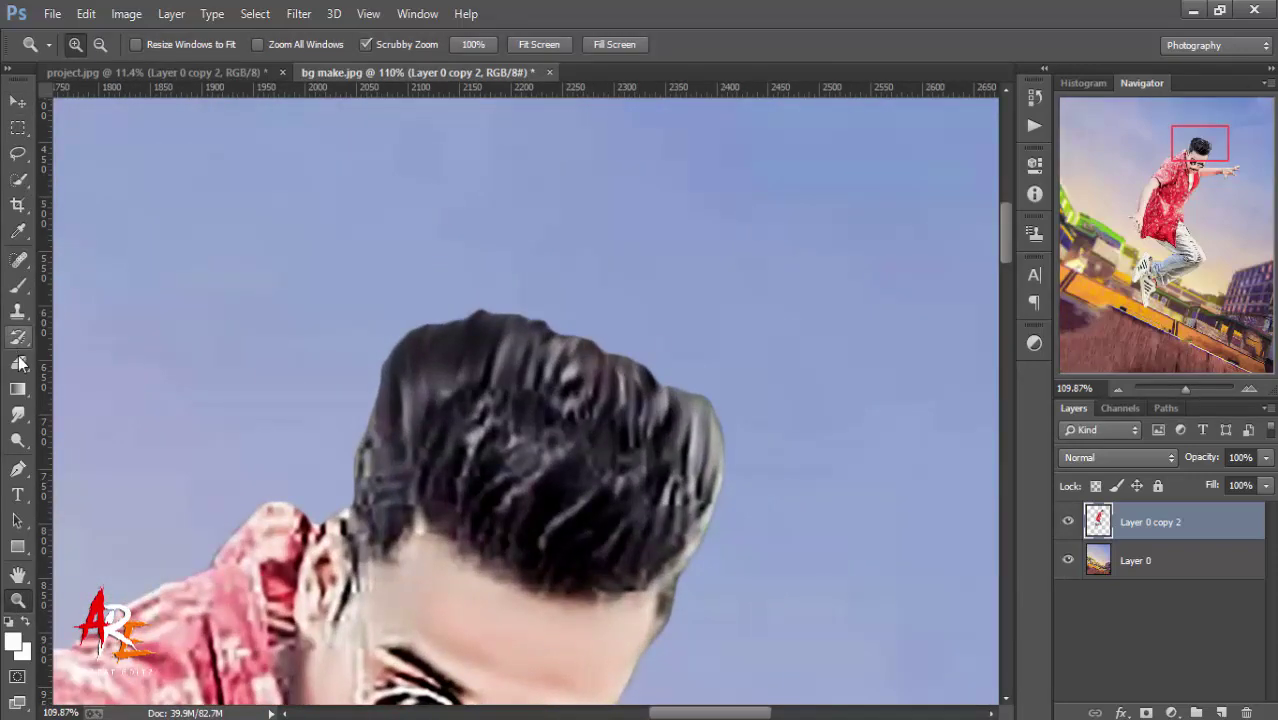
click(18, 413)
scroll(450, 433, down, 1)
scroll(459, 442, down, 5)
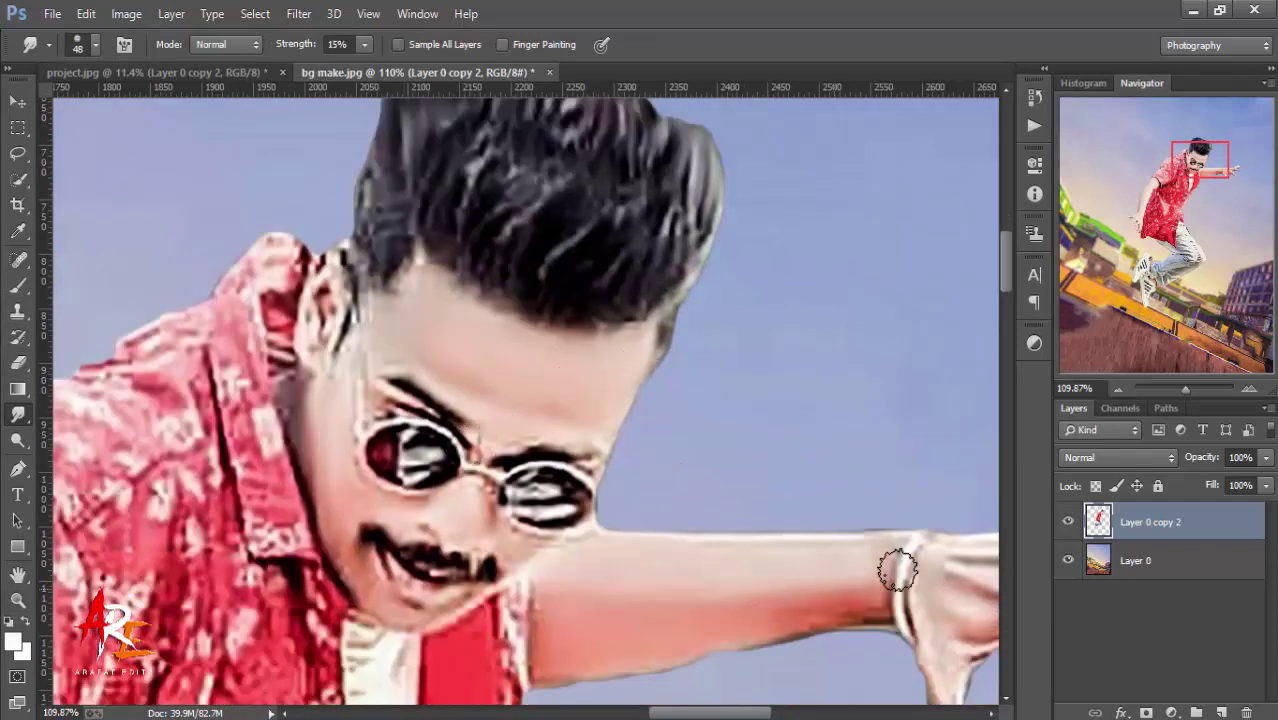
drag(897, 571, 593, 668)
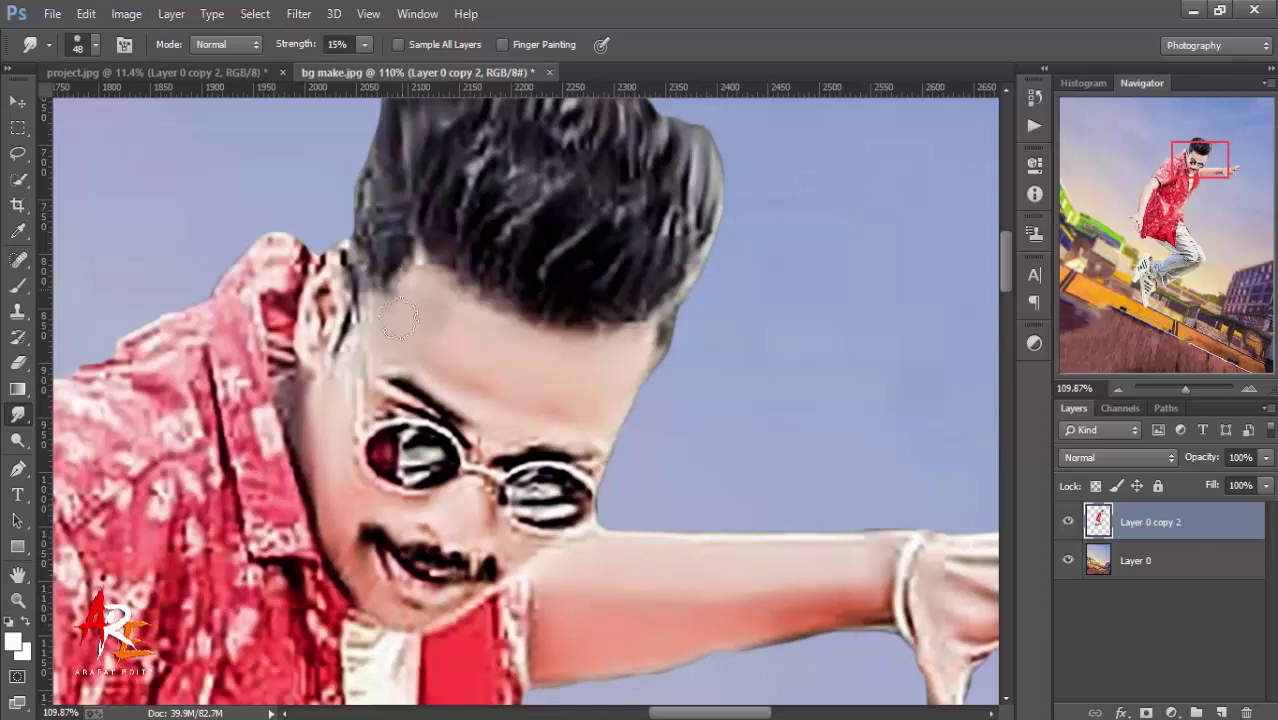
scroll(546, 408, down, 2)
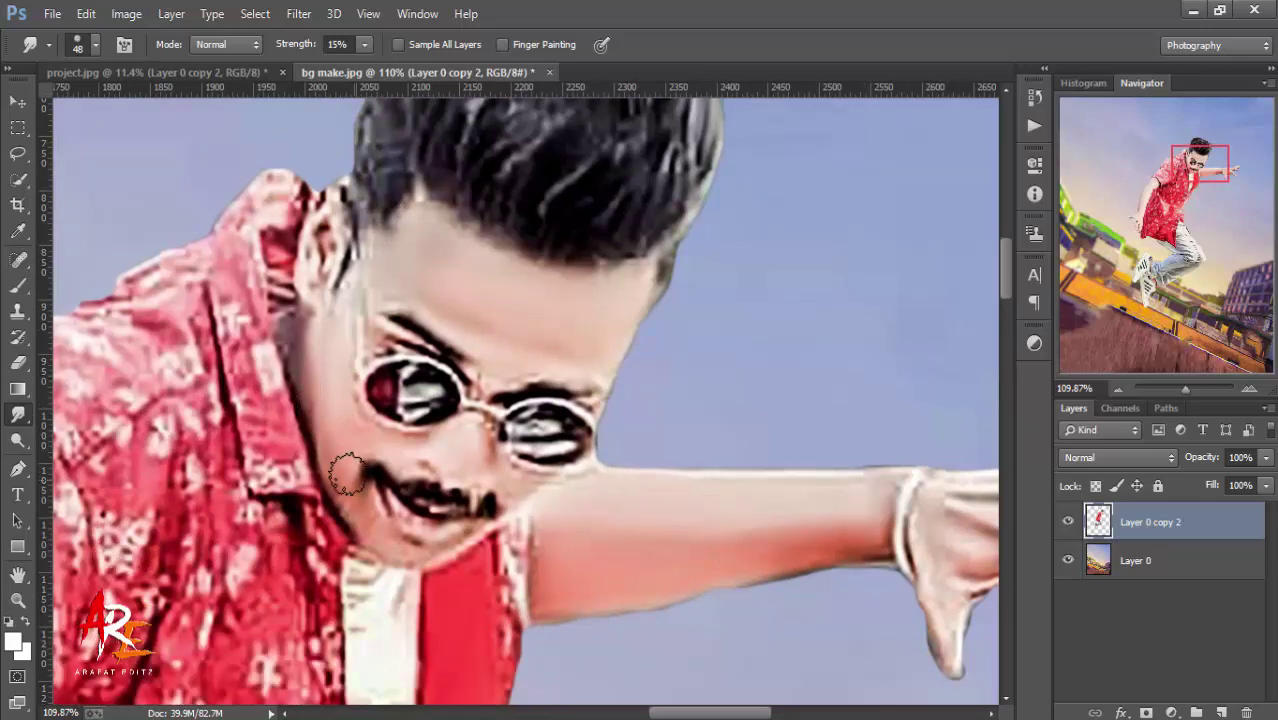
scroll(803, 528, up, 1)
scroll(804, 491, up, 2)
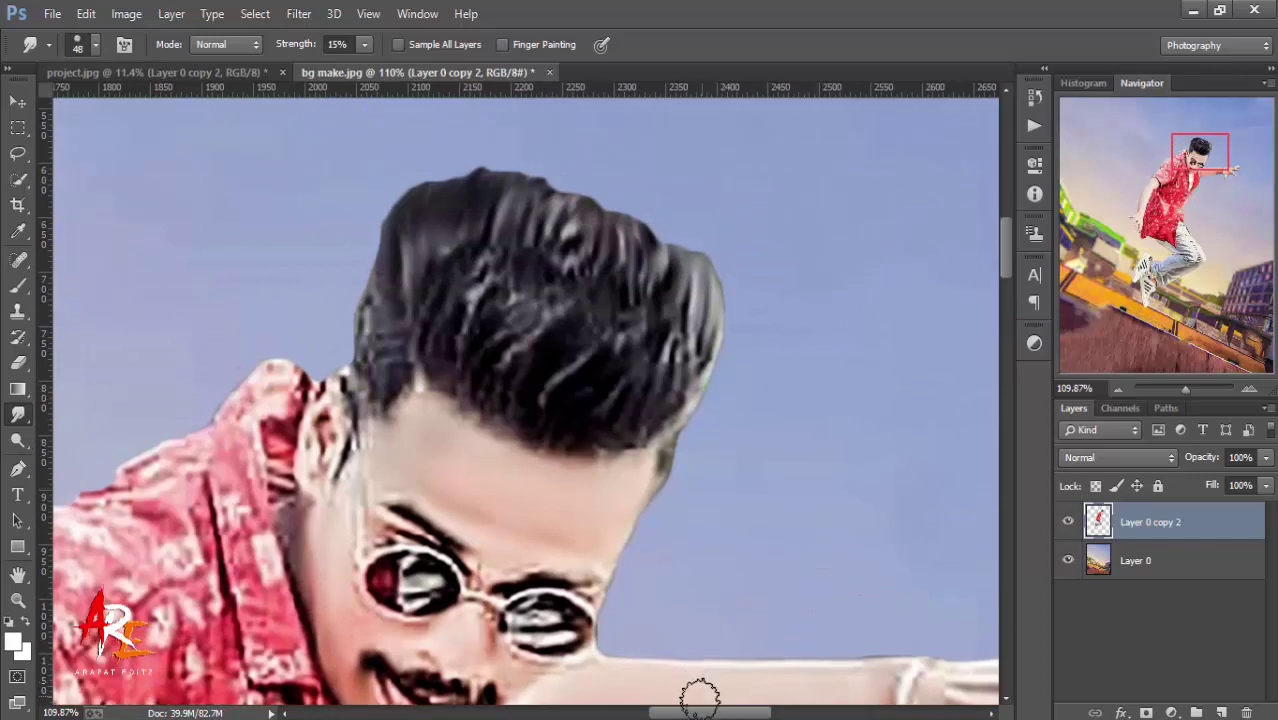
drag(710, 712, 802, 712)
scroll(530, 585, down, 3)
- Shrink the smudge brush to 20 px for finer edge cleanup
right_click(530, 585)
drag(694, 506, 673, 500)
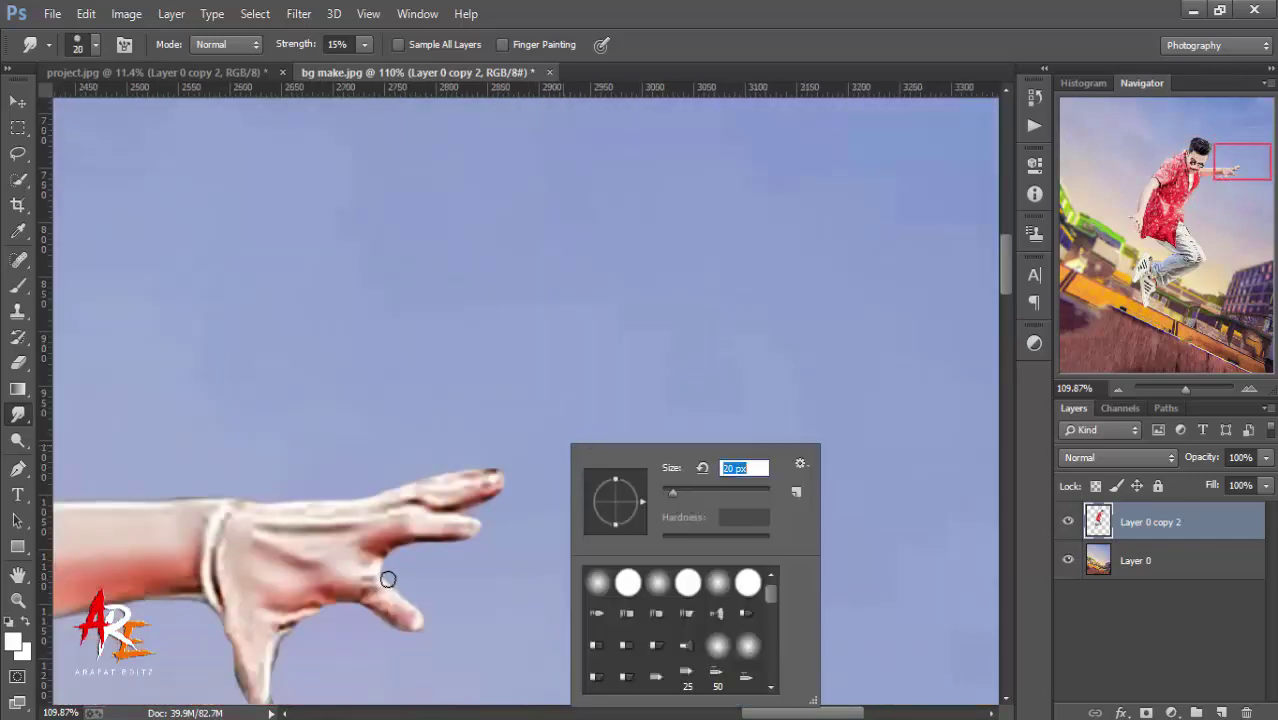
key(Return)
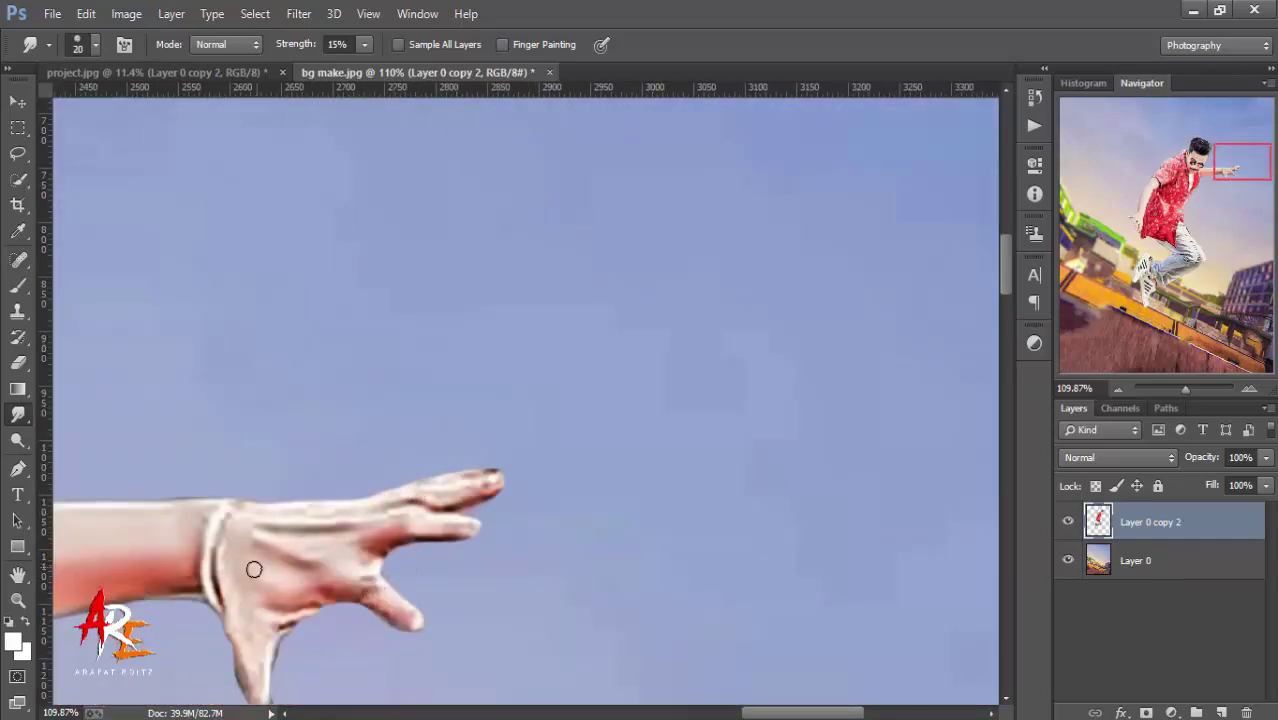
scroll(288, 623, down, 1)
scroll(260, 612, down, 2)
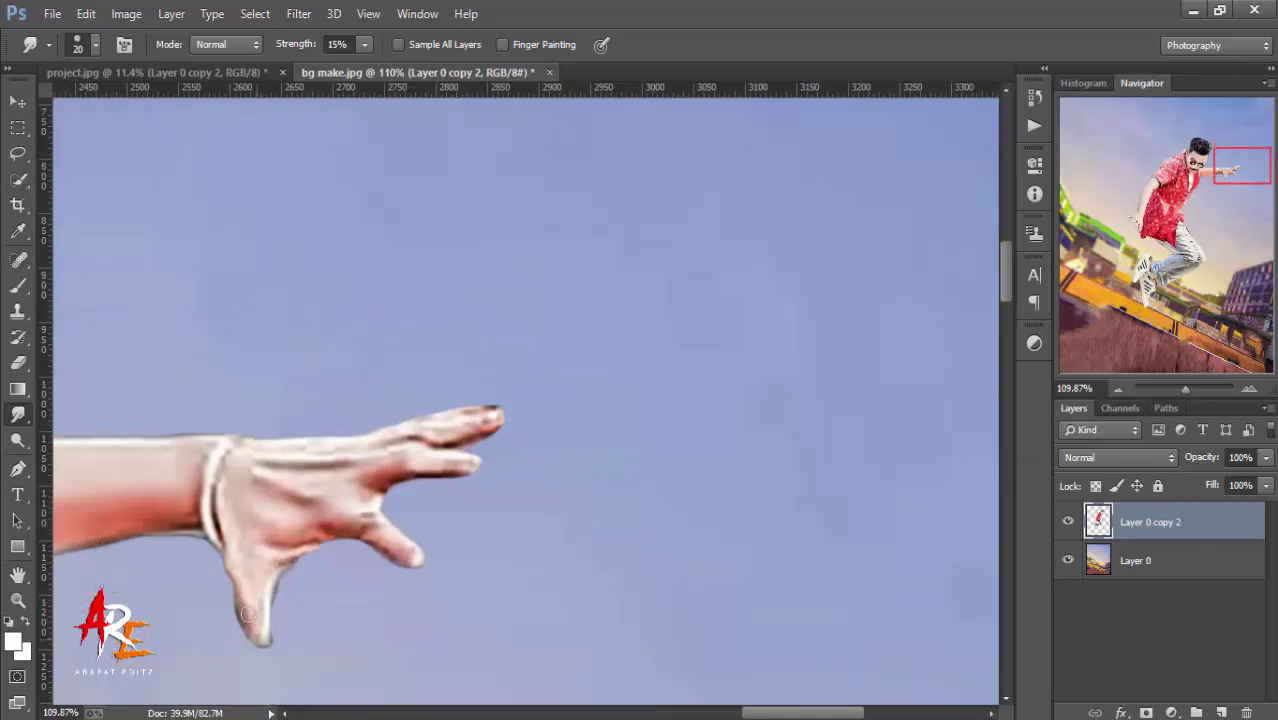
- Clean the outstretched hand's finger edges with a soft 13 px eraser, then fit the image on screen
click(17, 364)
right_click(314, 560)
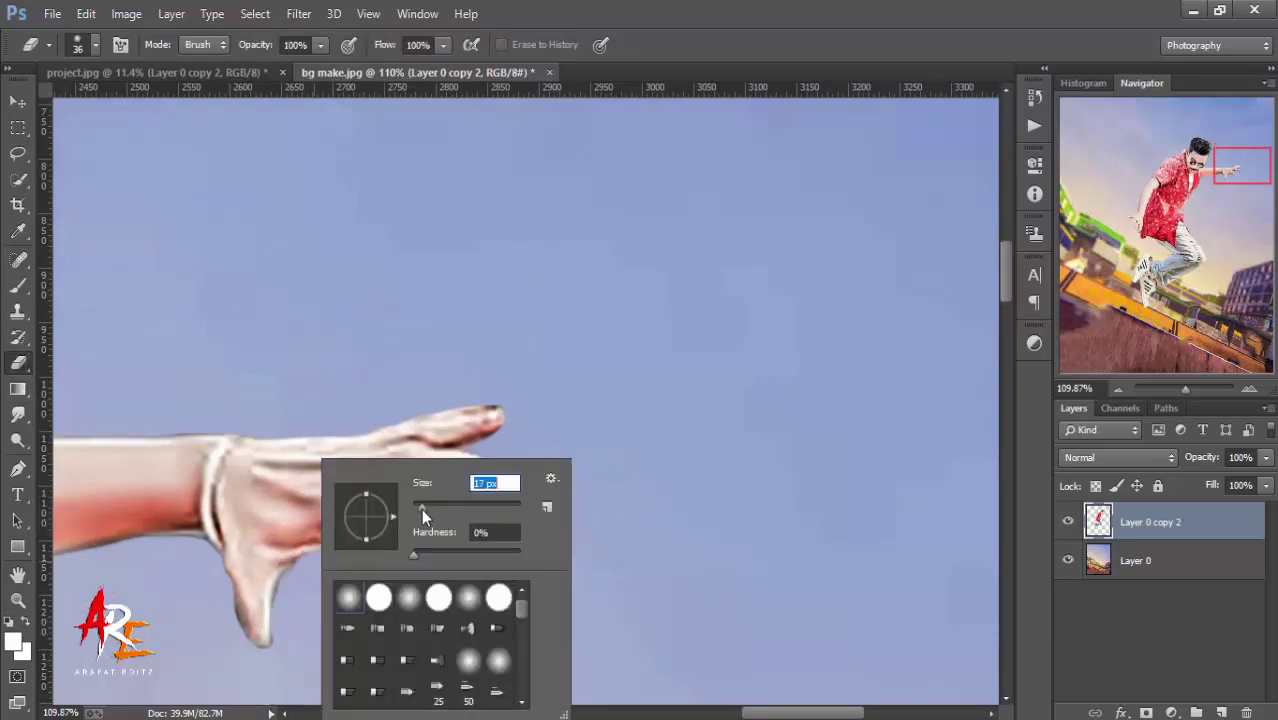
key(Return)
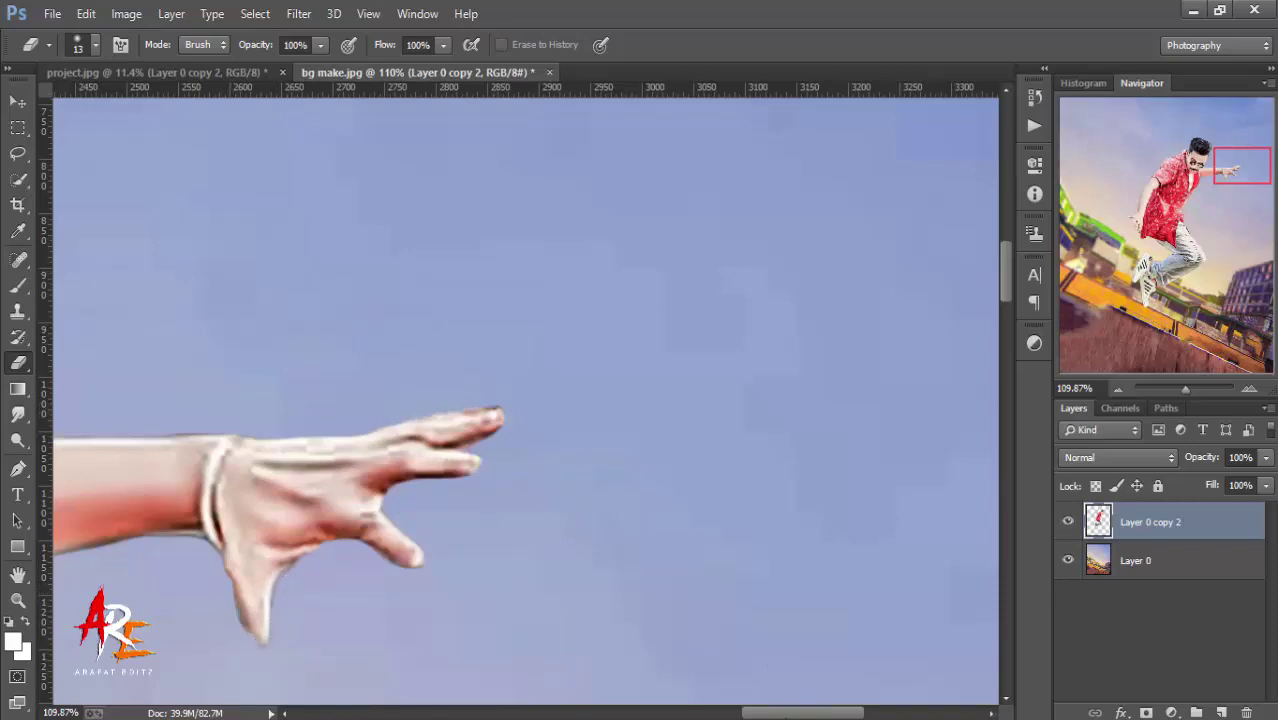
scroll(610, 500, left, 10)
scroll(587, 567, down, 5)
scroll(588, 570, down, 5)
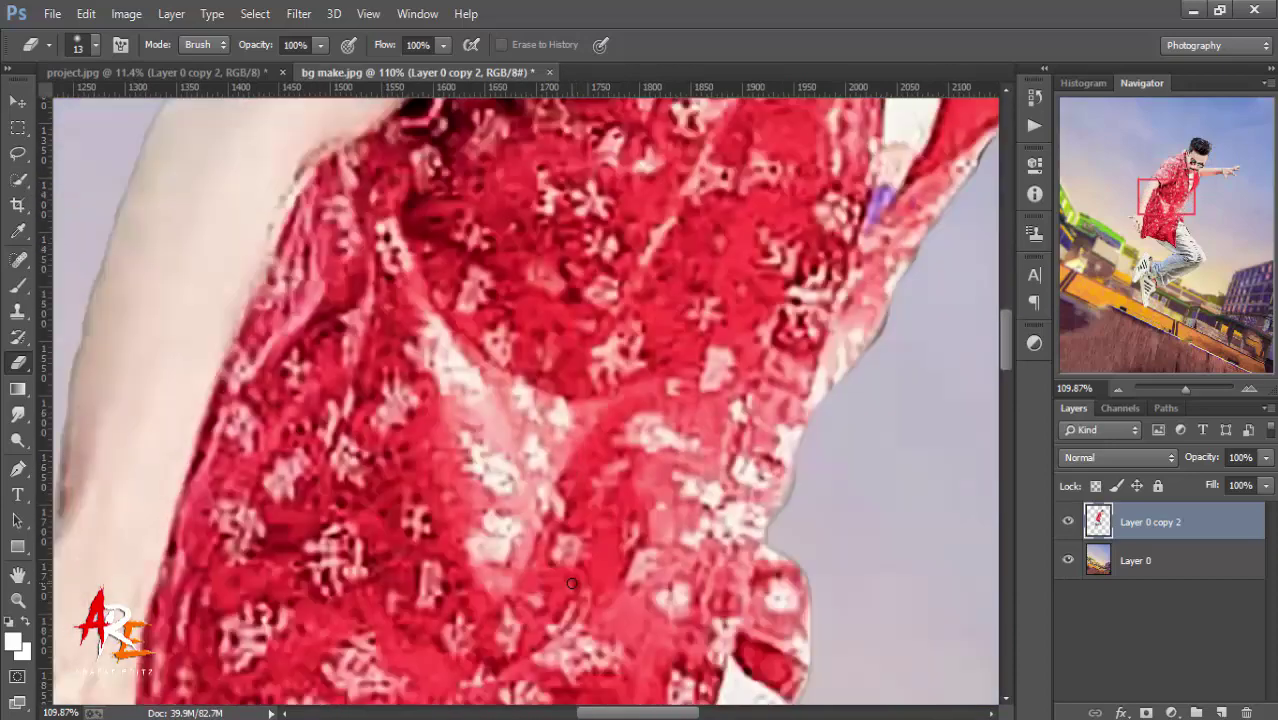
scroll(589, 573, down, 5)
scroll(590, 577, down, 5)
scroll(590, 578, down, 5)
scroll(590, 580, down, 5)
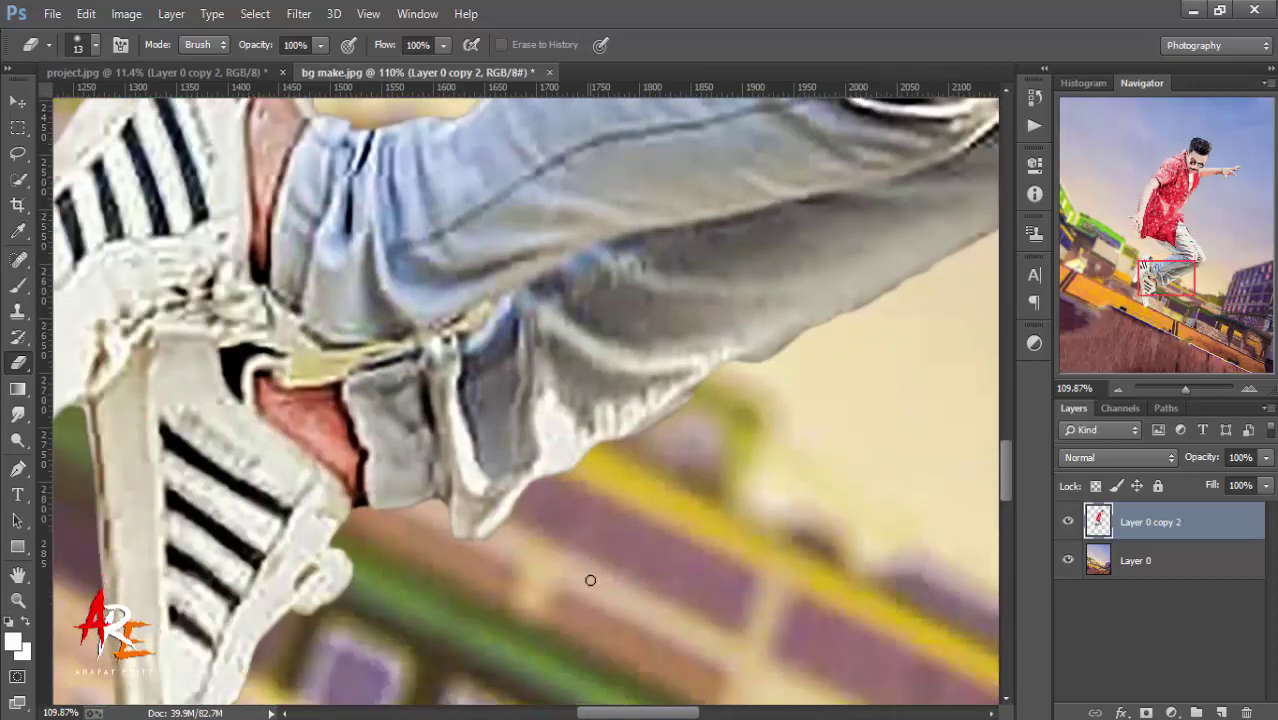
scroll(590, 580, down, 5)
click(28, 601)
right_click(151, 551)
click(152, 555)
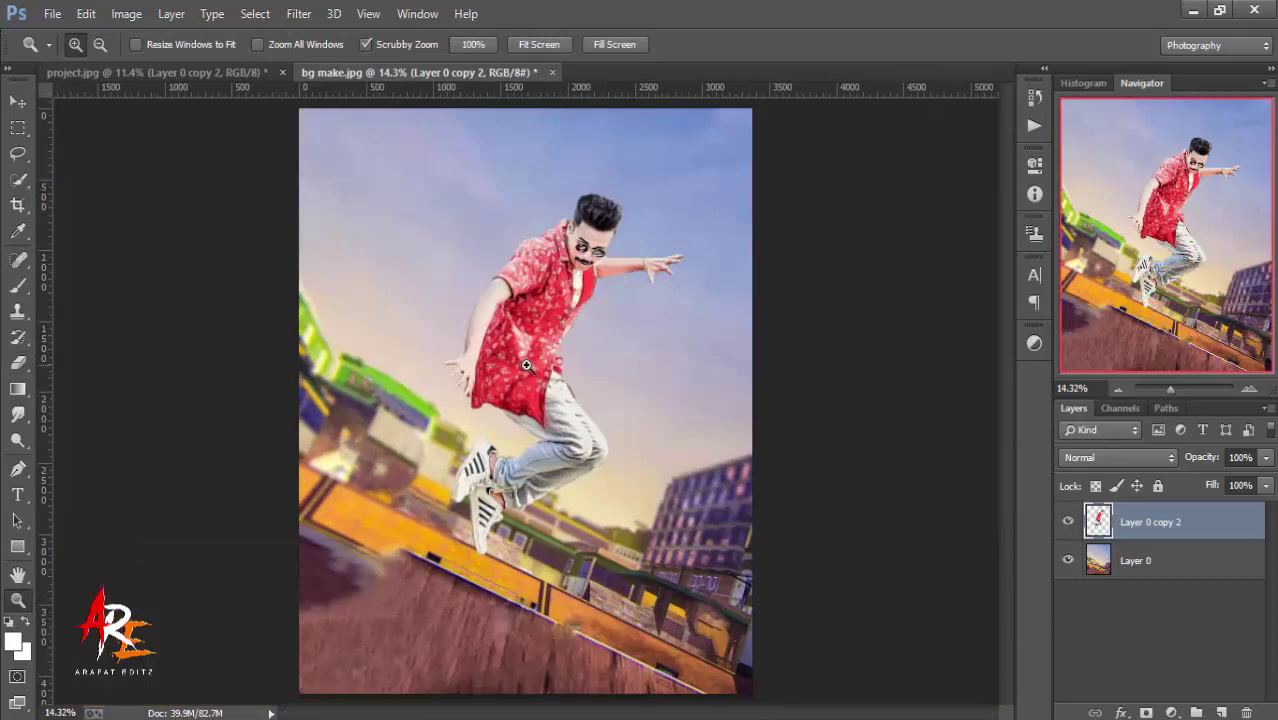
- Add a new empty layer and set the foreground colour to a strong orange
click(1226, 713)
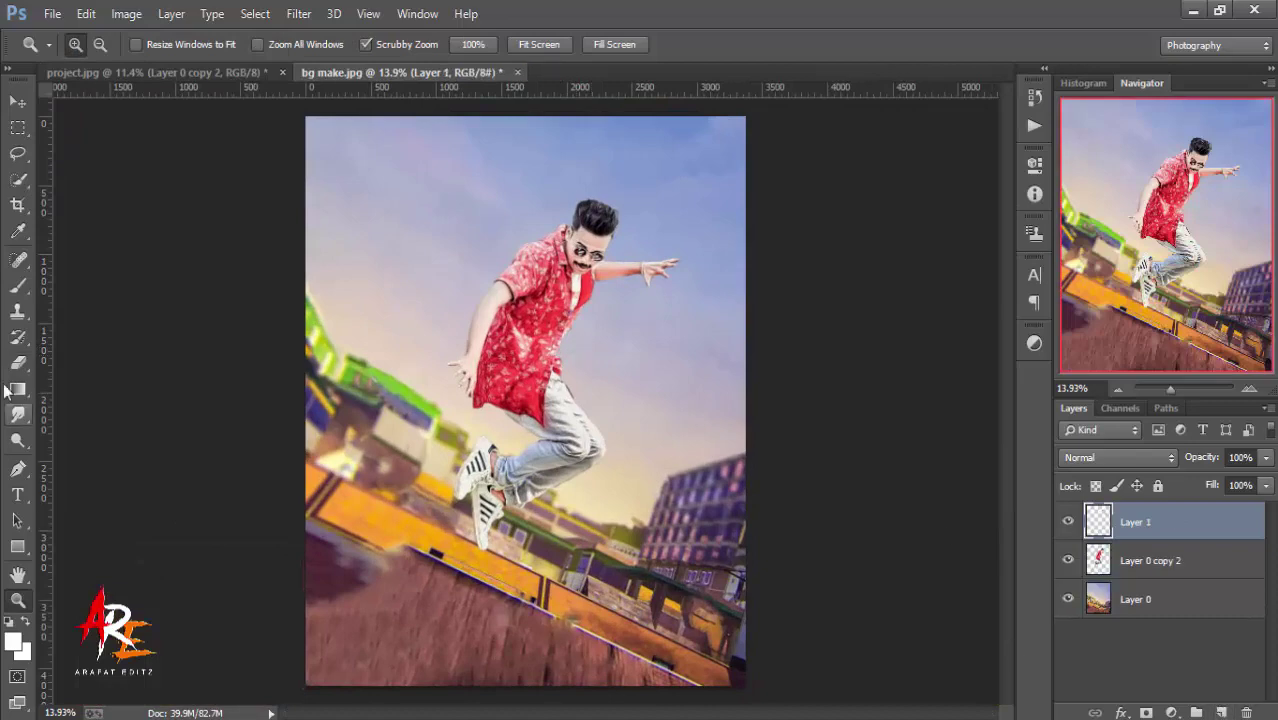
key(b)
click(15, 642)
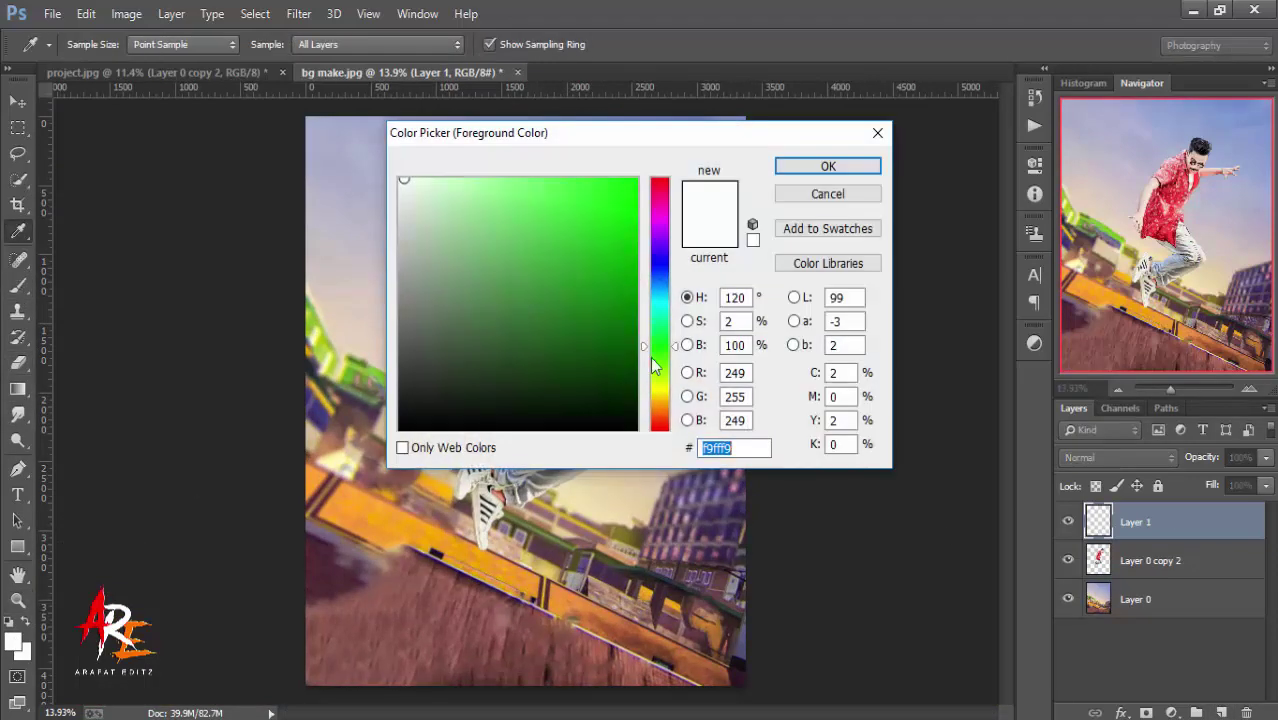
click(657, 399)
click(672, 404)
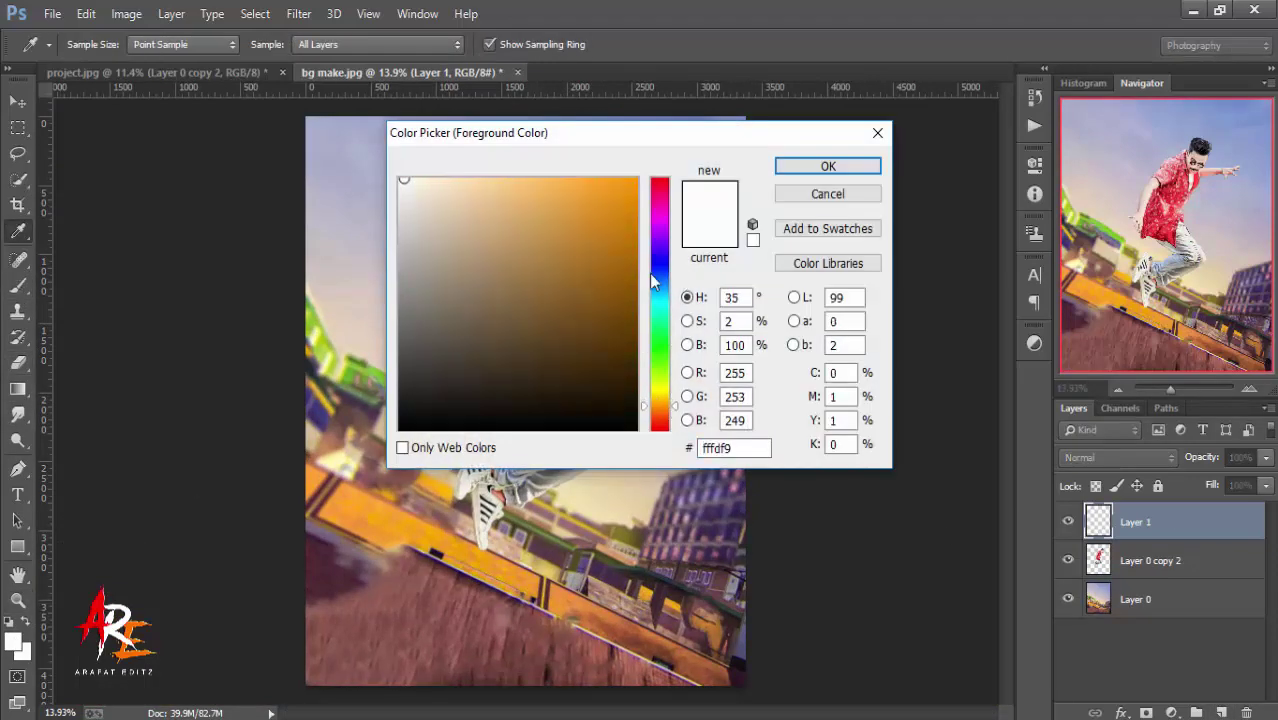
click(620, 181)
click(828, 166)
- Paint a large 402 px orange spot near the legs and set the layer to Screen blending
key(b)
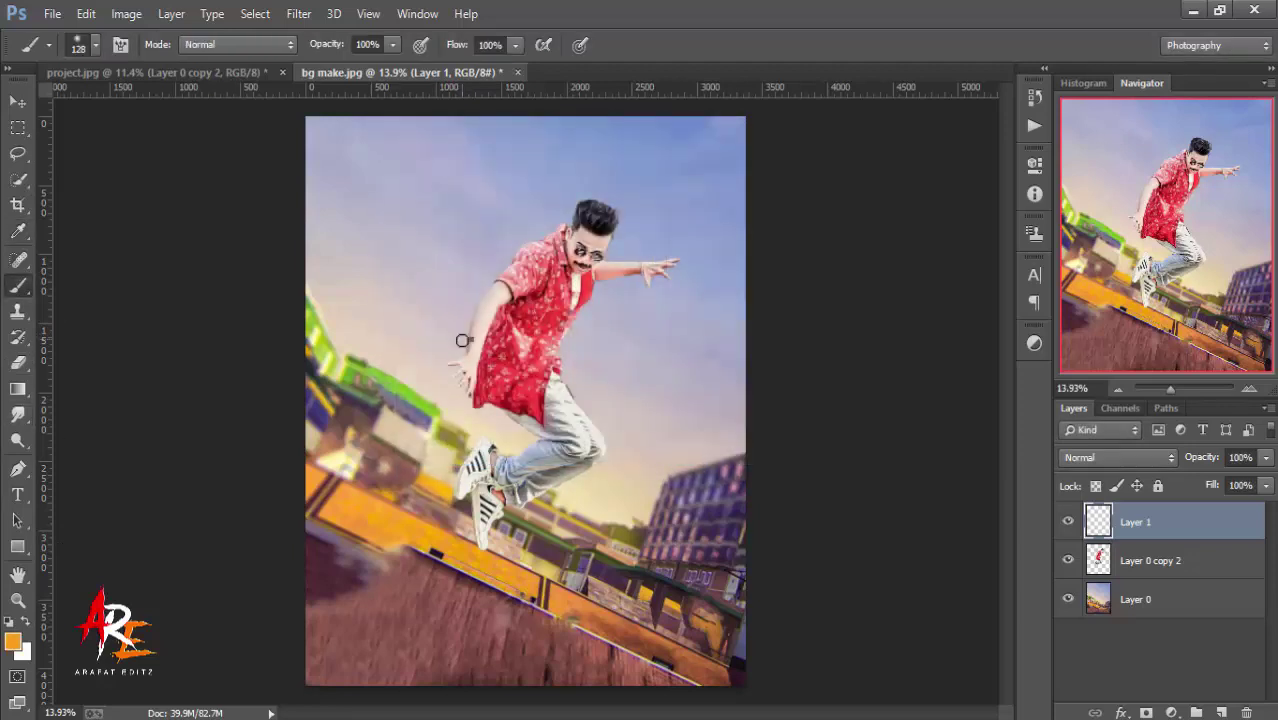
right_click(463, 341)
drag(651, 391, 690, 391)
click(440, 437)
click(1117, 457)
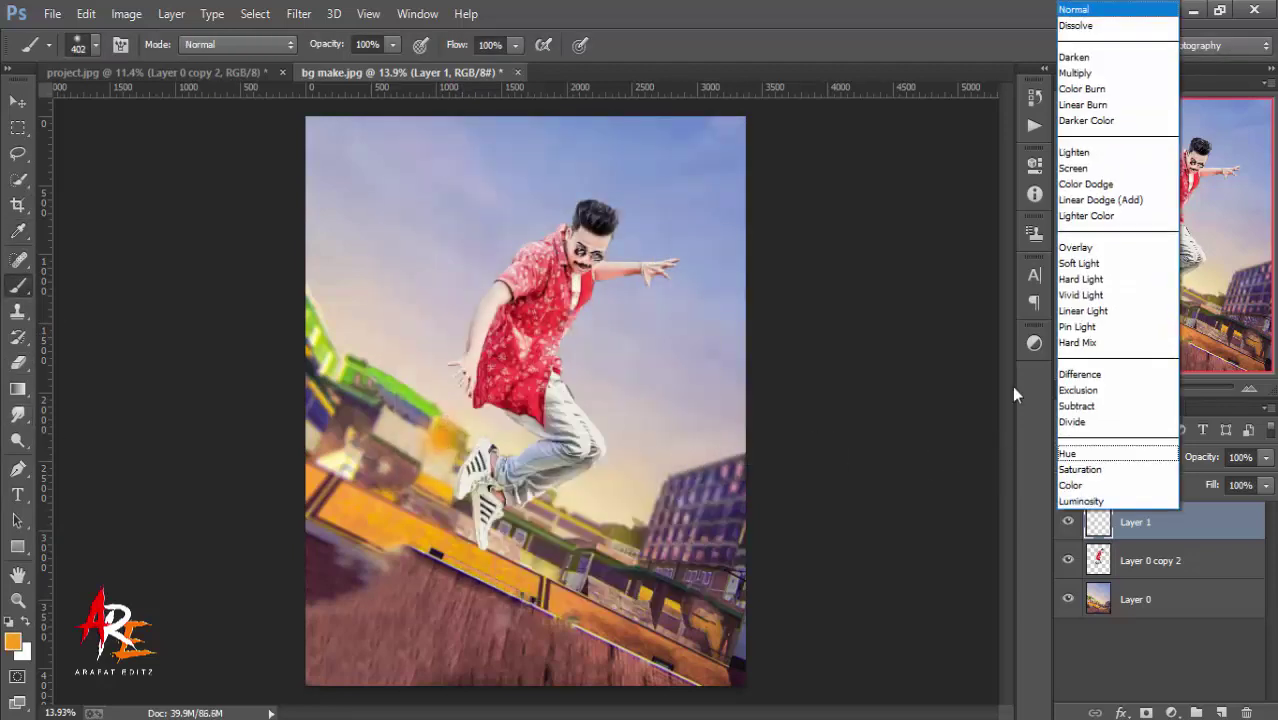
click(1075, 168)
- Enlarge the orange glow to about 300%, shift it right and down, and lower opacity to 56%
click(22, 104)
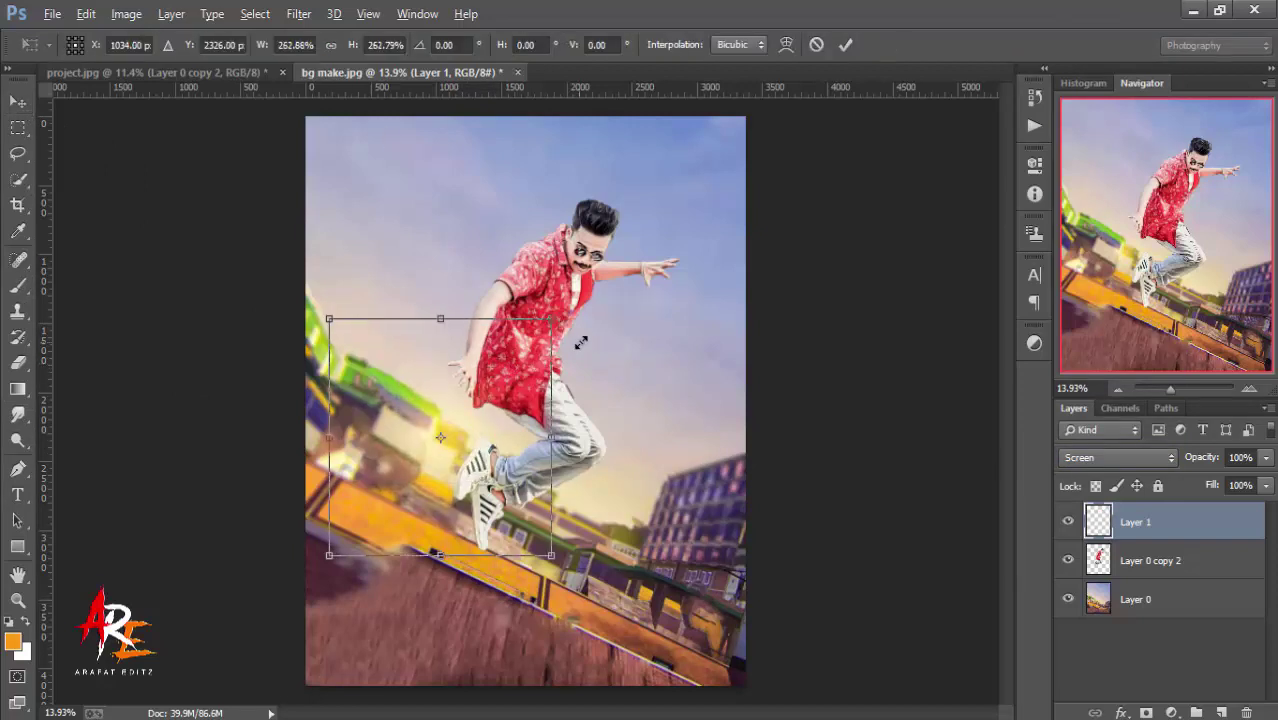
drag(486, 395, 582, 296)
drag(545, 371, 548, 402)
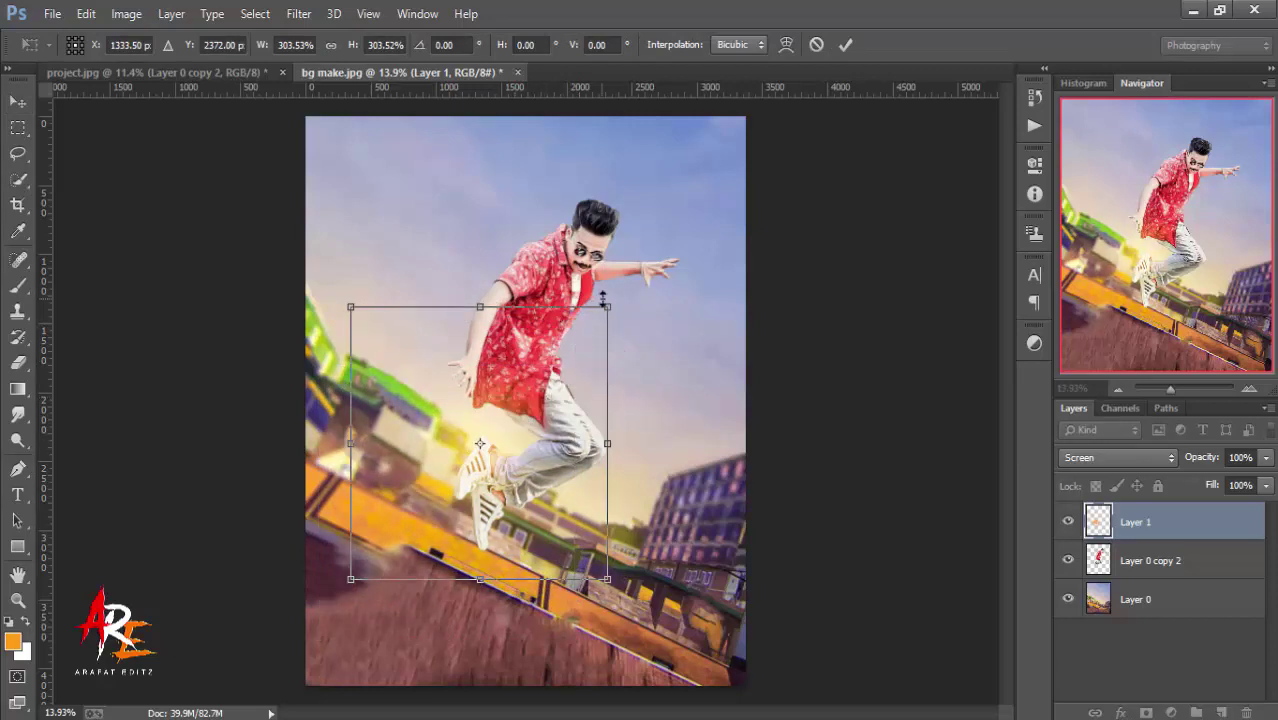
drag(607, 307, 622, 292)
drag(1210, 462, 1167, 464)
click(846, 44)
click(18, 600)
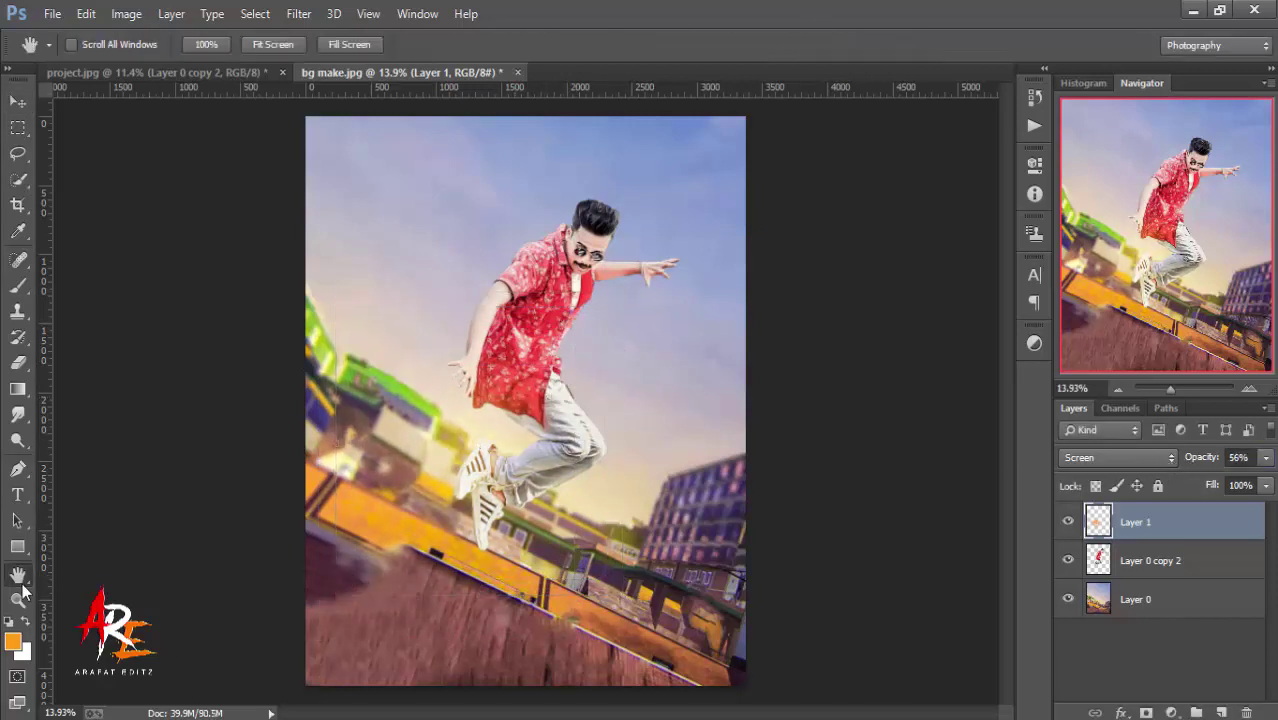
mouse_move(523, 259)
mouse_down()
mouse_move(645, 200)
mouse_move(850, 380)
mouse_up()
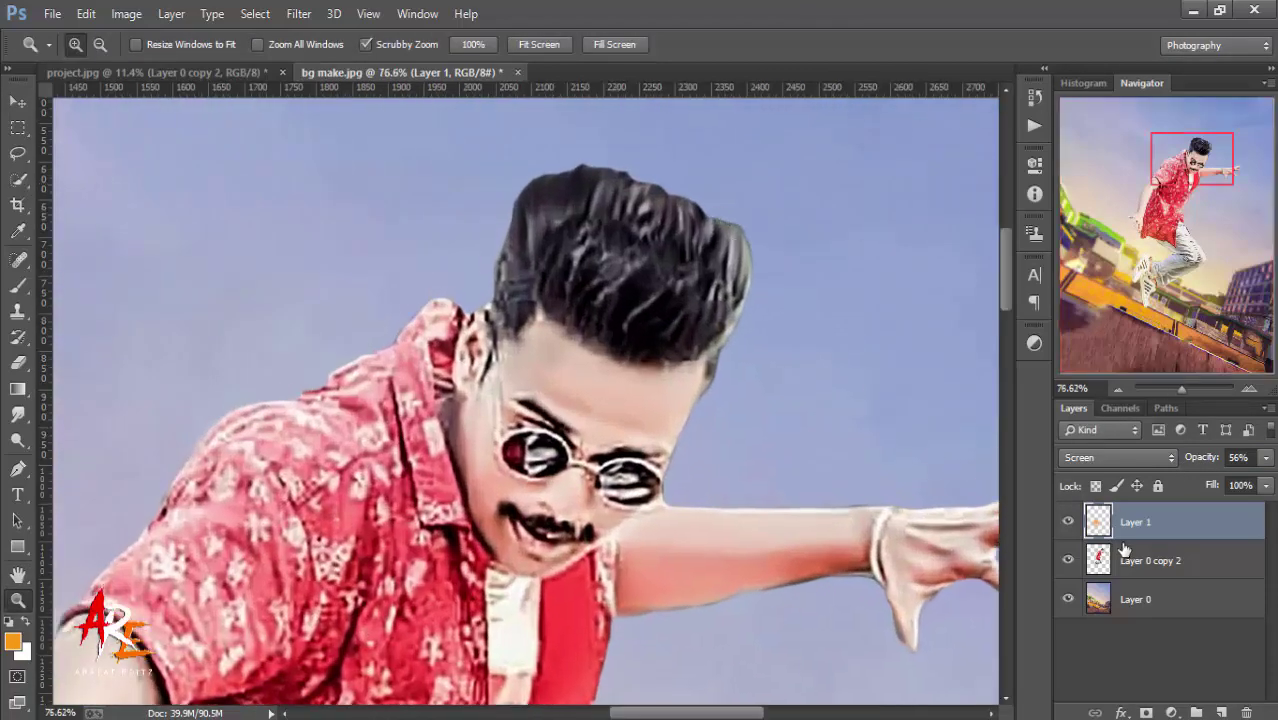
- Smudge the hair edges of Layer 0 copy 2 into the sky with a 50 px brush
click(1150, 560)
click(18, 413)
right_click(338, 296)
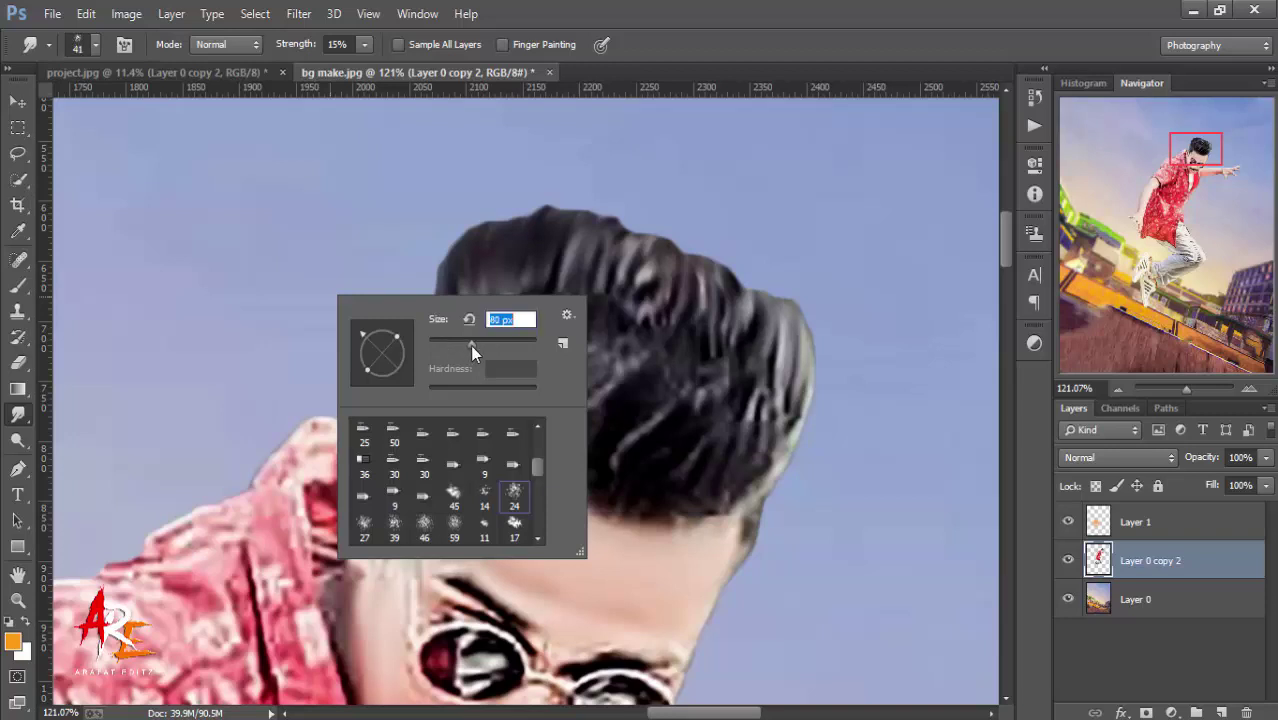
text(50)
key(Return)
text(61)
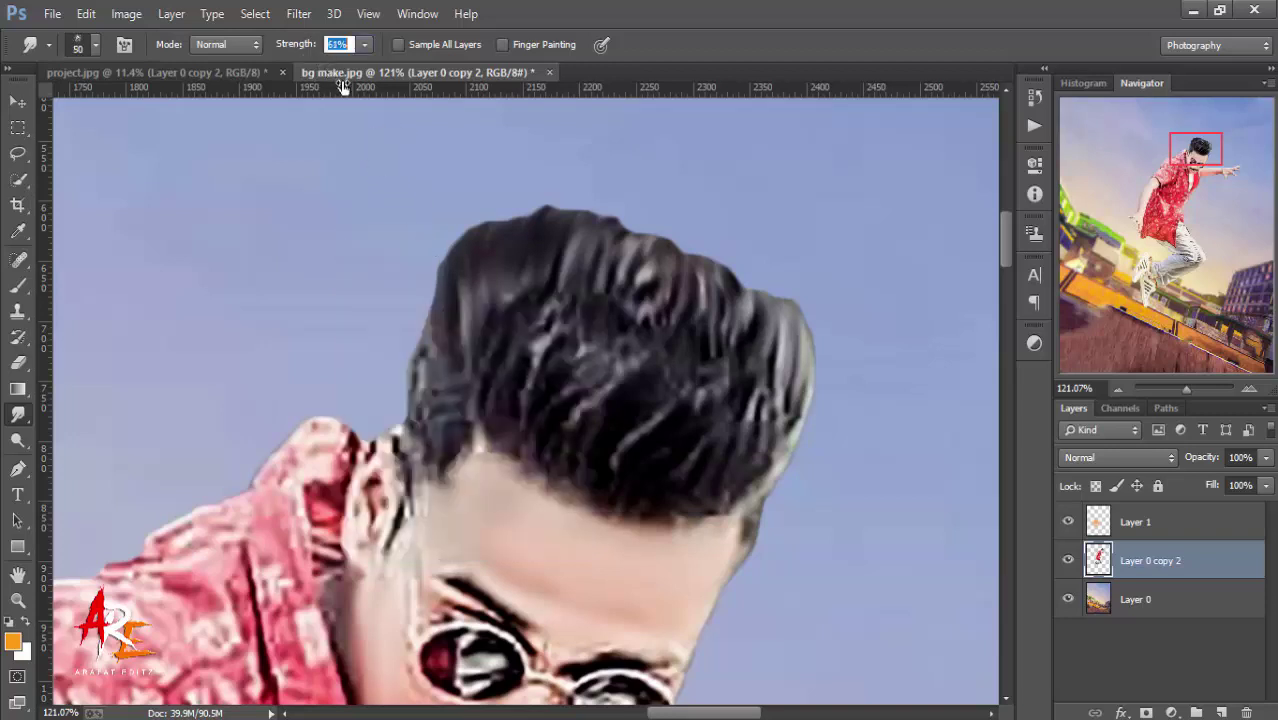
mouse_move(605, 277)
mouse_down()
mouse_move(528, 200)
mouse_move(590, 185)
mouse_up()
drag(459, 265, 480, 200)
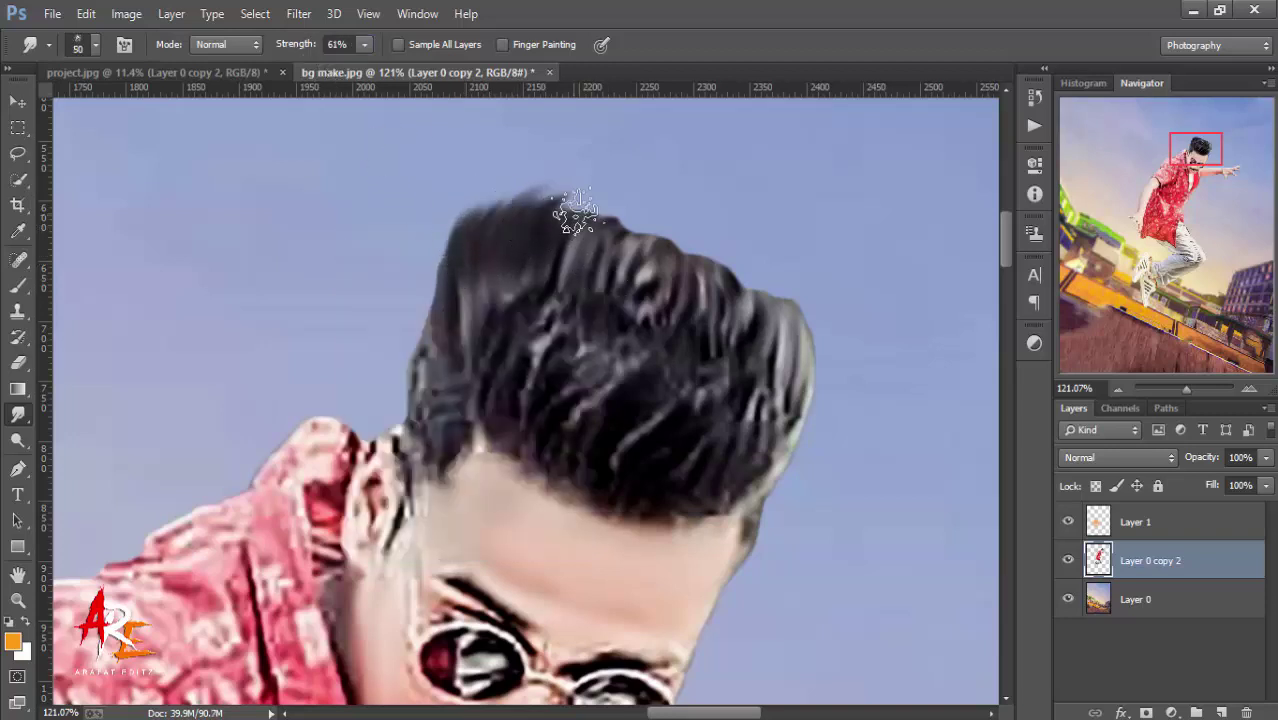
mouse_move(575, 210)
mouse_down()
mouse_move(608, 214)
mouse_move(633, 243)
mouse_move(676, 234)
mouse_move(704, 262)
mouse_move(742, 234)
mouse_move(708, 262)
mouse_move(665, 245)
mouse_move(716, 218)
mouse_move(765, 314)
mouse_move(824, 305)
mouse_move(844, 348)
mouse_move(770, 251)
mouse_move(656, 228)
mouse_move(668, 198)
mouse_up()
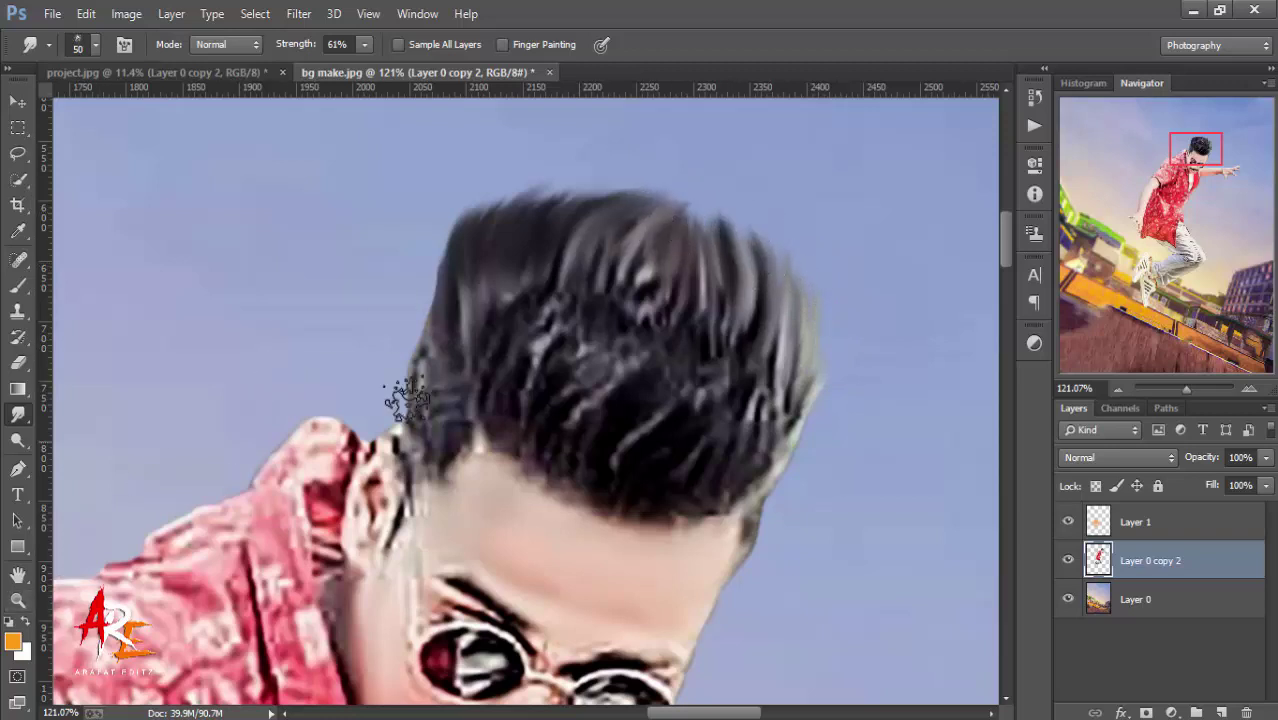
- Reduce the smudge brush to 24 px and fit the whole image on screen
right_click(476, 357)
click(407, 333)
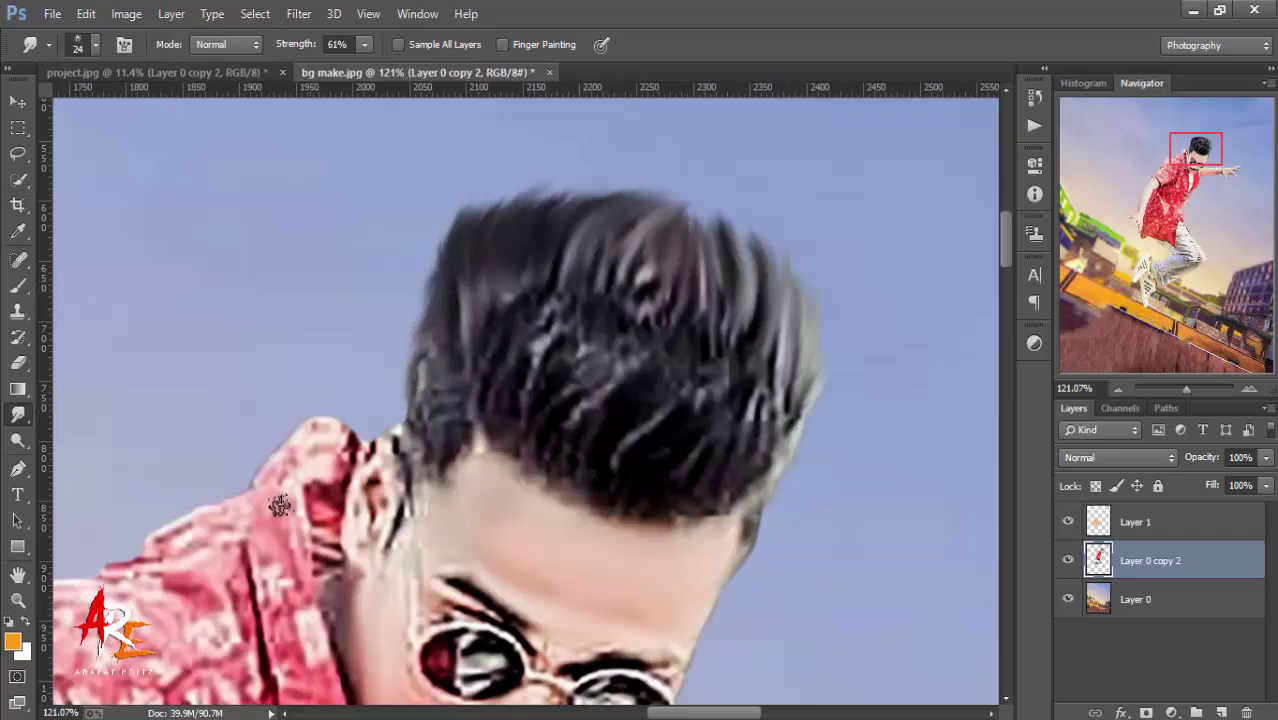
click(17, 600)
right_click(218, 492)
click(226, 508)
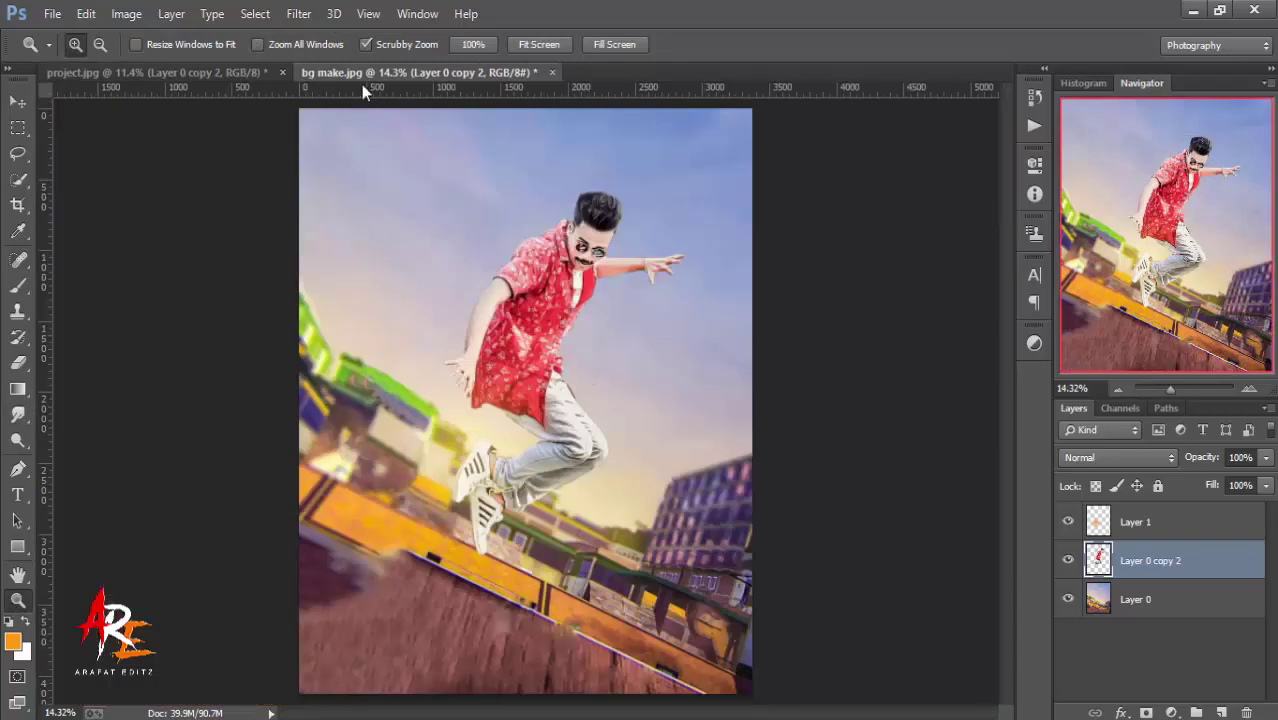
click(298, 13)
- Set the man's Reds saturation to +12 in the Camera Raw Filter and apply it
click(335, 126)
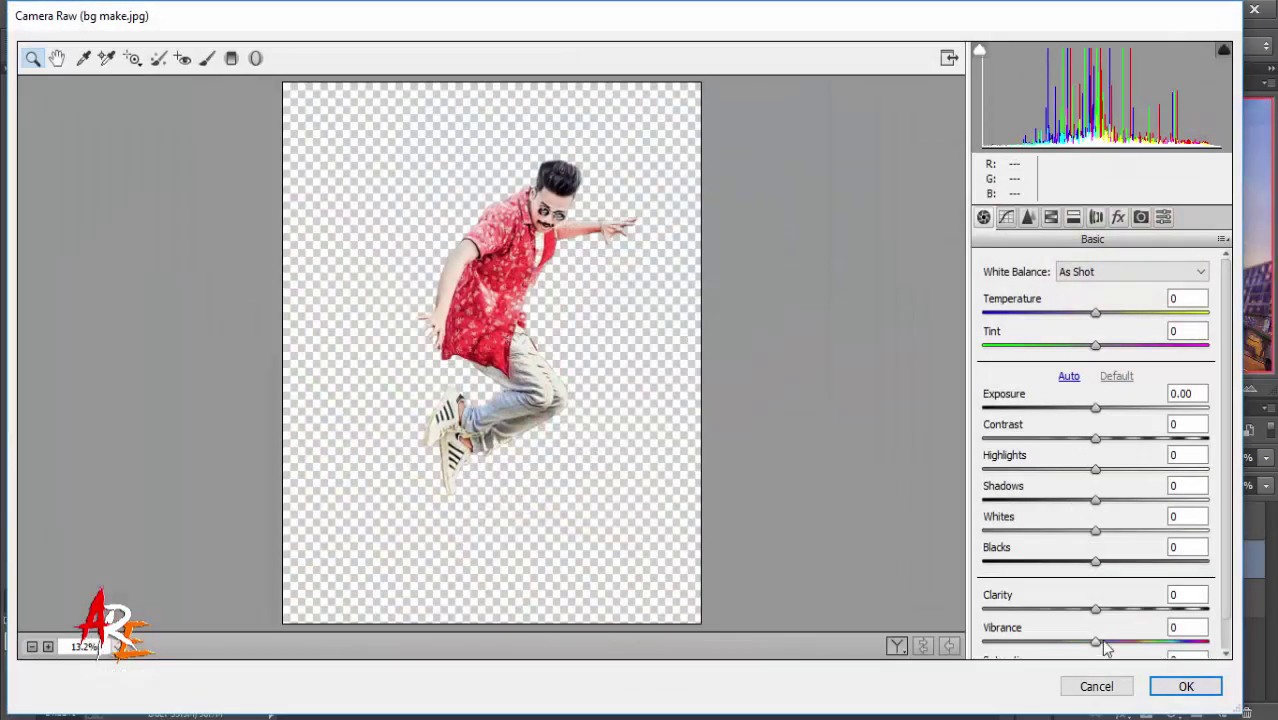
click(1050, 217)
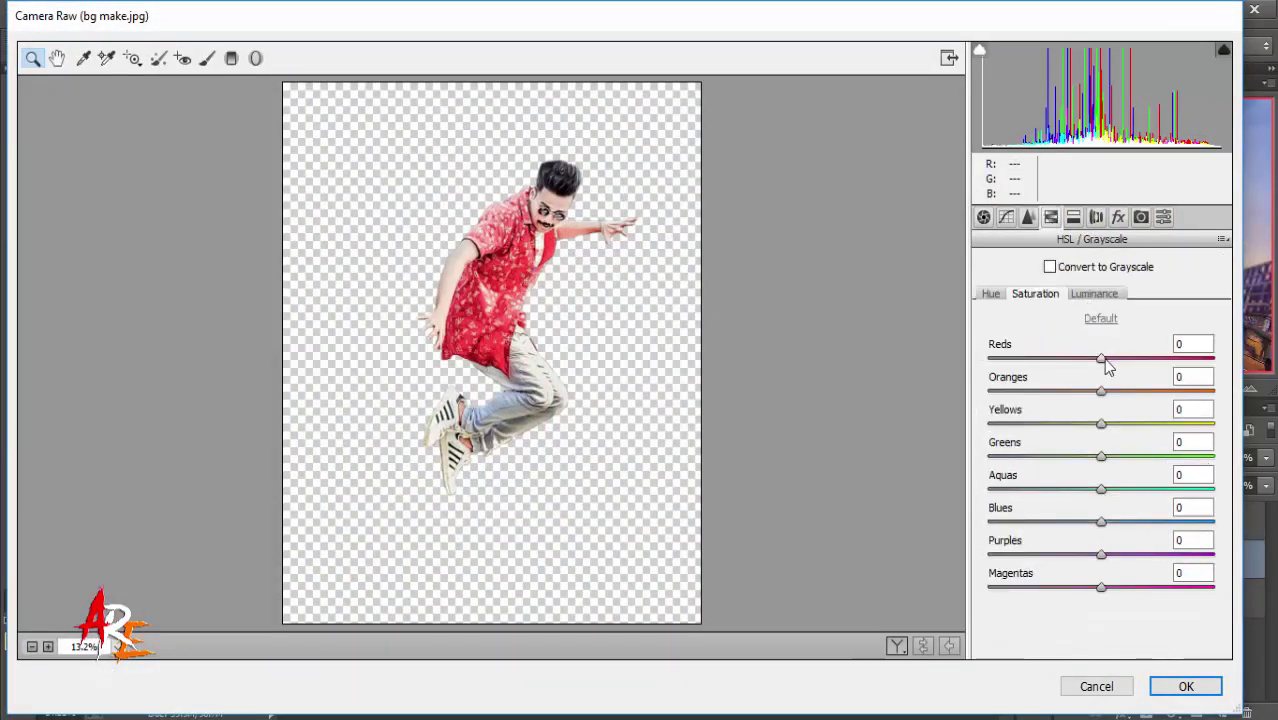
drag(1105, 361, 1123, 359)
click(1185, 686)
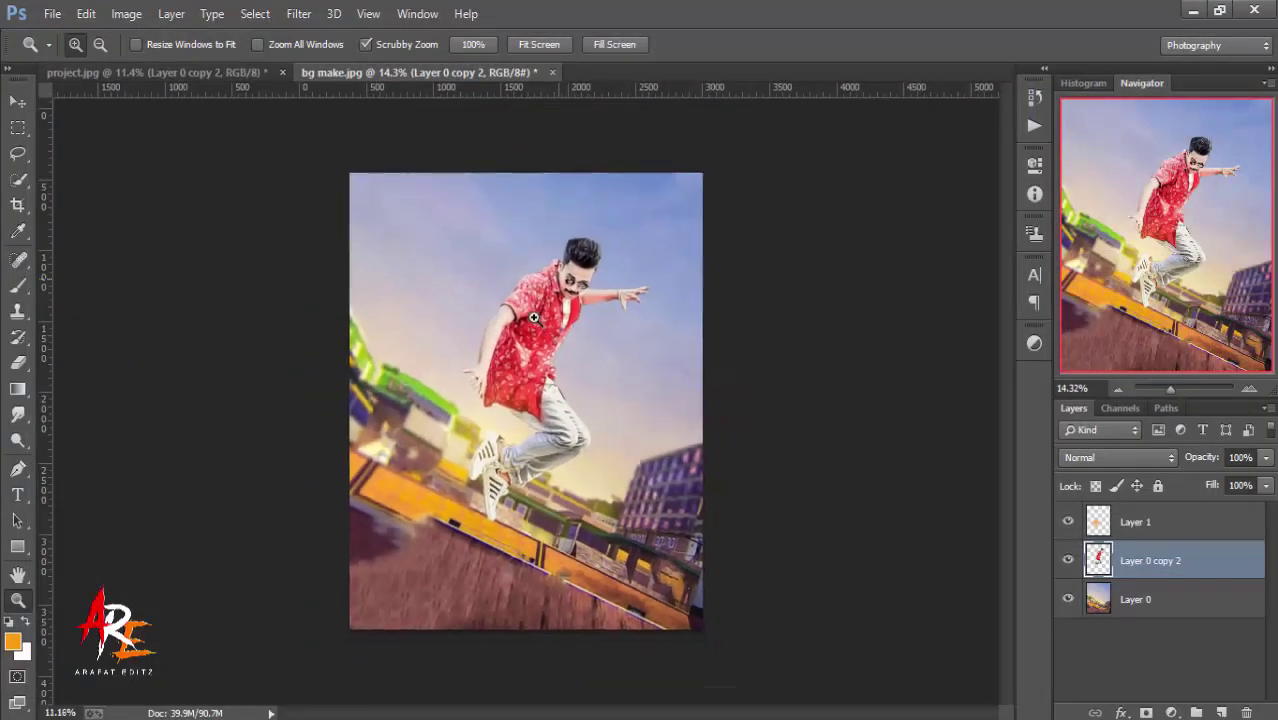
- Place the skate image into the scene and position it down and to the left
click(52, 13)
click(153, 298)
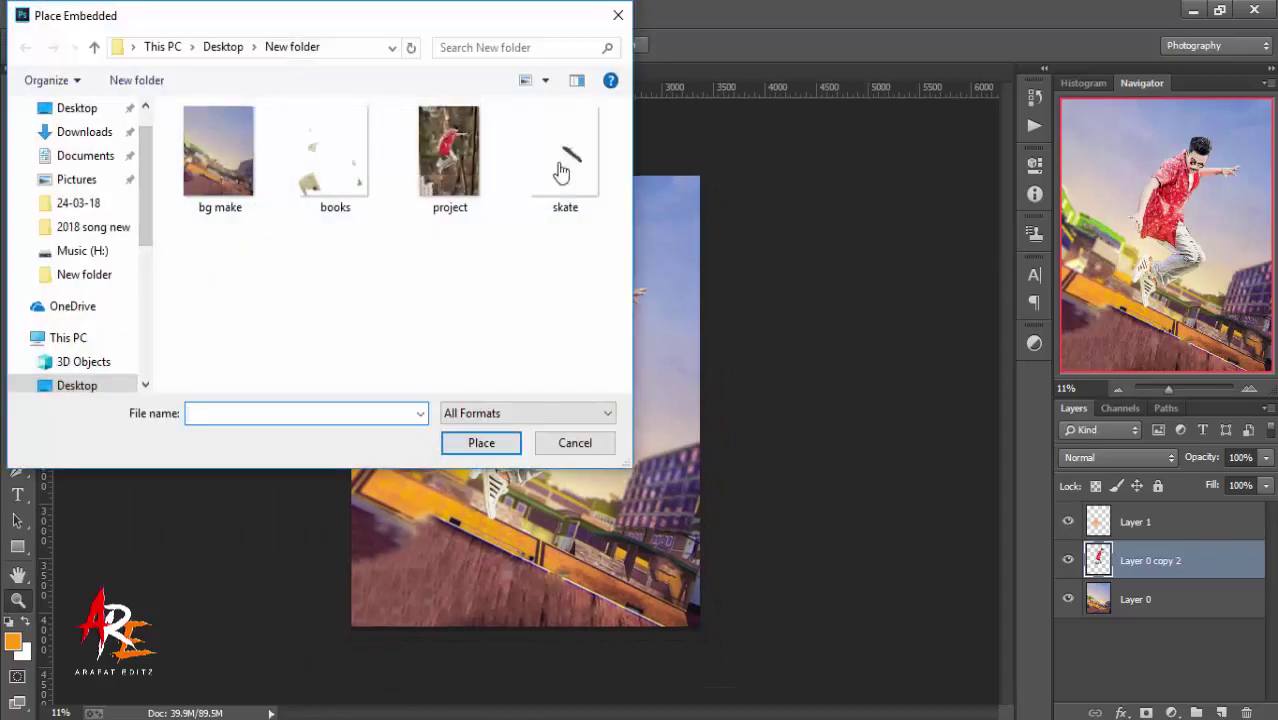
double_click(562, 150)
drag(595, 387, 476, 483)
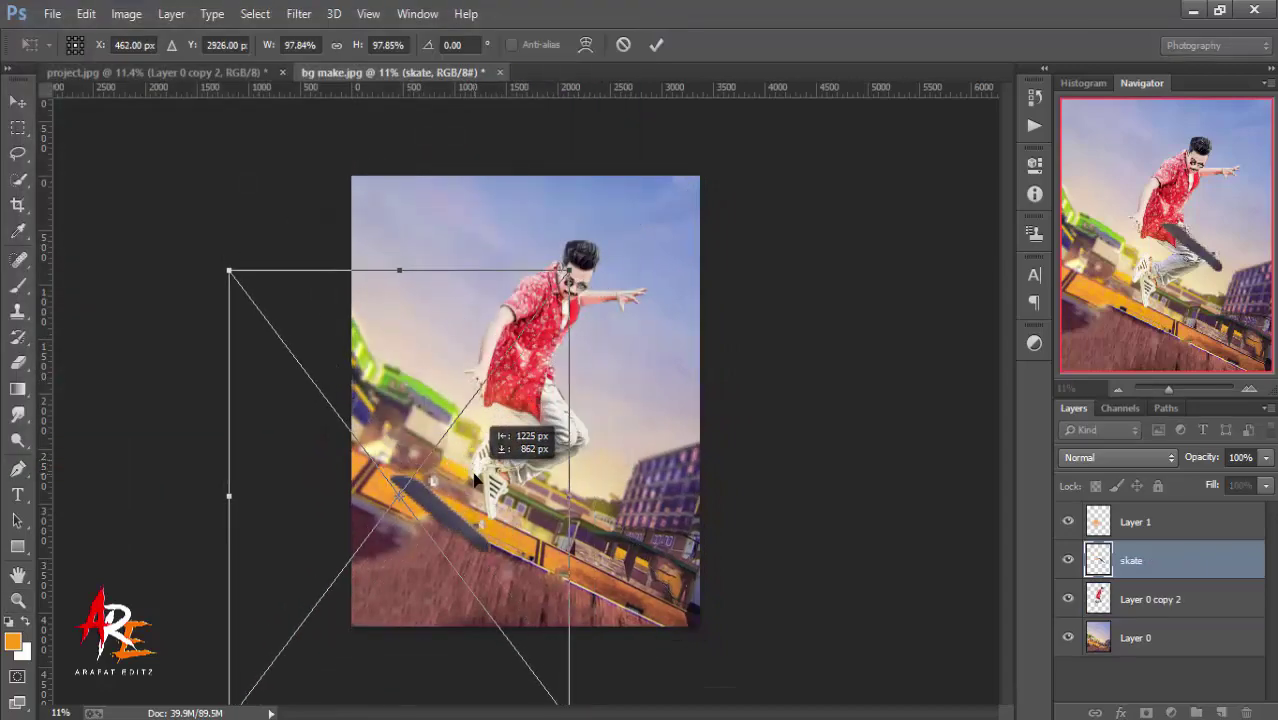
click(656, 44)
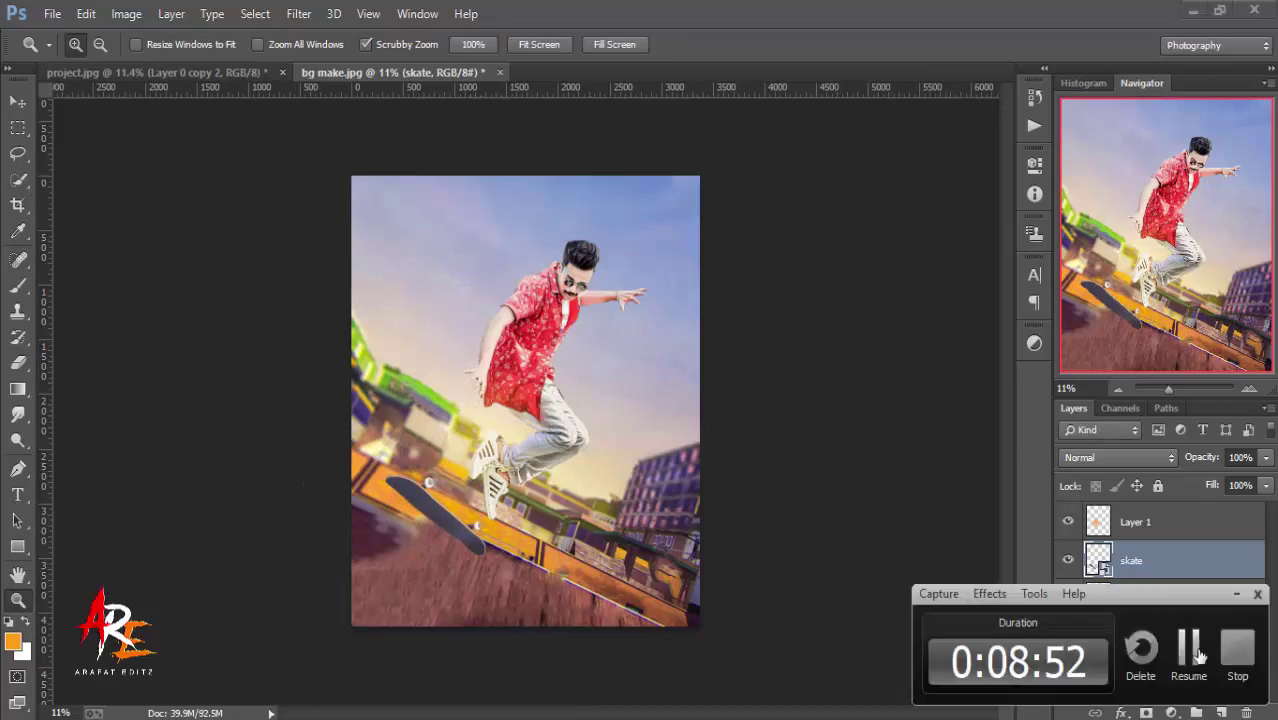
- Move the jumping man up slightly and shrink him to about 98%
ctrl+click(568, 427)
click(17, 101)
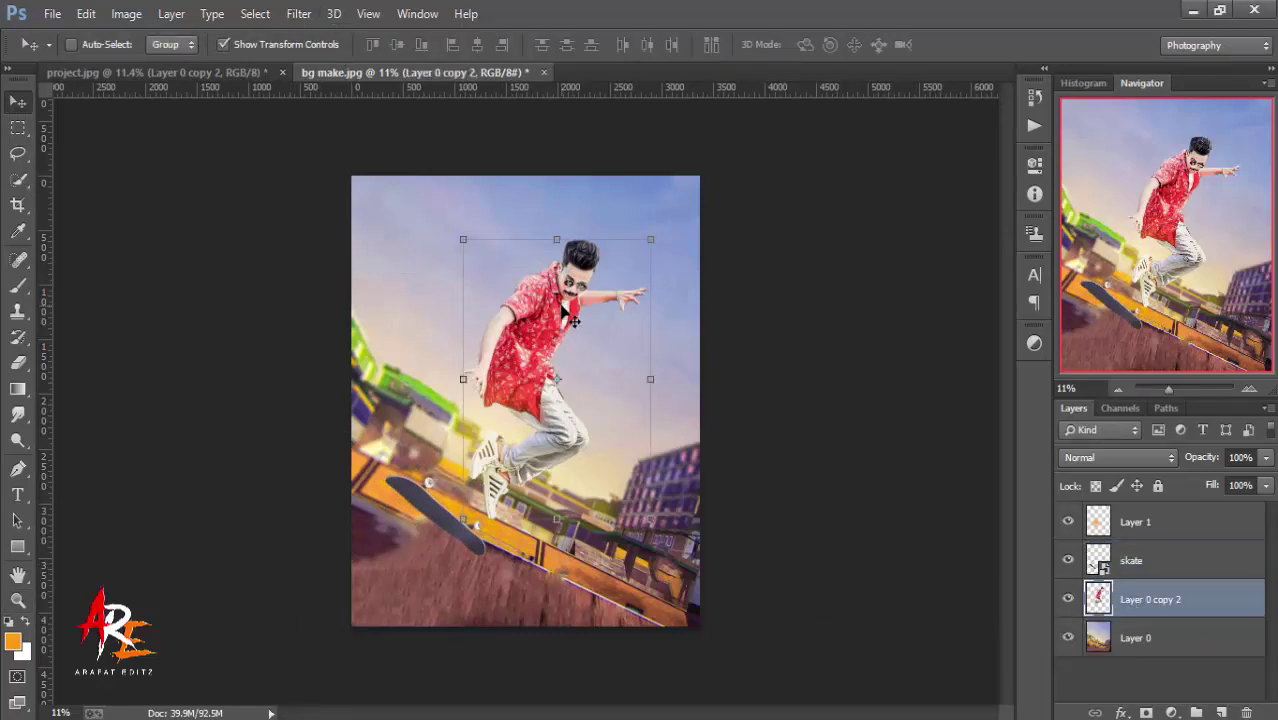
drag(565, 311, 578, 270)
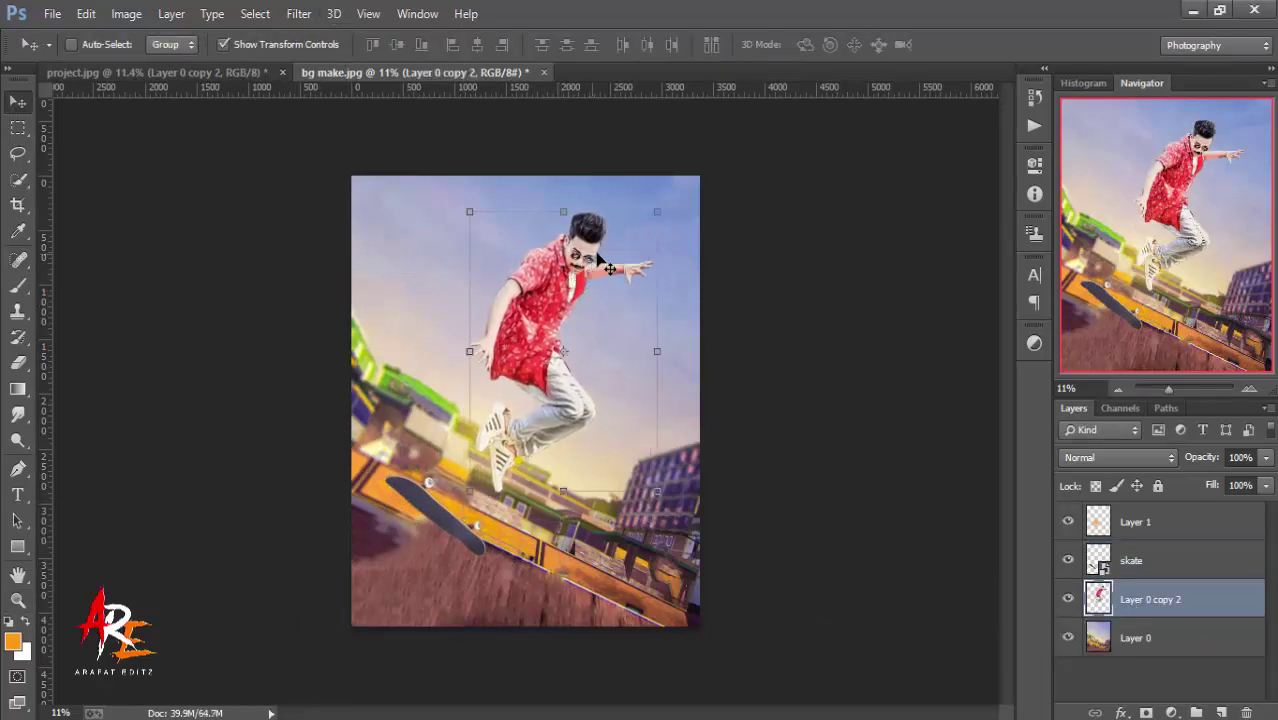
drag(656, 212, 653, 215)
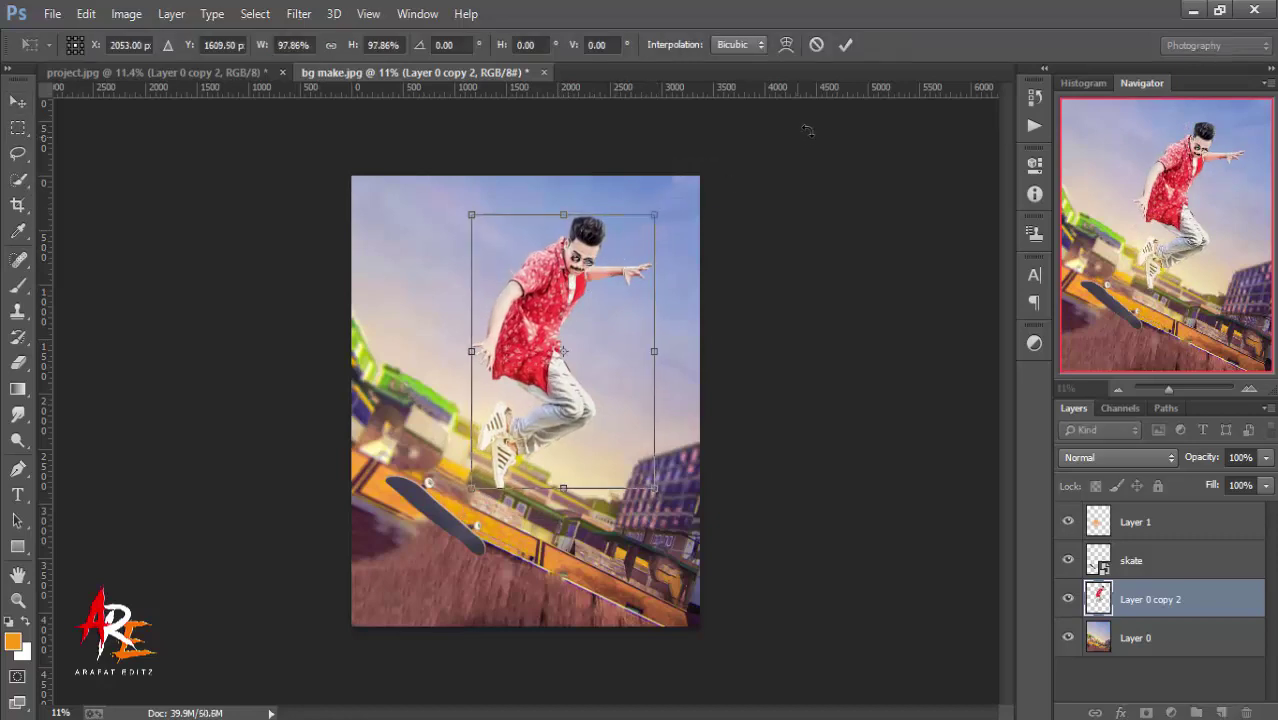
key(Return)
- Rasterize the skate layer and nudge the skateboard up and left into place
right_click(1140, 564)
click(772, 298)
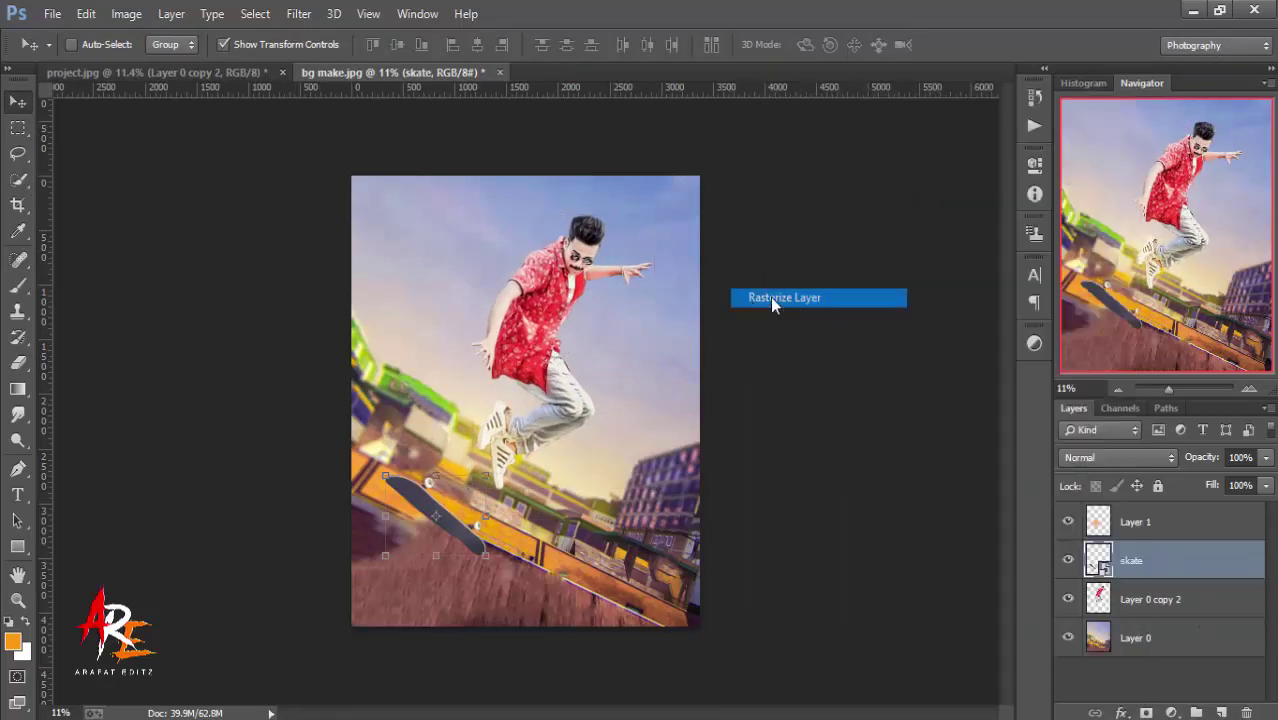
drag(462, 503, 452, 463)
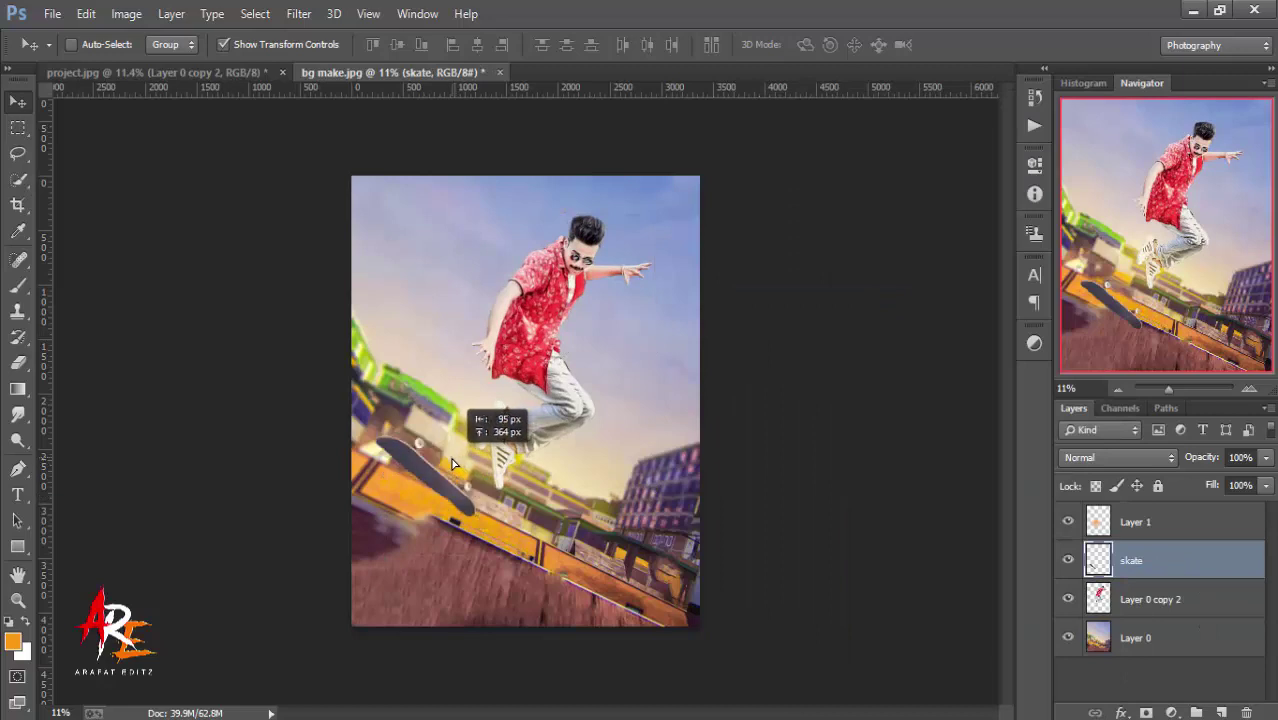
click(310, 51)
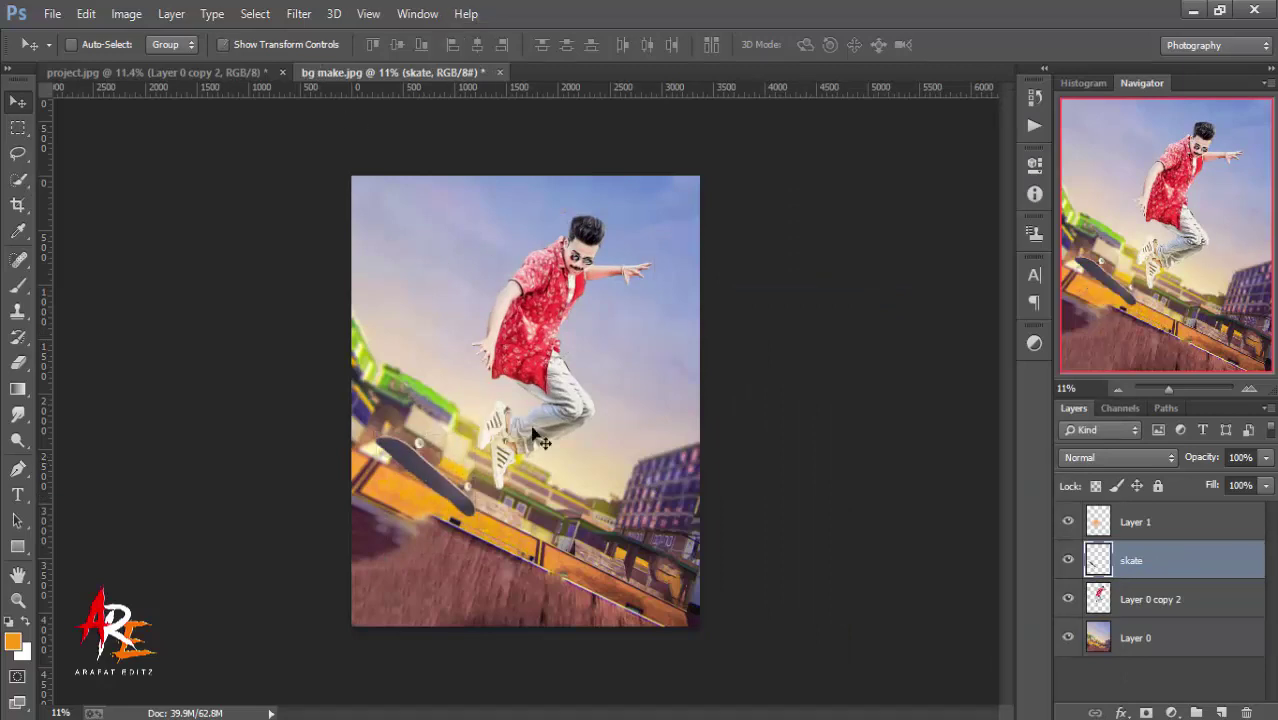
click(1129, 591)
click(1155, 558)
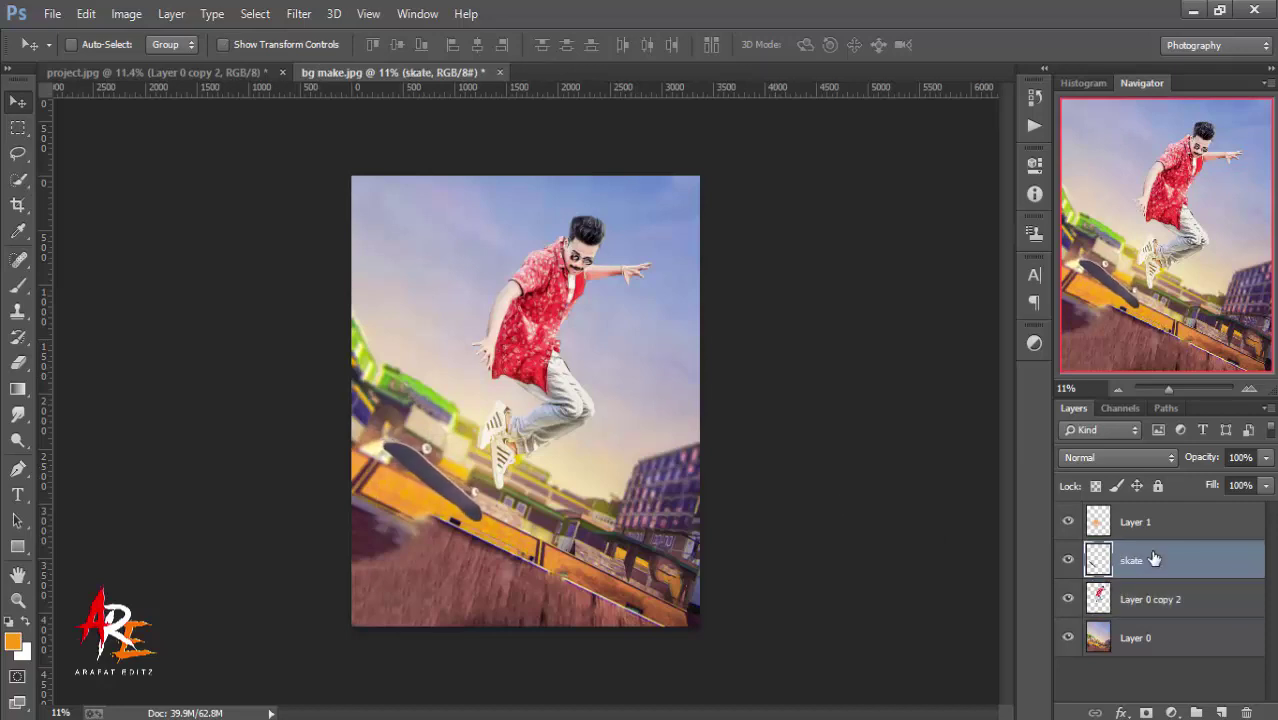
key(Down)
key(Down)
key(Down)
key(Down)
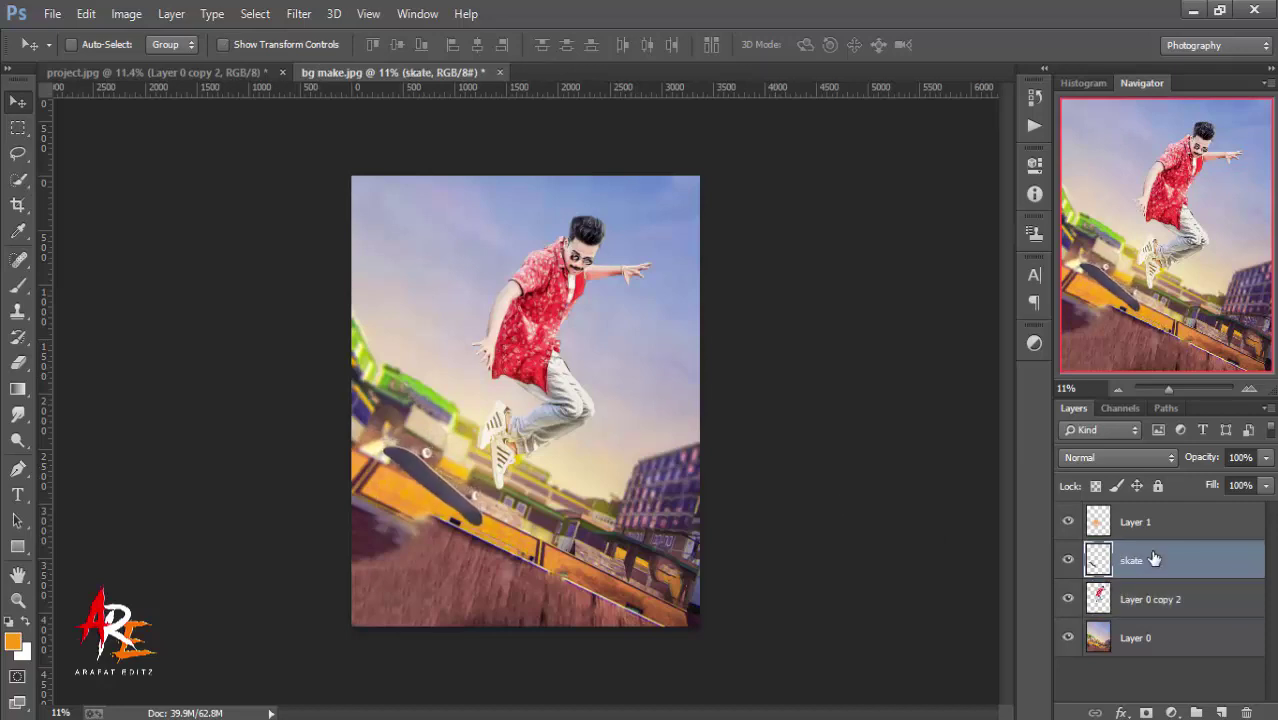
- Place the books image, then hide the Layer 1 glow, books and skate layers
click(50, 13)
click(90, 528)
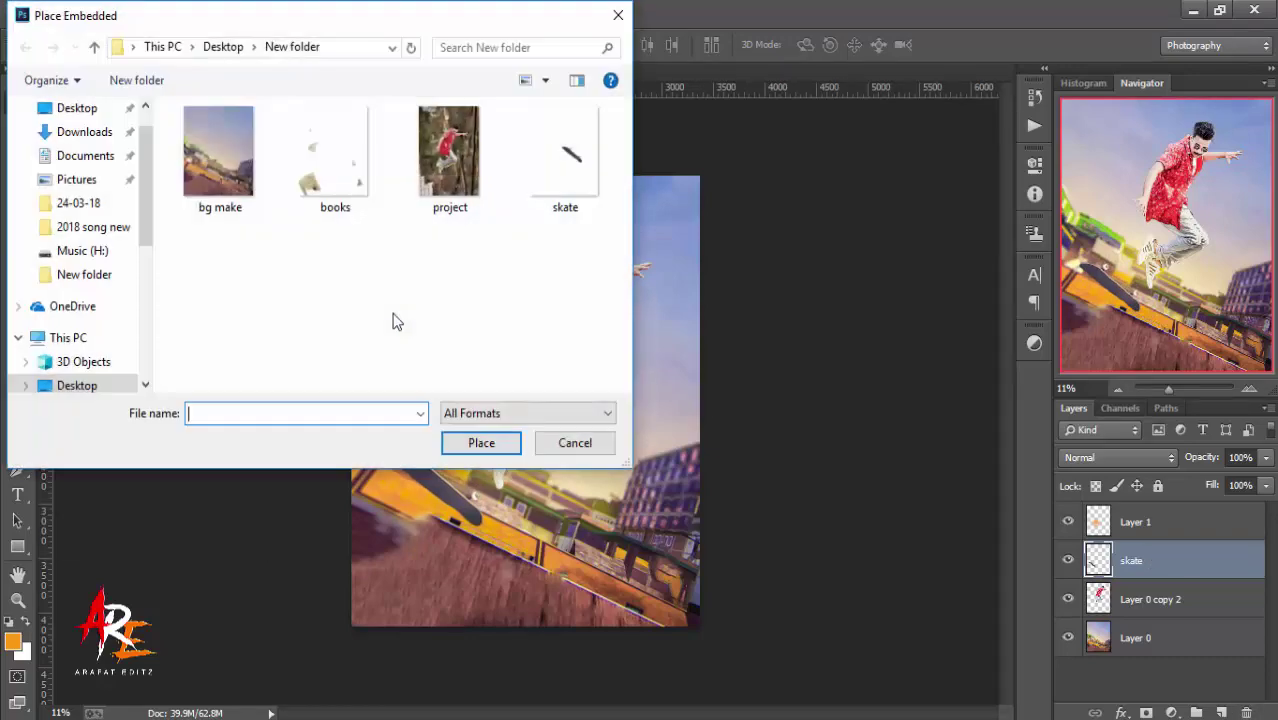
double_click(335, 157)
click(656, 44)
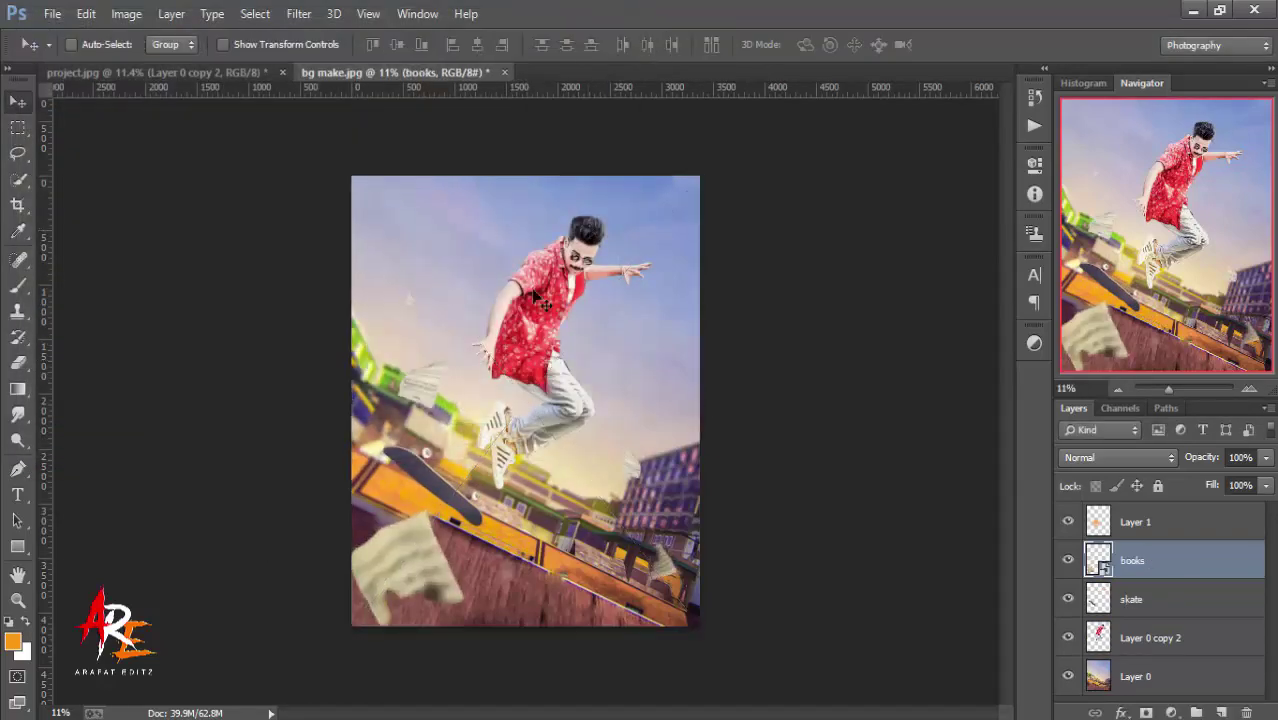
click(1068, 560)
click(1068, 521)
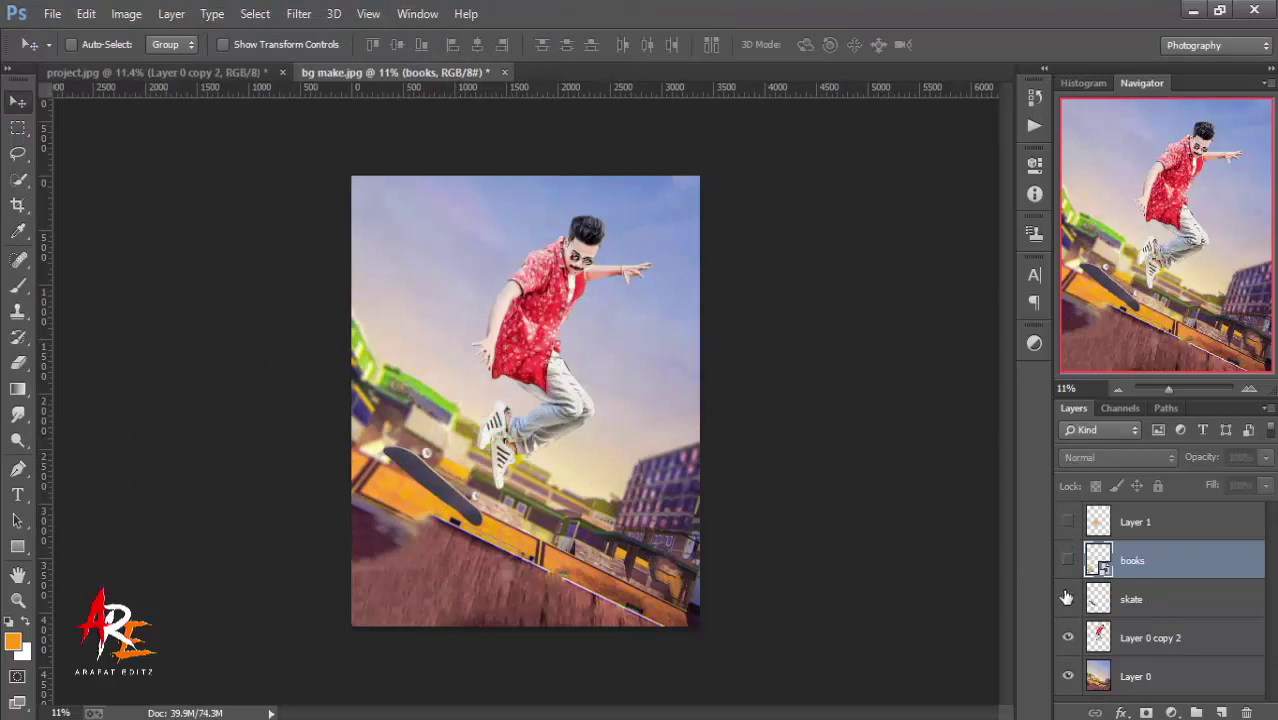
click(1068, 599)
click(1158, 677)
- Apply a 9 px Tilt-Shift blur to Layer 0 with a diagonal focus band across the rooftop
click(299, 13)
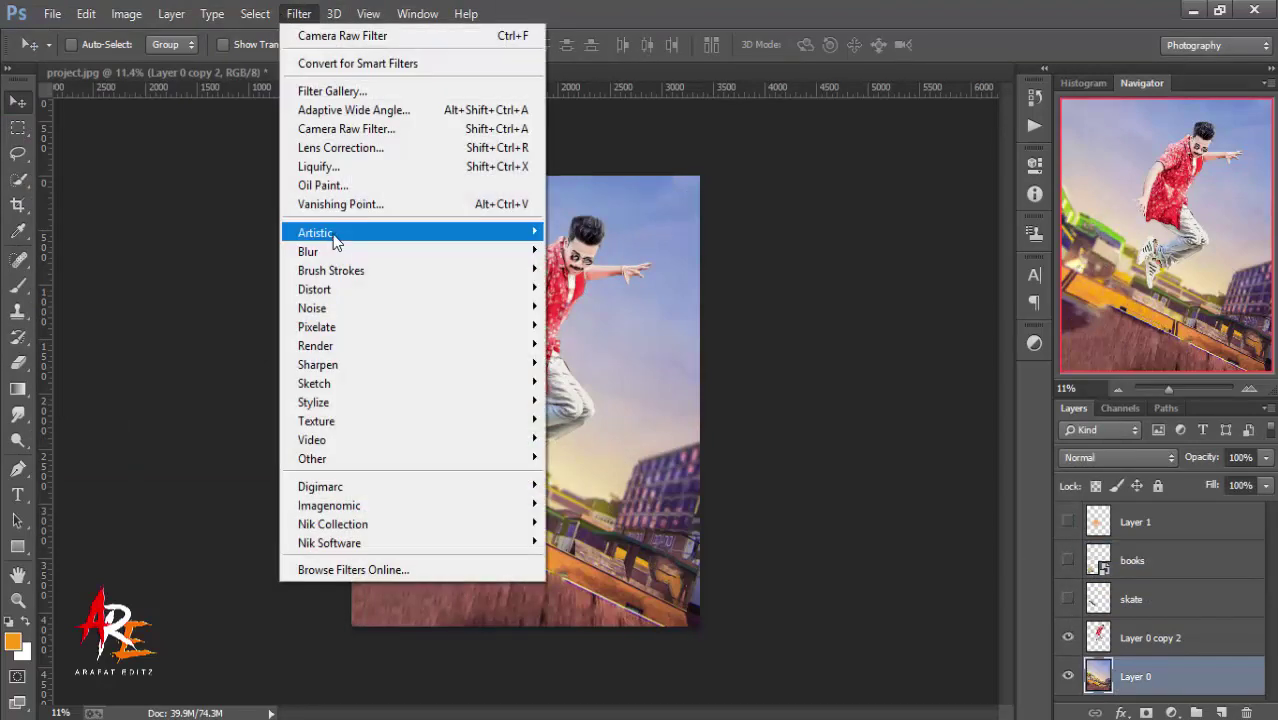
click(590, 288)
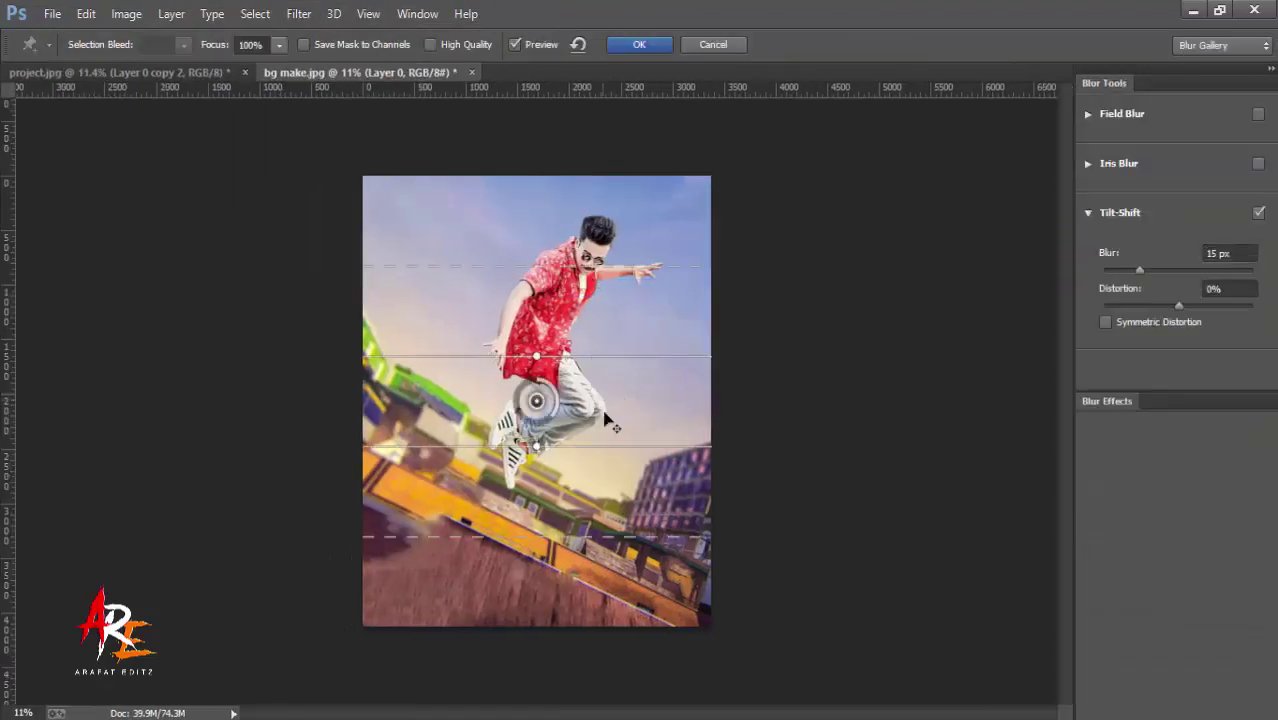
drag(605, 415, 588, 585)
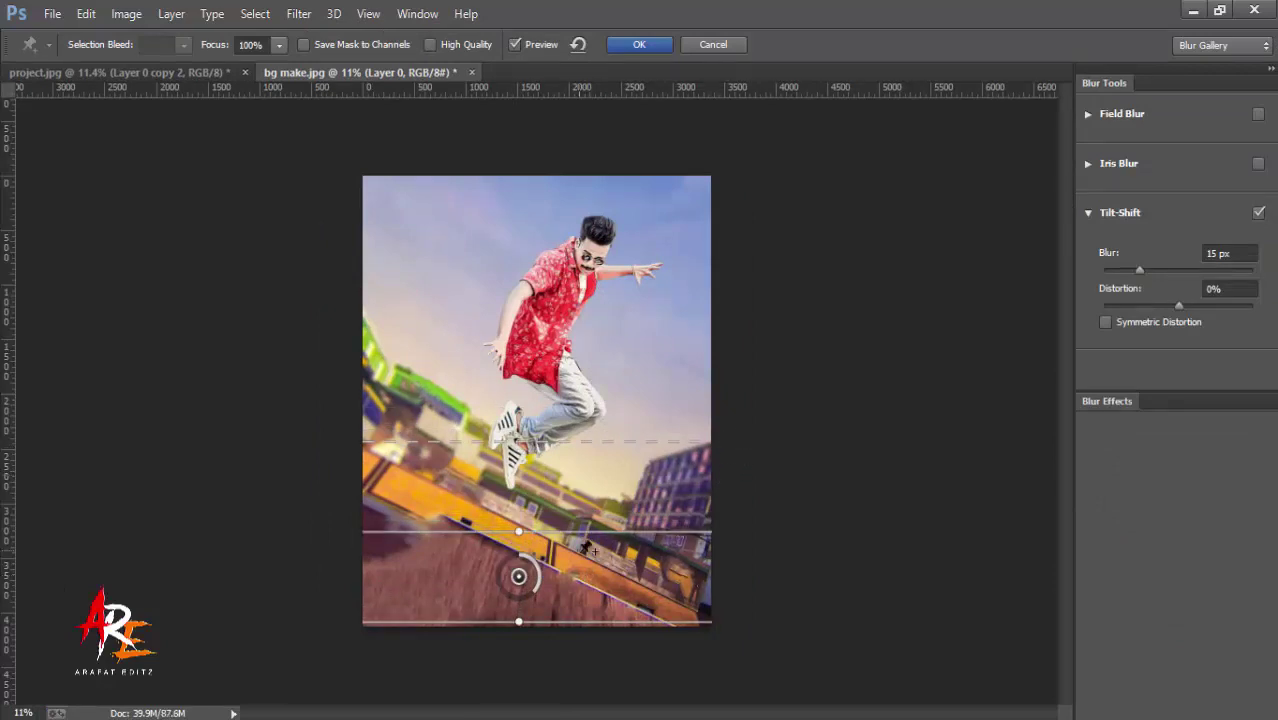
drag(620, 558, 615, 545)
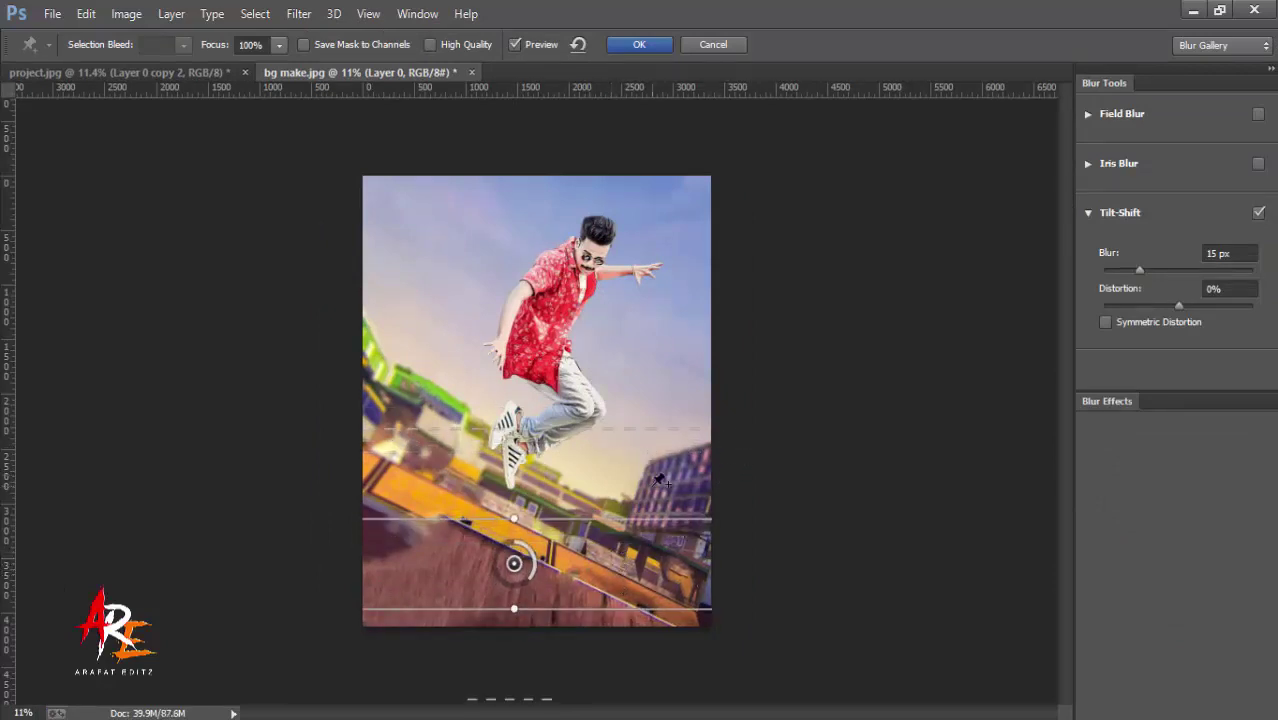
drag(513, 608, 560, 594)
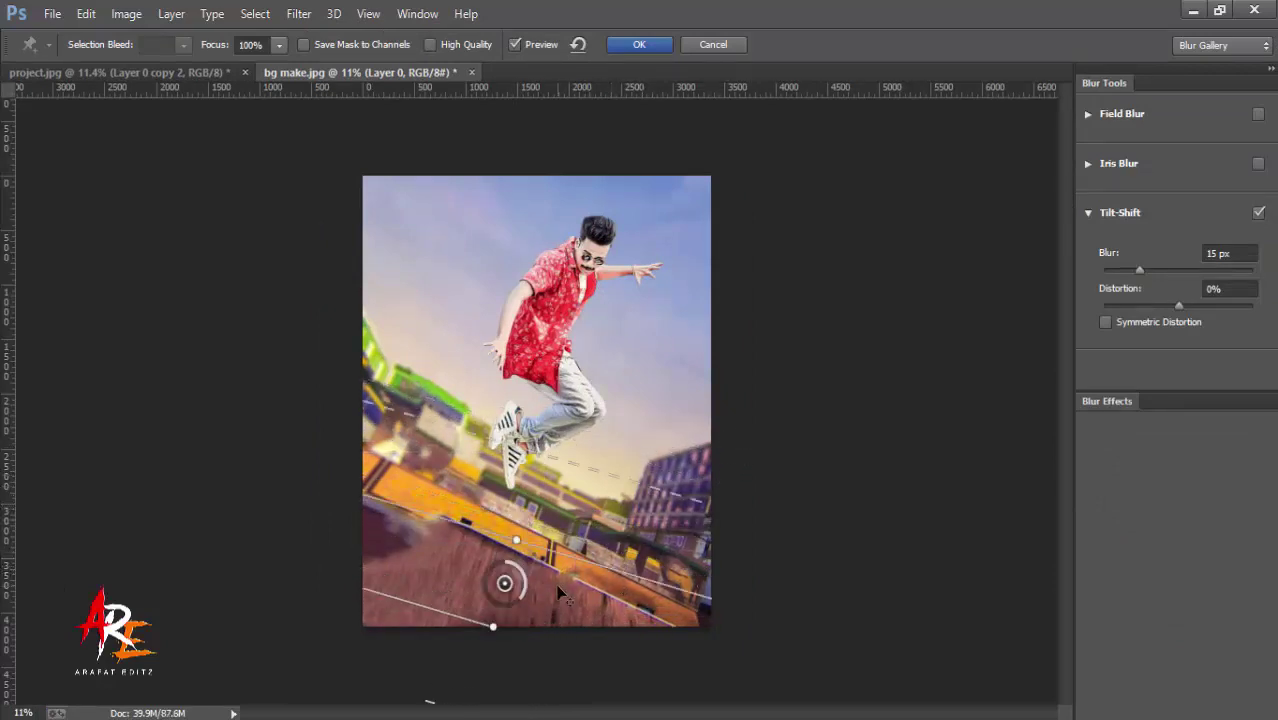
drag(660, 545, 655, 555)
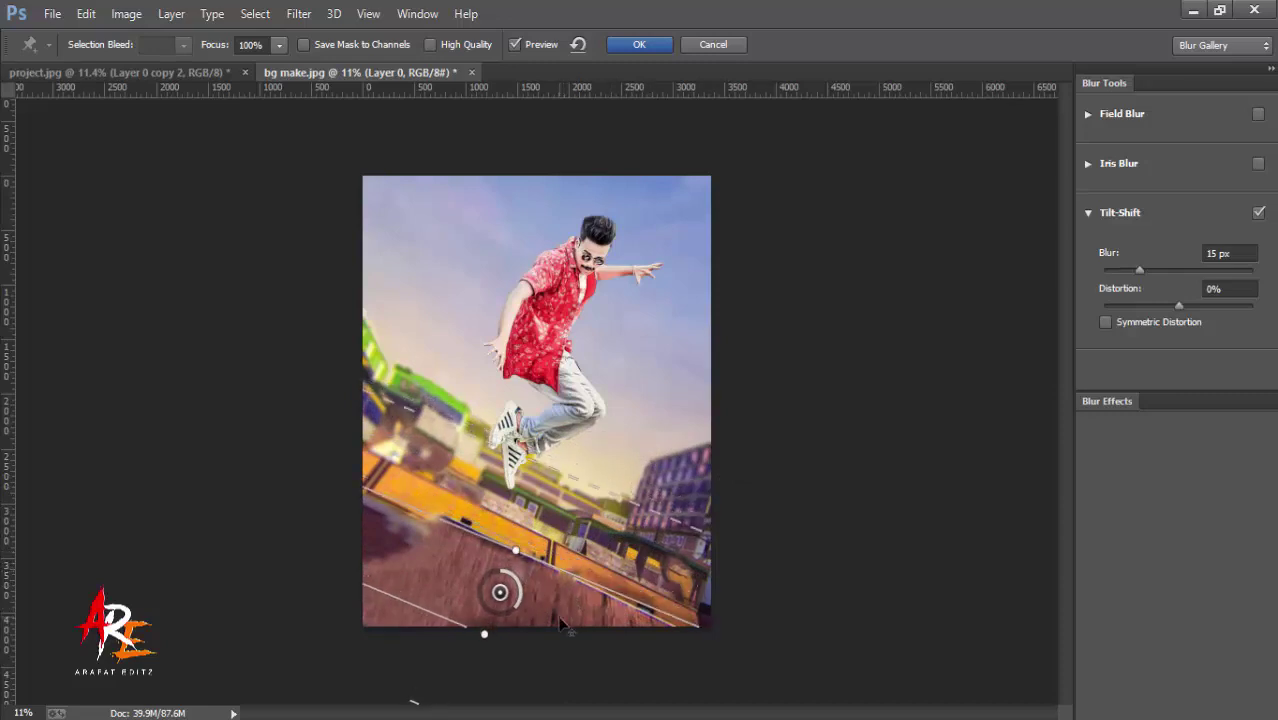
drag(1137, 271, 1131, 271)
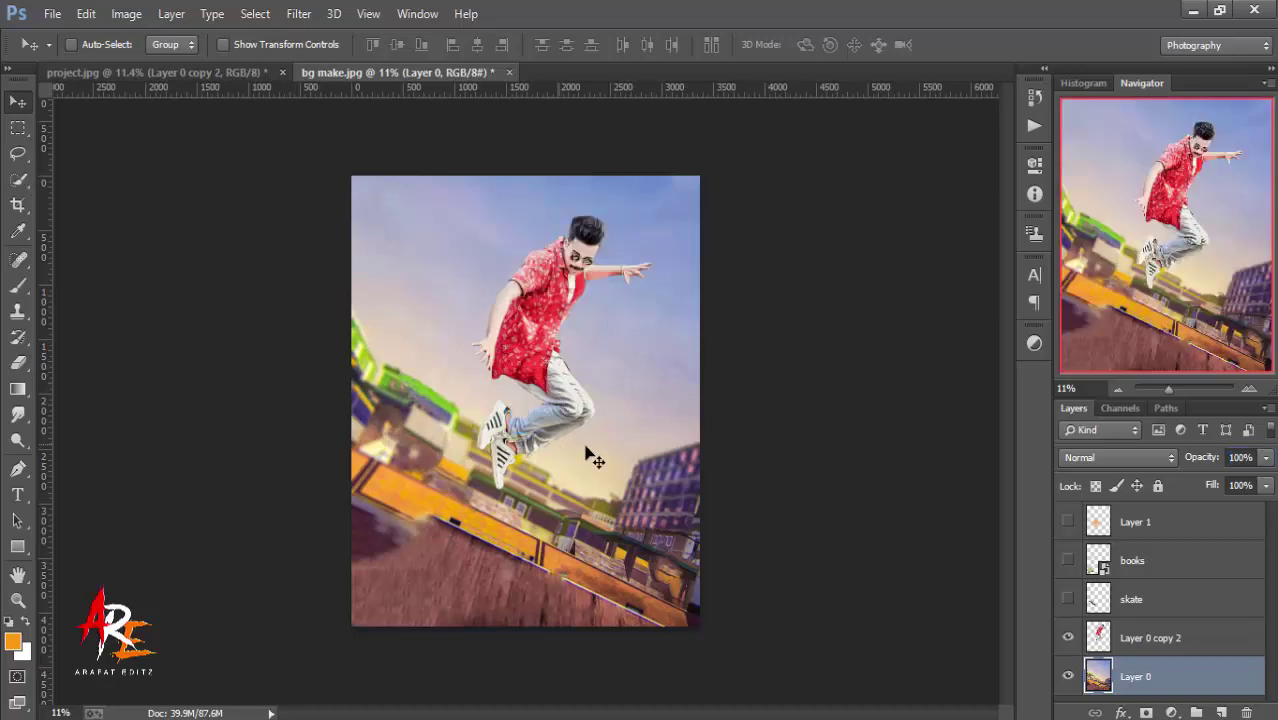
- Show the skate, books and Layer 1 glow layers again and rasterize the books layer
drag(1067, 599, 1067, 521)
right_click(1110, 560)
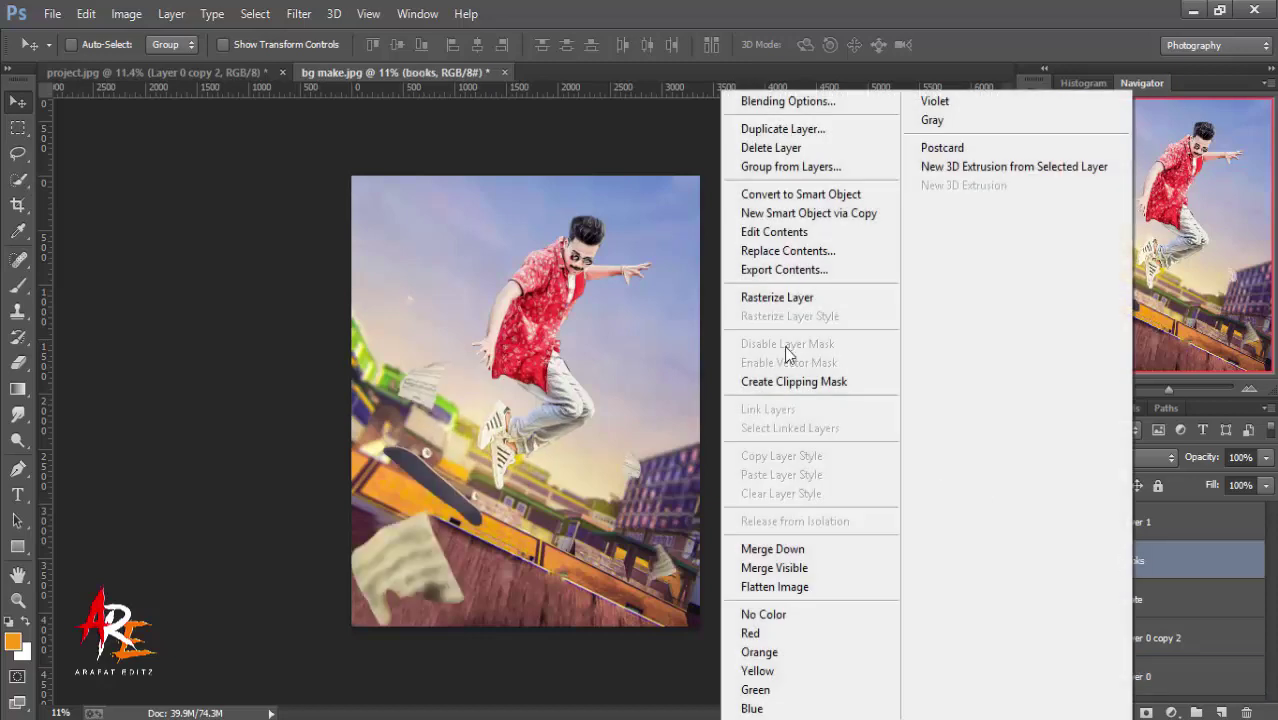
click(800, 296)
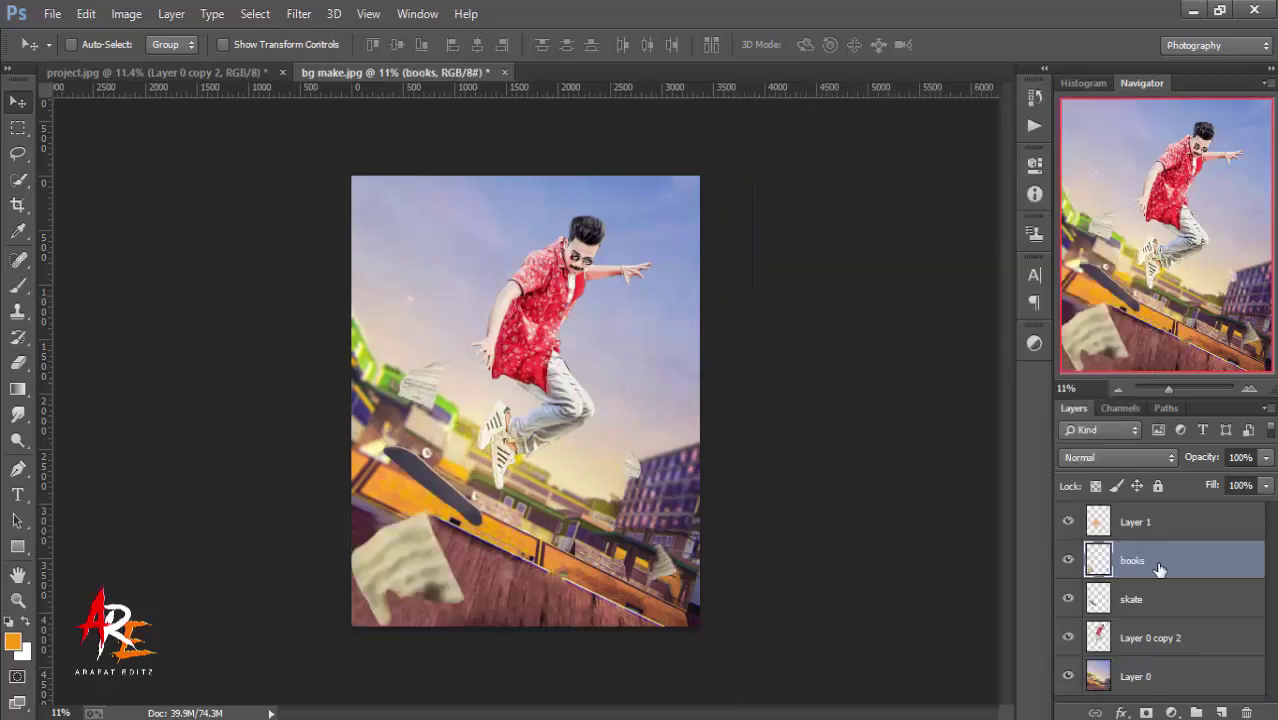
- Erase part of the books near the skateboard with a soft 198 px eraser, then duplicate the books layer
click(27, 374)
right_click(475, 459)
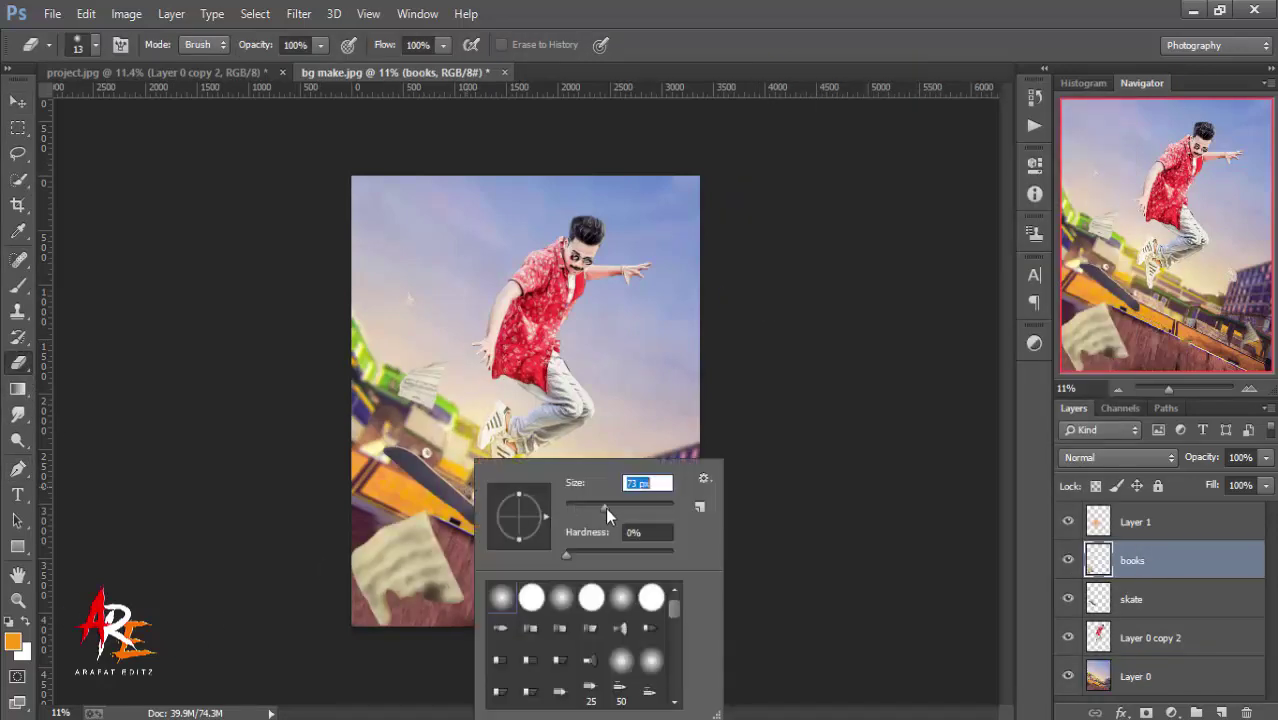
key(Return)
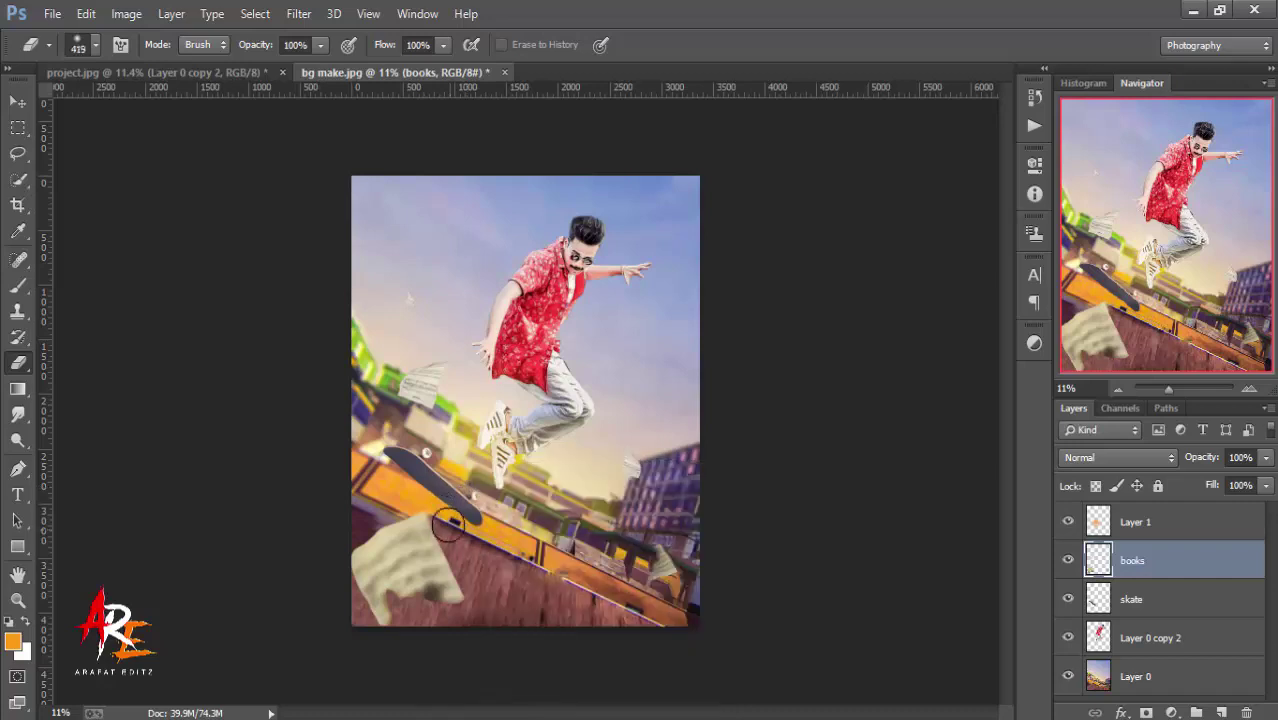
right_click(490, 330)
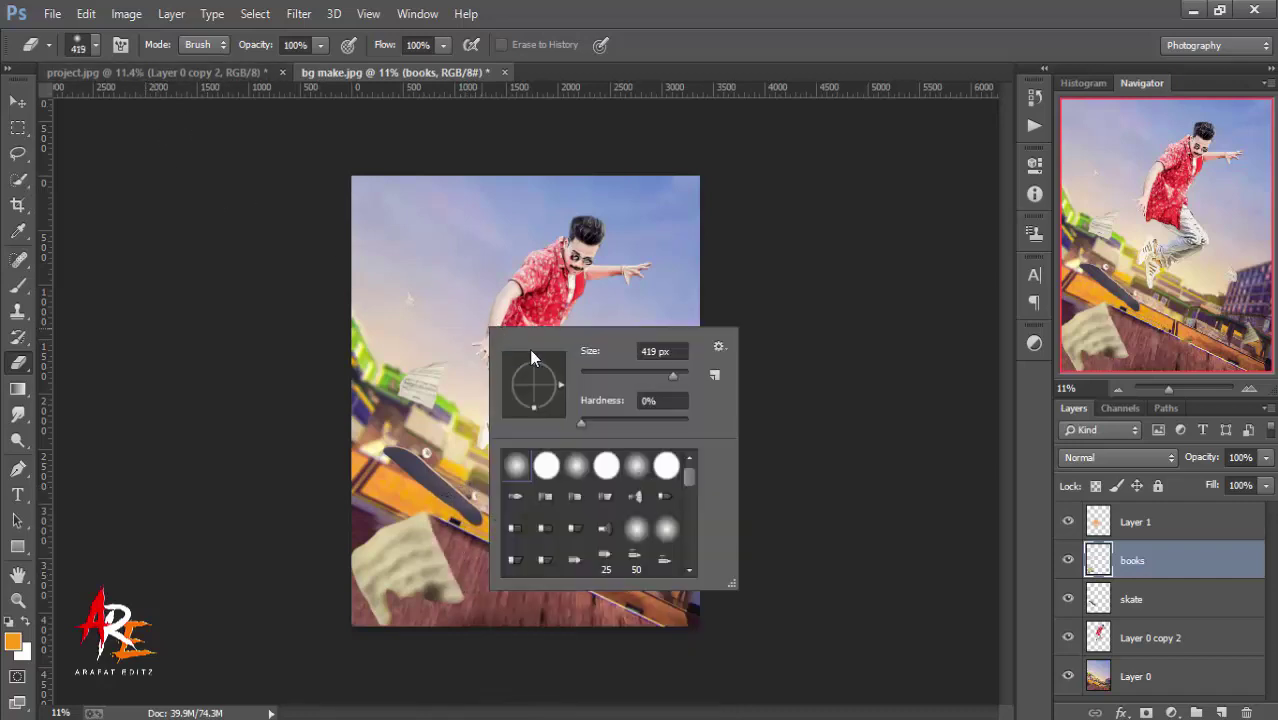
key(Return)
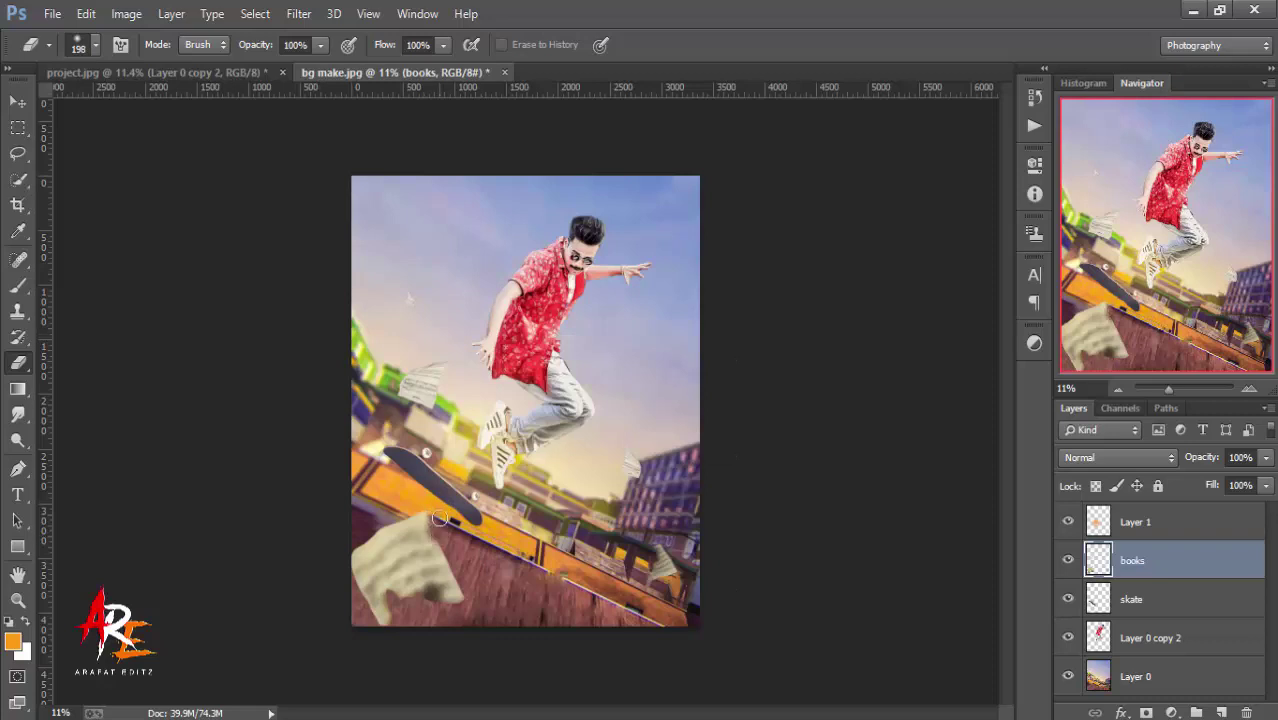
drag(436, 520, 440, 634)
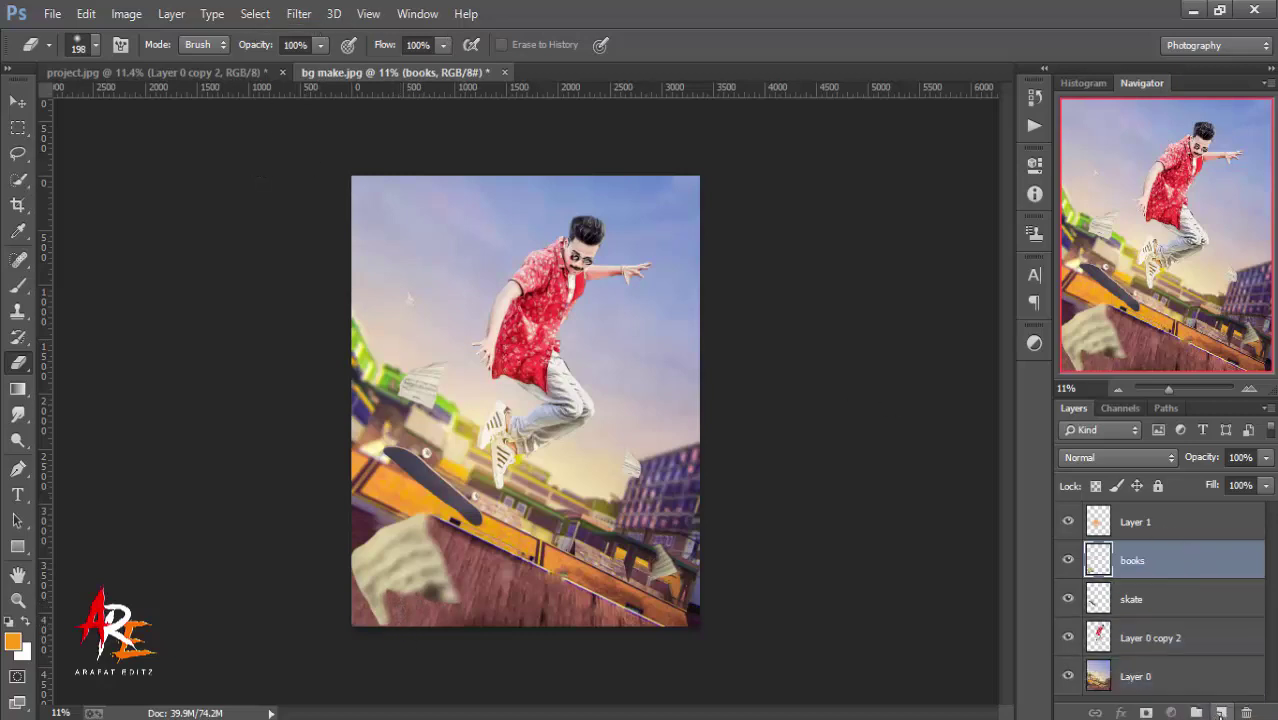
key(ctrl+j)
- Soften the books copy layer with a Gaussian Blur of about 3.3 px
click(299, 14)
mouse_move(410, 251)
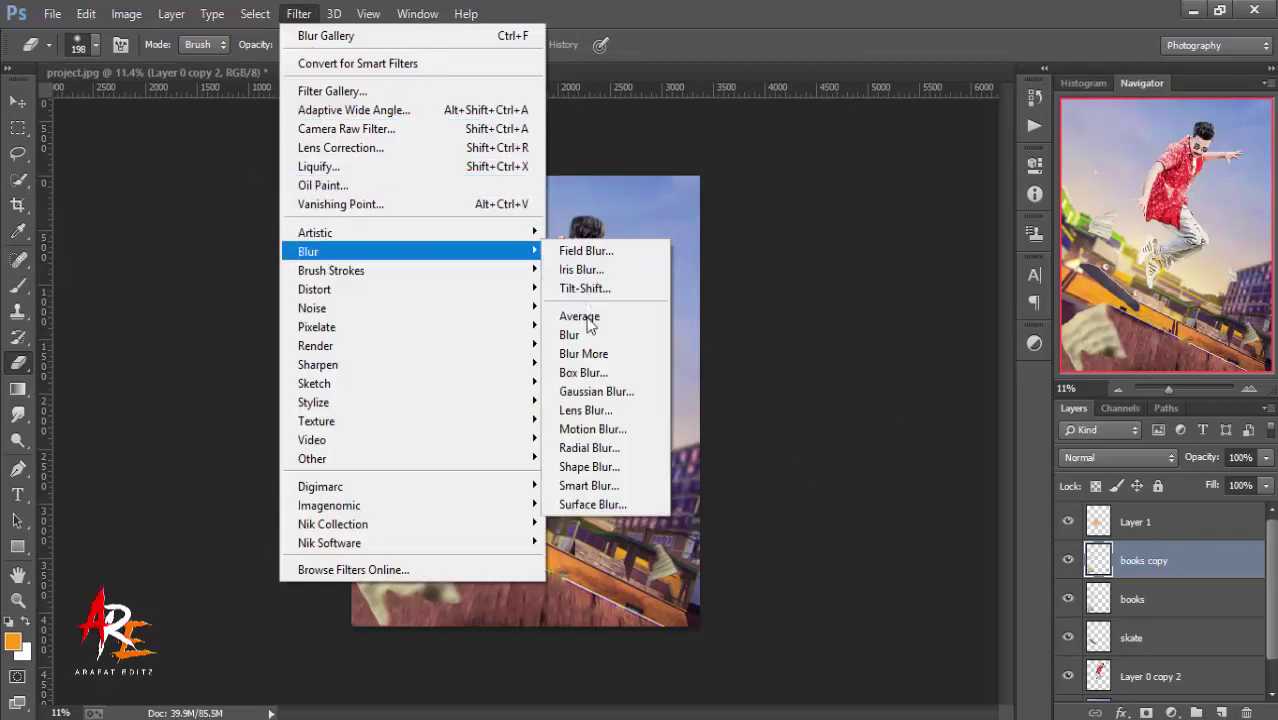
click(590, 392)
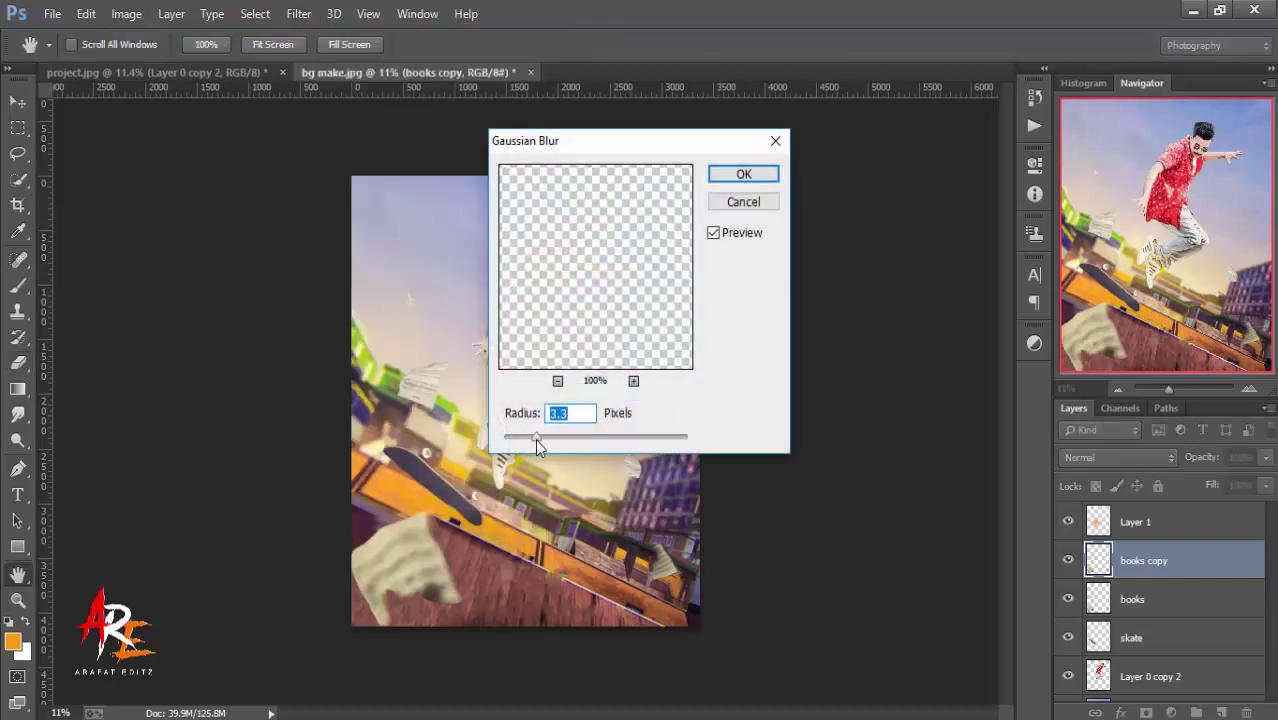
click(760, 178)
key(e)
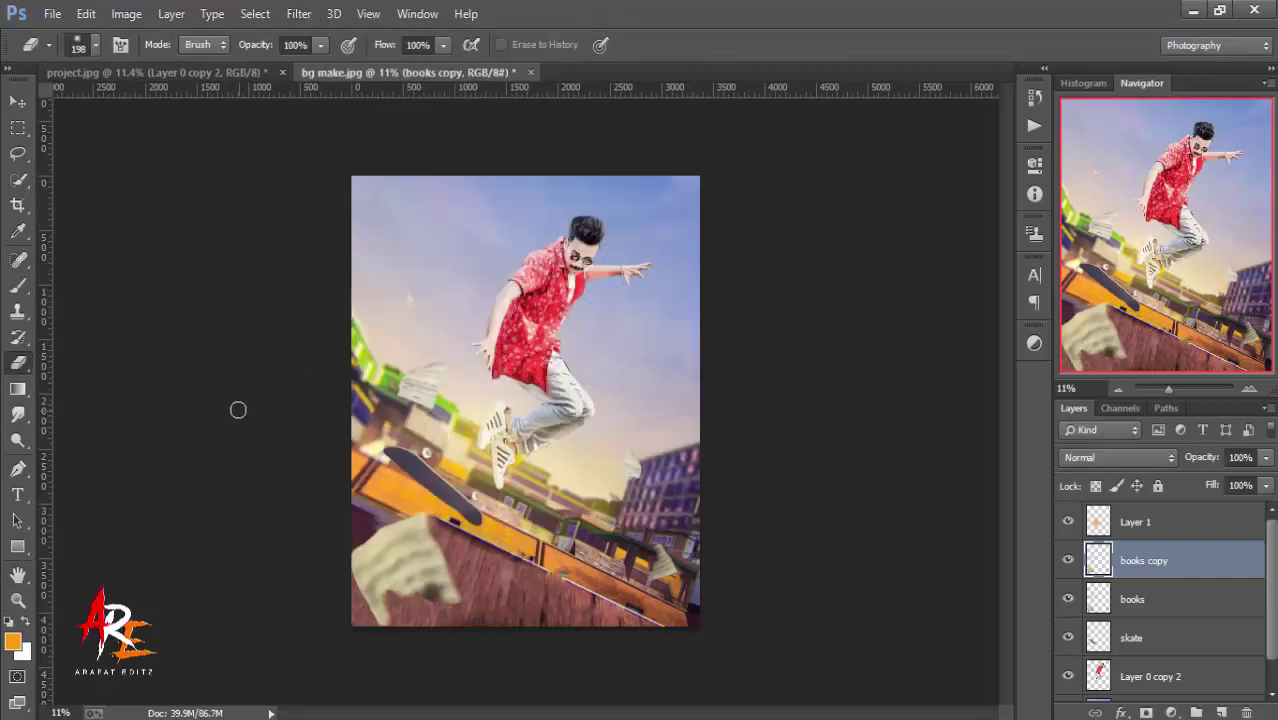
- Select Layer 0 copy 2, then the skate layer, then the Layer 1 glow layer
click(1158, 678)
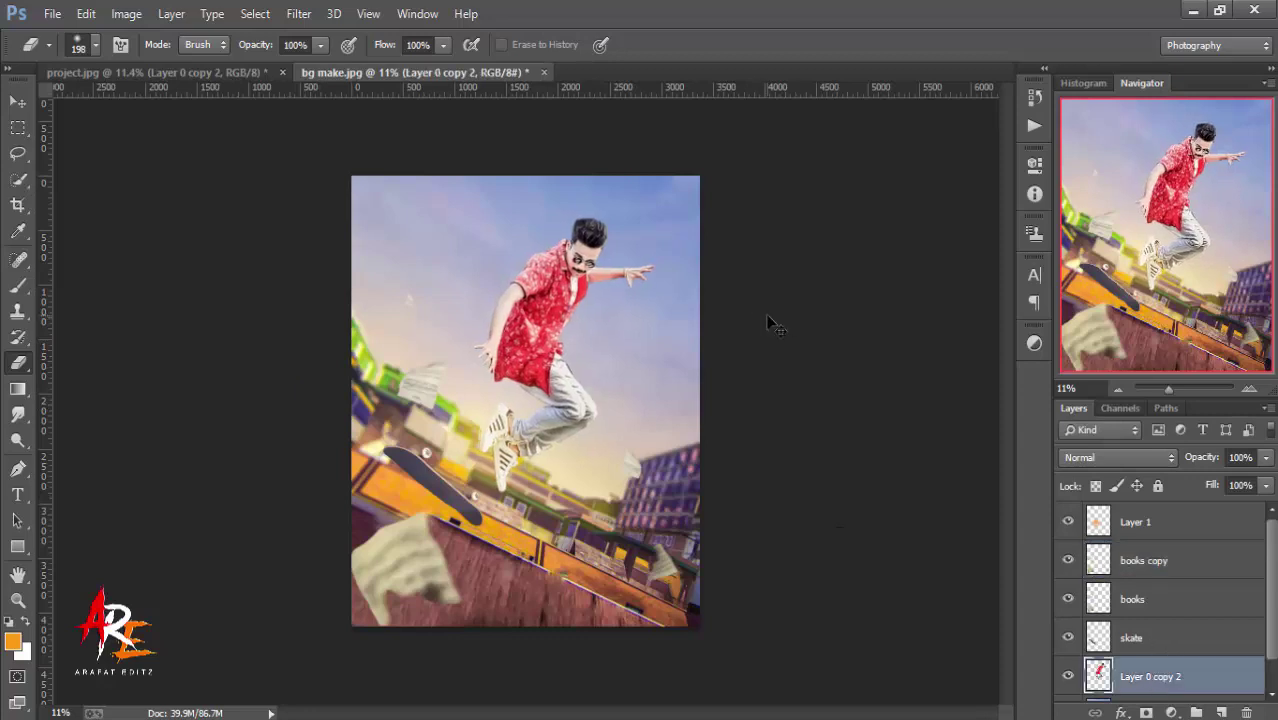
click(1146, 640)
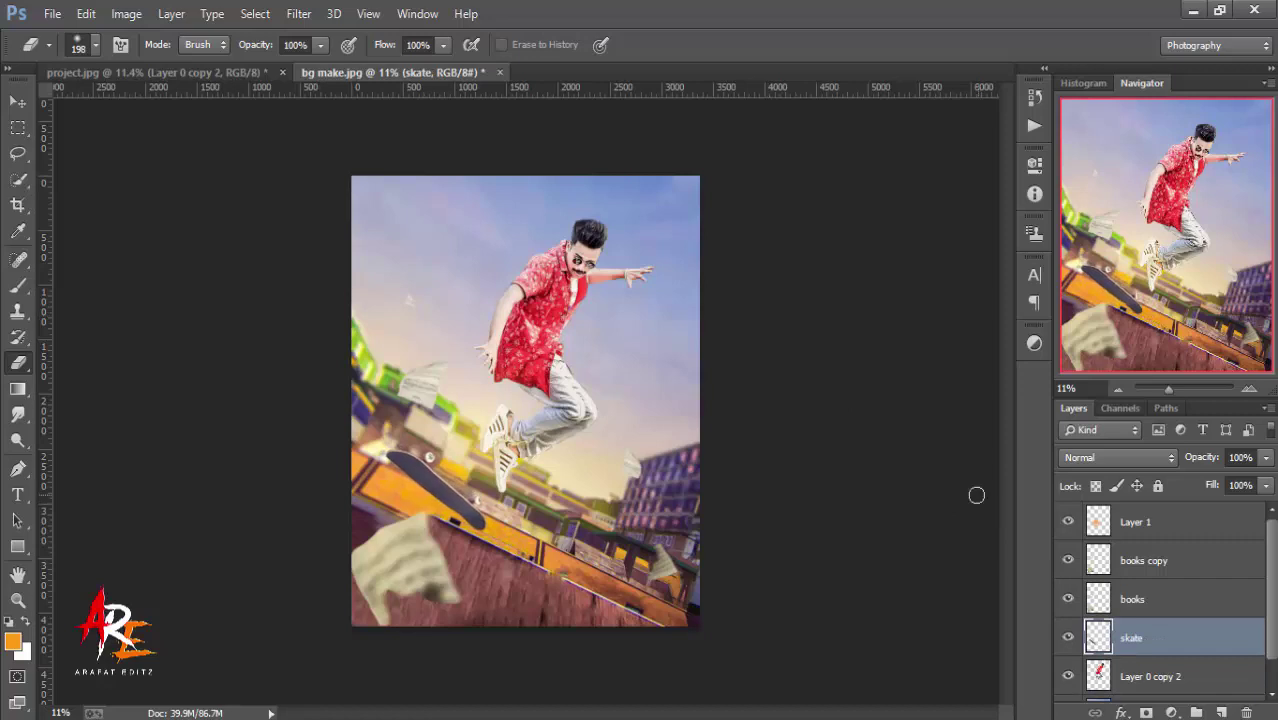
click(1167, 521)
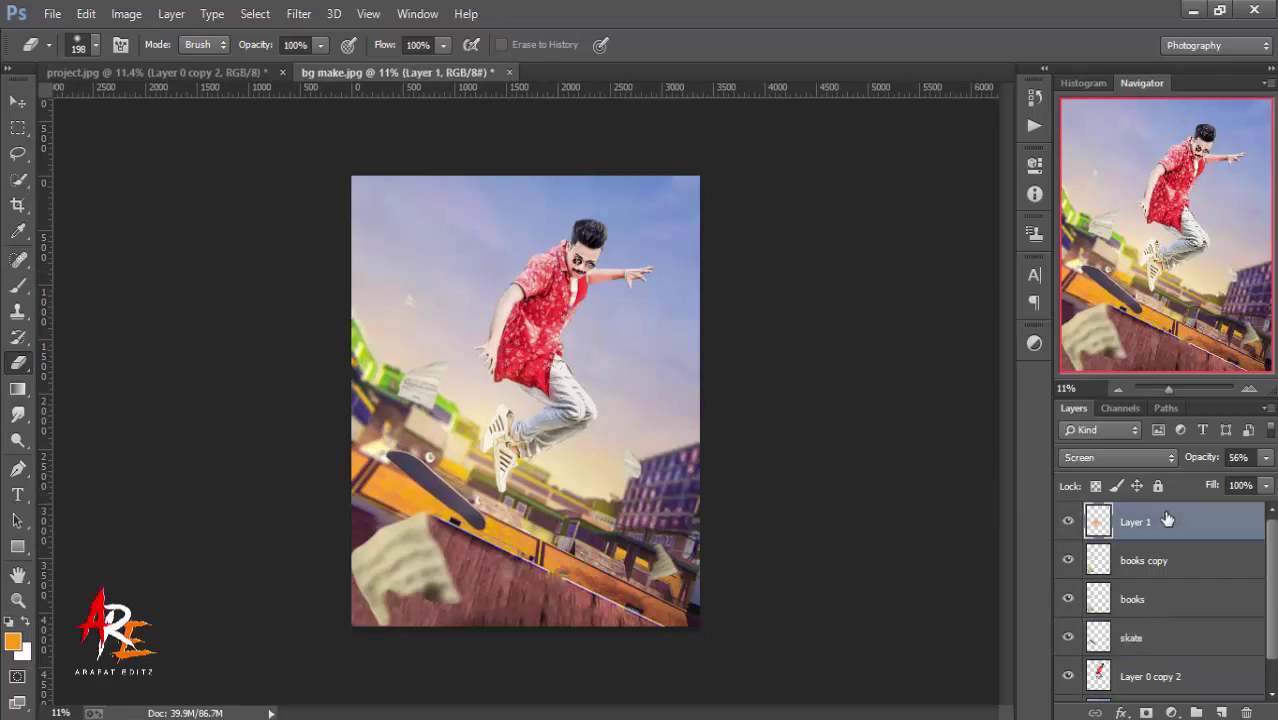
- Stamp all visible layers into a new merged Layer 2
key(ctrl+shift+alt+e)
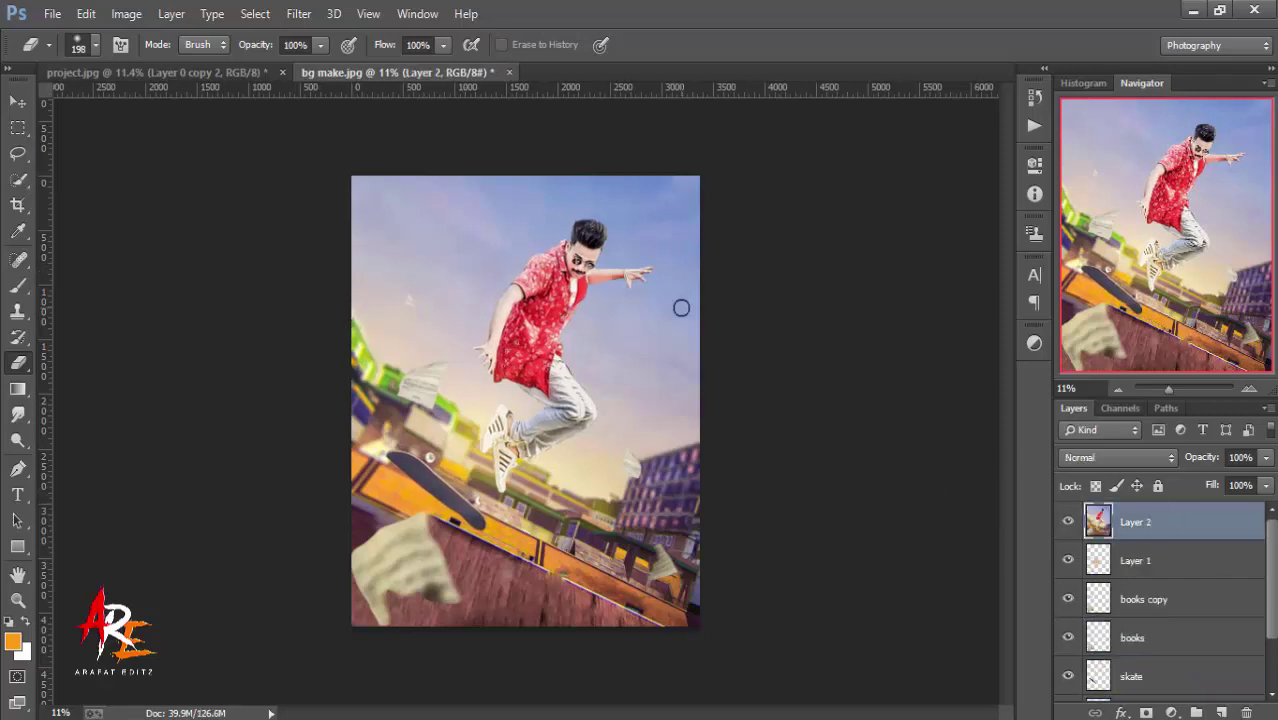
click(298, 13)
key(Escape)
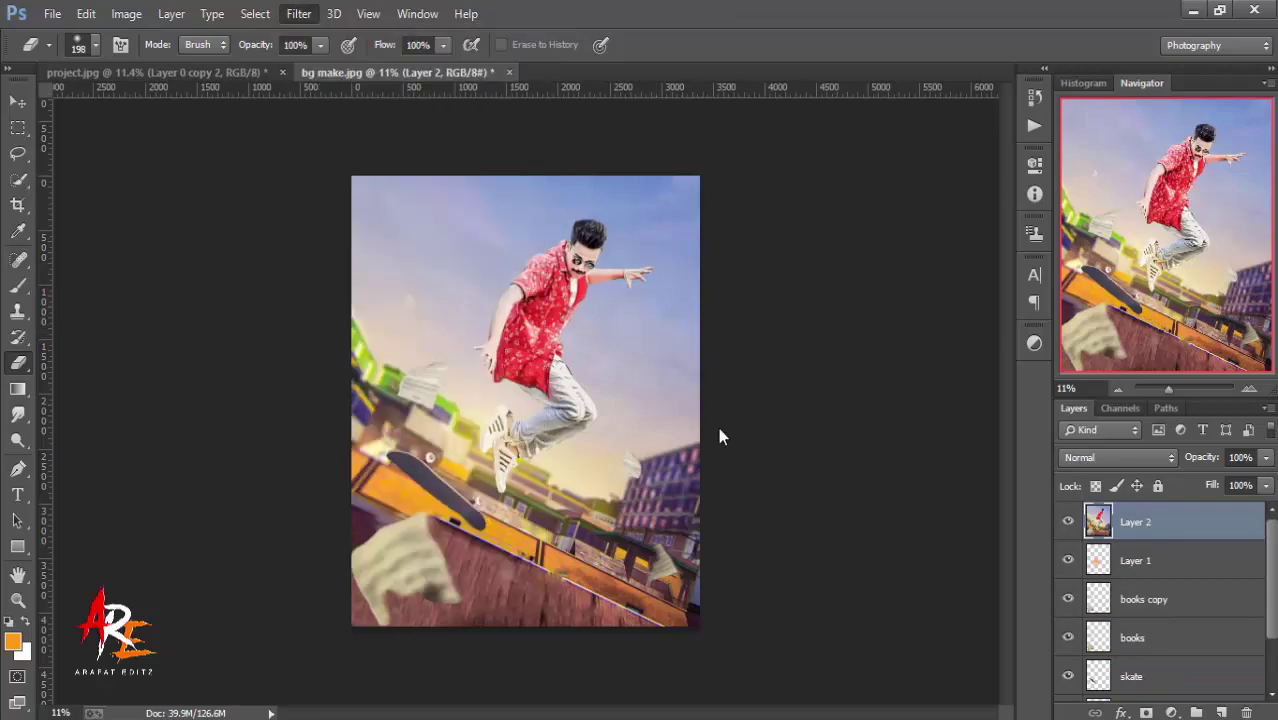
- In Camera Raw, set contrast +17, clarity +10, vibrance +16 and exposure -0.15
key(ctrl+shift+a)
drag(1104, 438, 1114, 438)
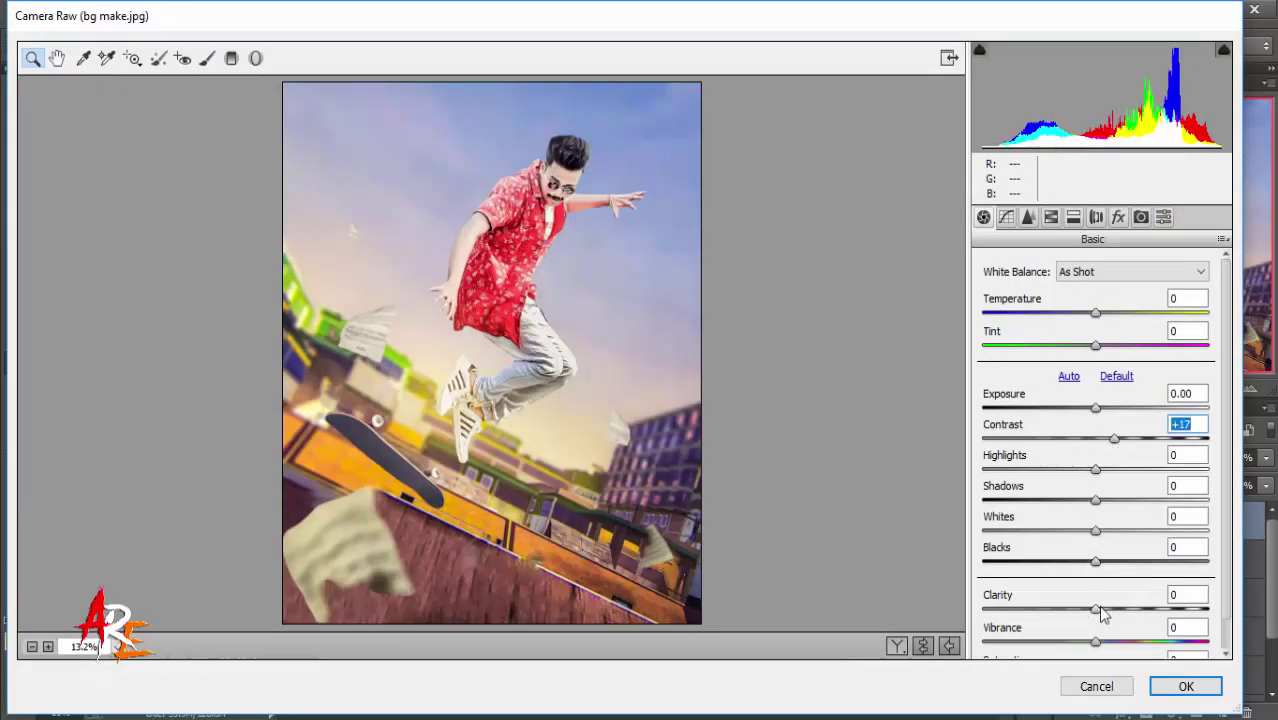
drag(1096, 609, 1110, 637)
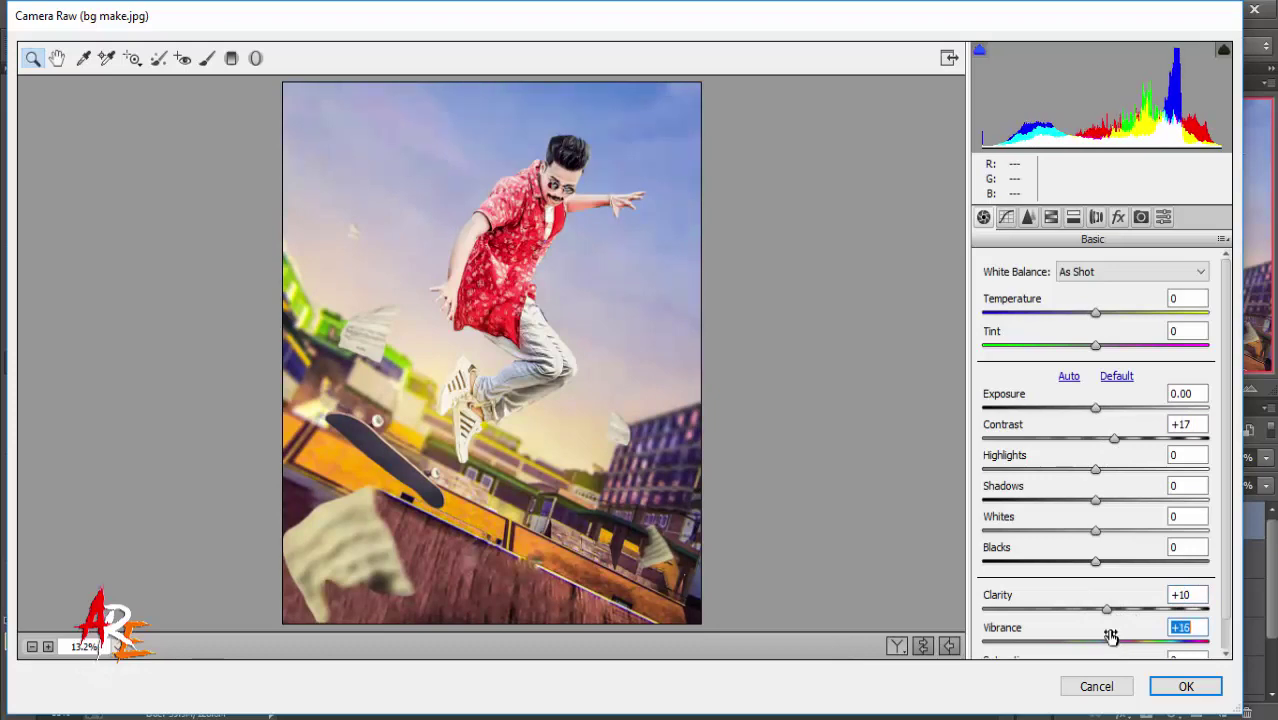
drag(1097, 409, 1091, 409)
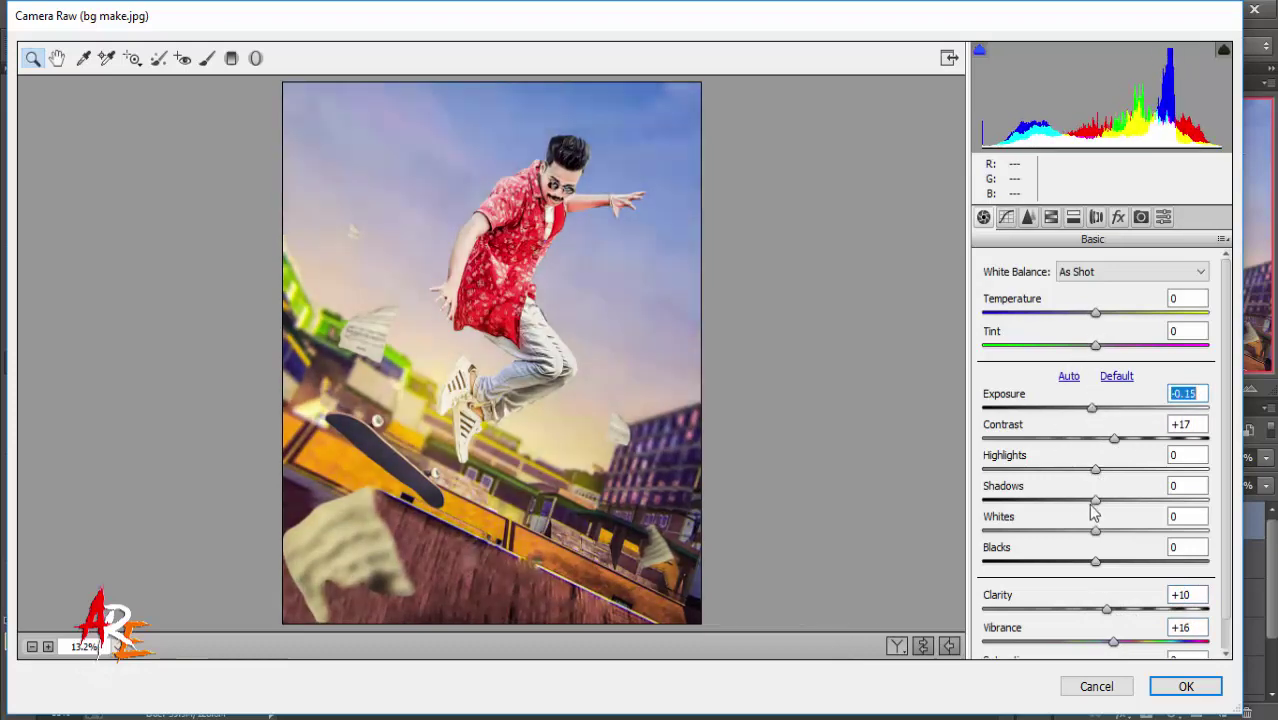
- Add an edge vignette and grain 2, with luminance noise reduction 23 and sharpening 10
click(1095, 501)
click(1118, 217)
drag(1101, 473, 1082, 485)
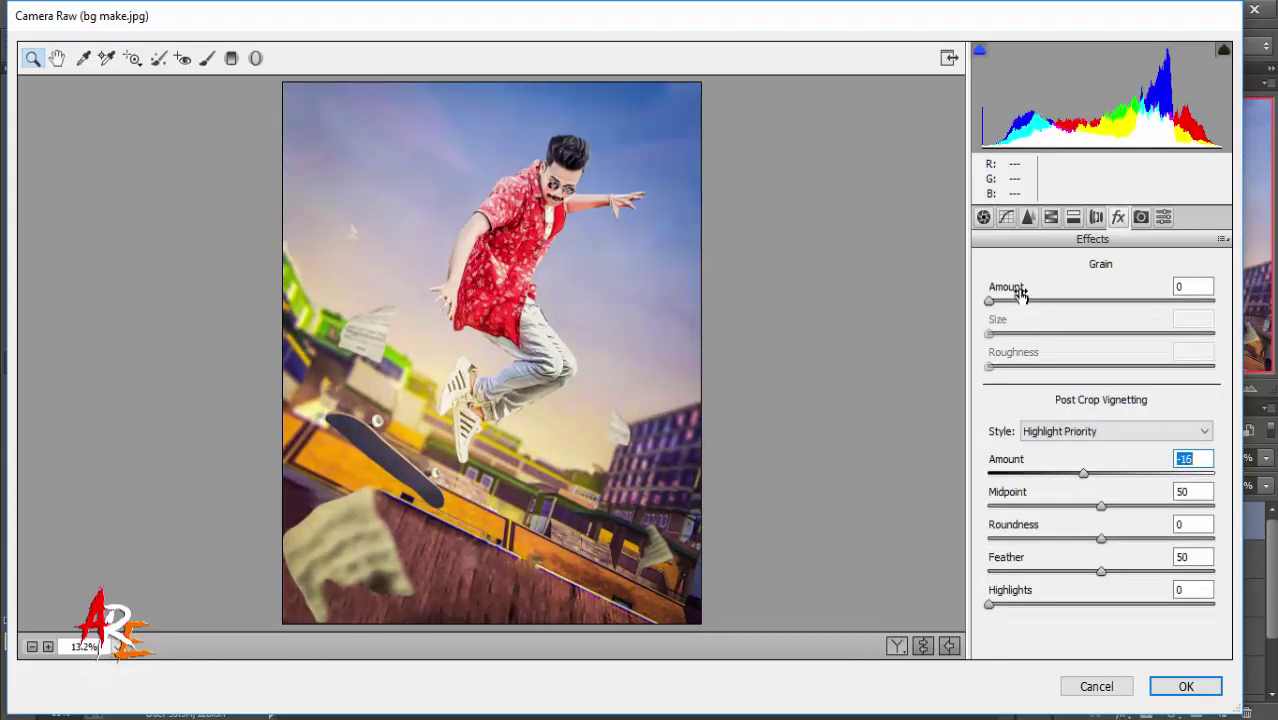
drag(991, 304, 996, 305)
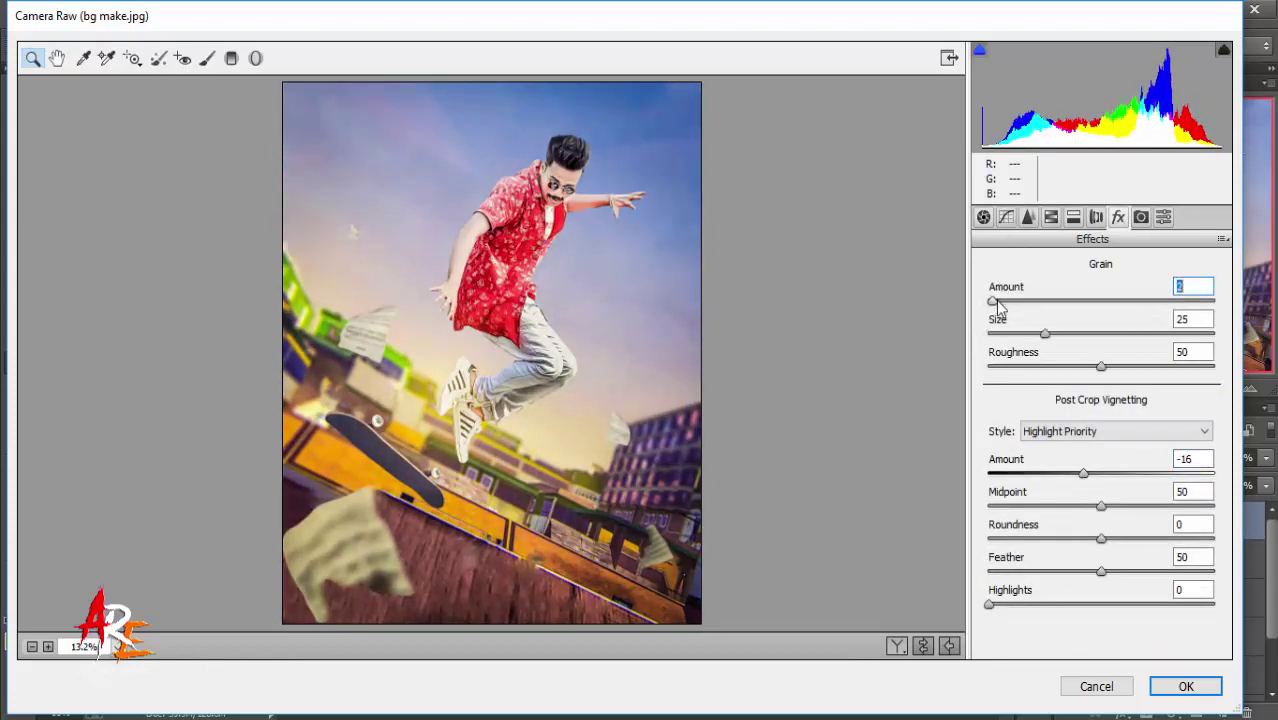
click(1028, 217)
mouse_move(983, 461)
mouse_down()
mouse_move(1056, 459)
mouse_move(1036, 461)
mouse_up()
drag(984, 297, 998, 297)
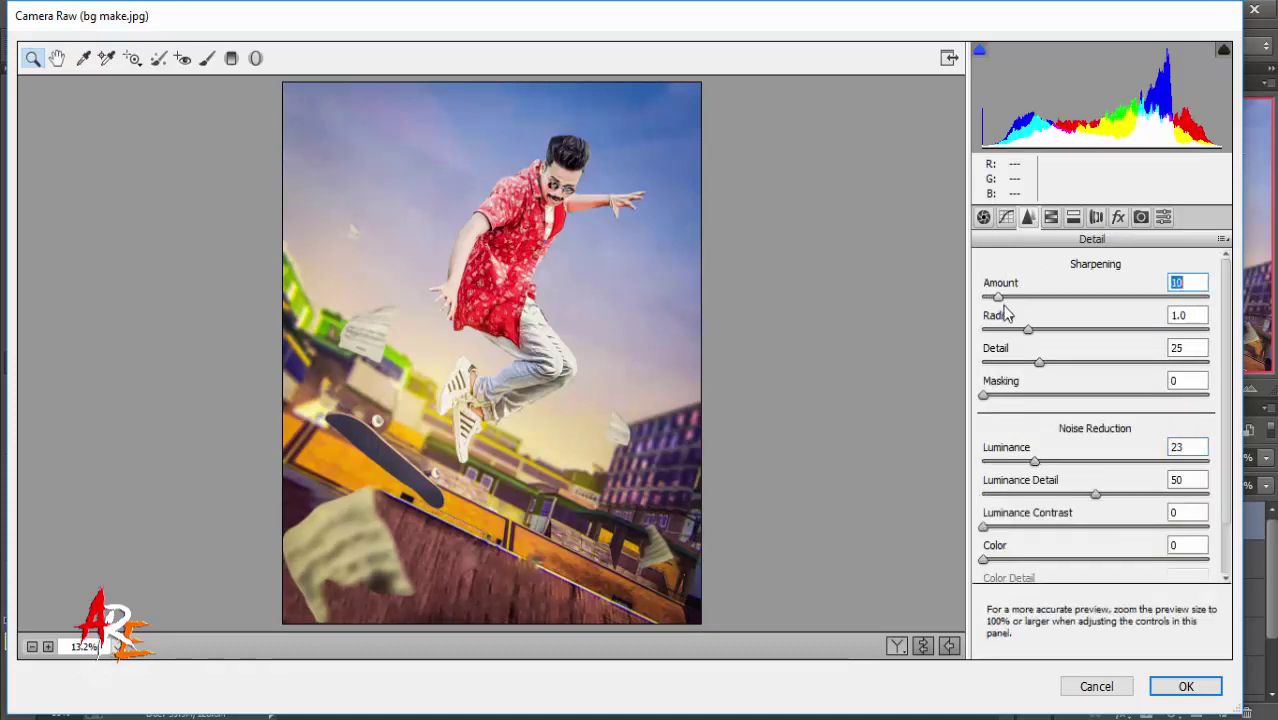
- Set saturation to Reds +20, Oranges -10, Yellows +21 and Blues +13
click(1051, 217)
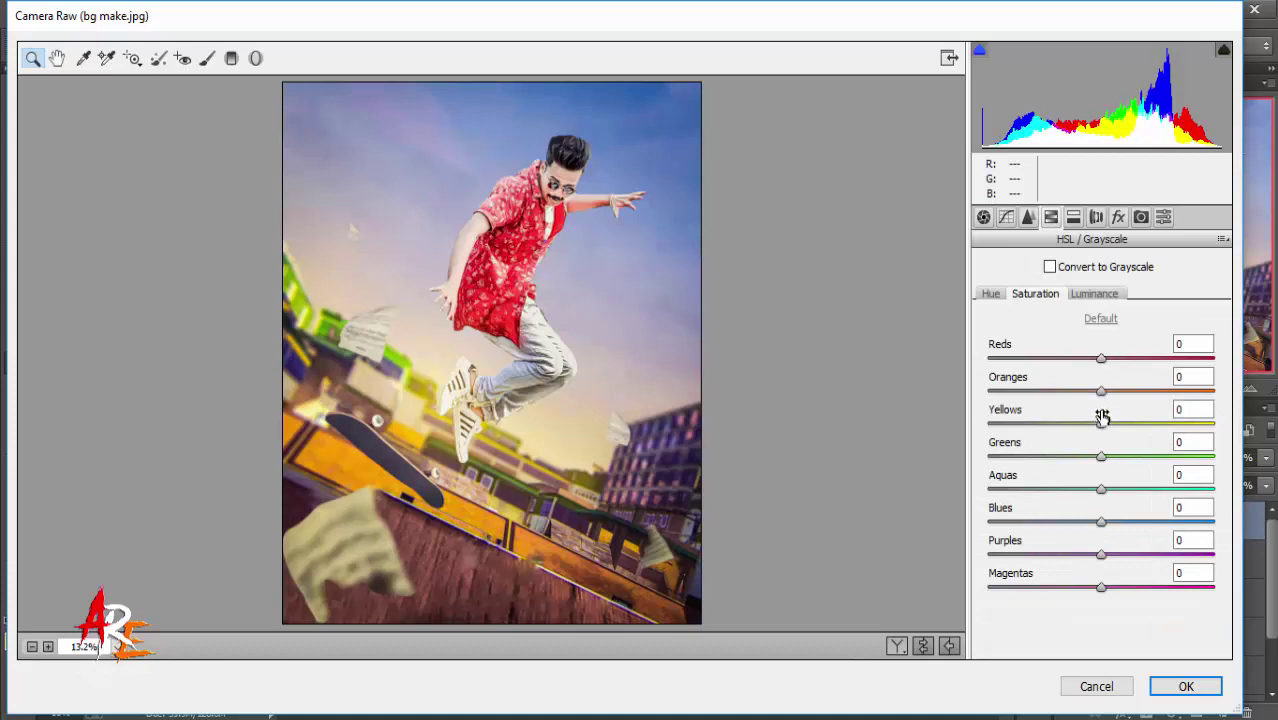
mouse_move(1101, 391)
mouse_down()
mouse_move(1090, 391)
mouse_move(1124, 358)
mouse_up()
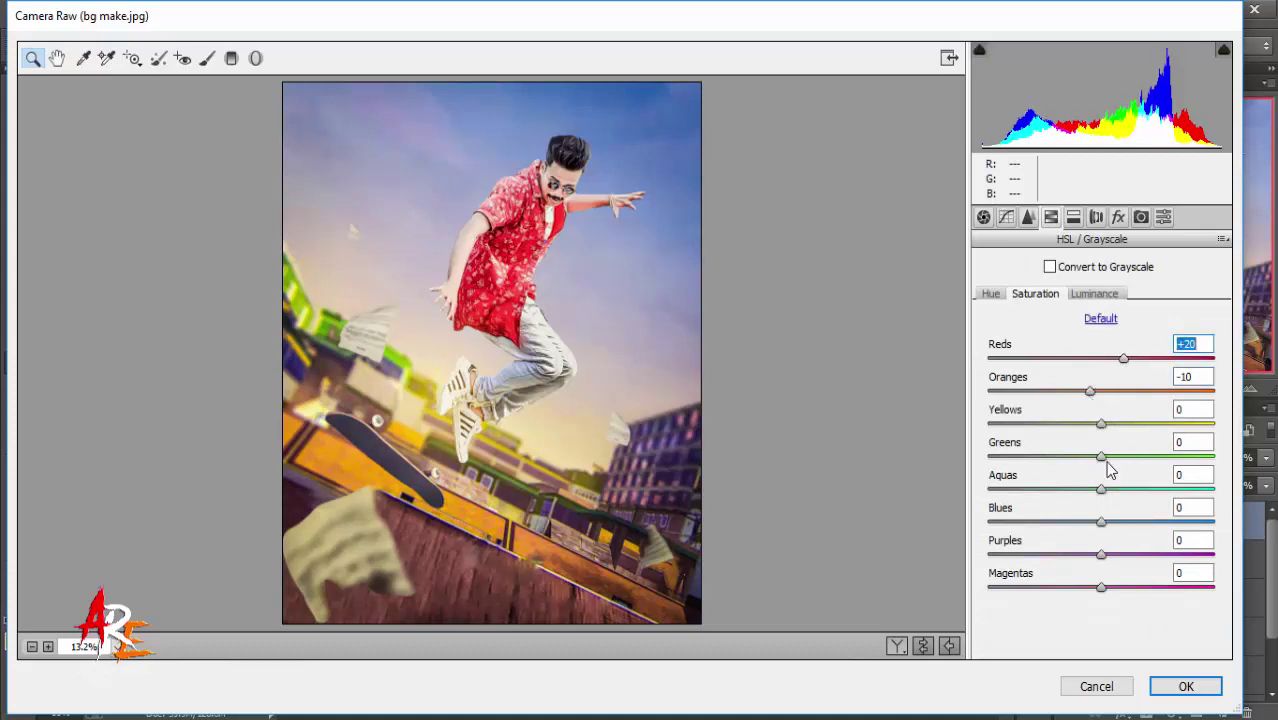
drag(1103, 425, 1126, 425)
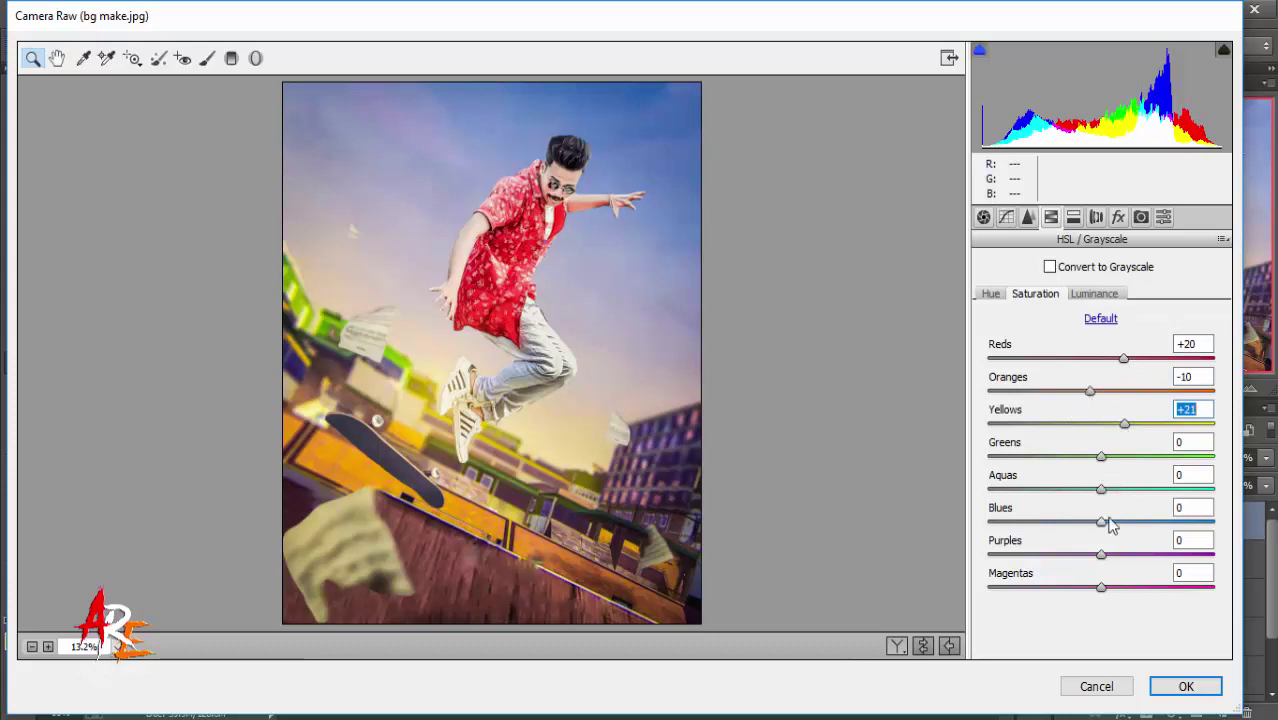
drag(1103, 522, 1117, 524)
- Set the vignette to -18 with midpoint 43 and apply the Camera Raw grade
click(1114, 219)
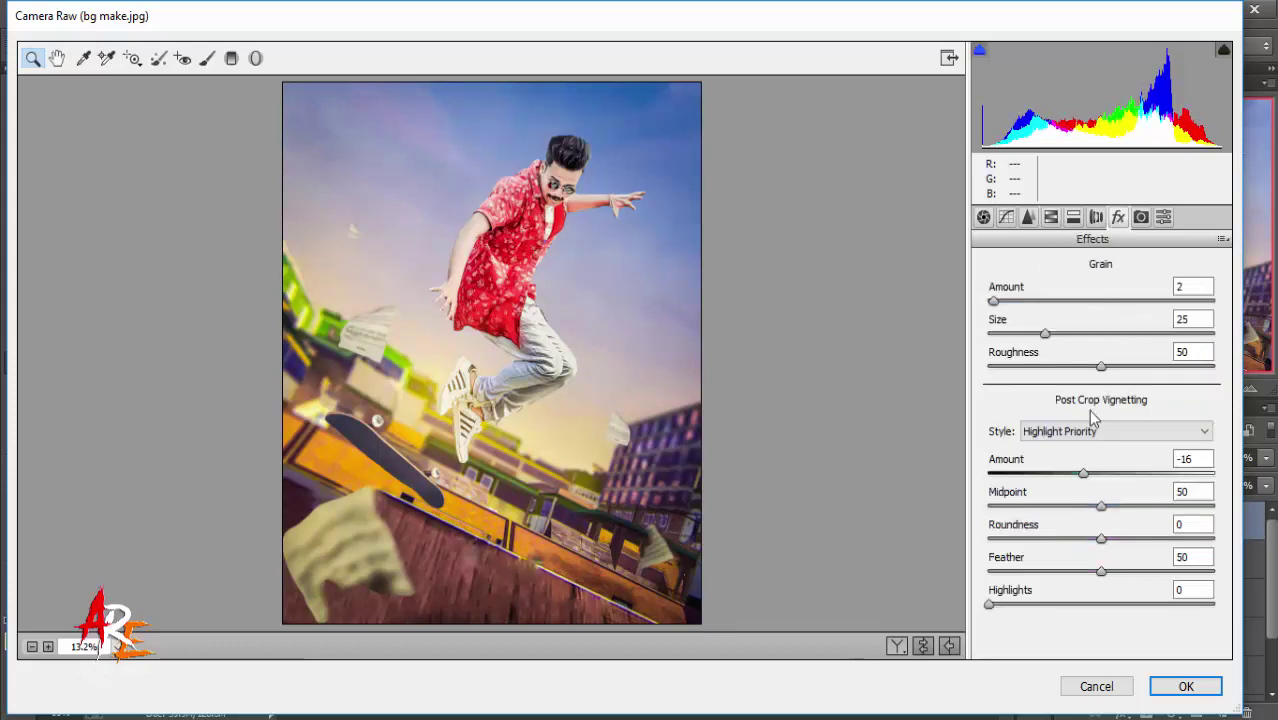
drag(1083, 473, 1086, 506)
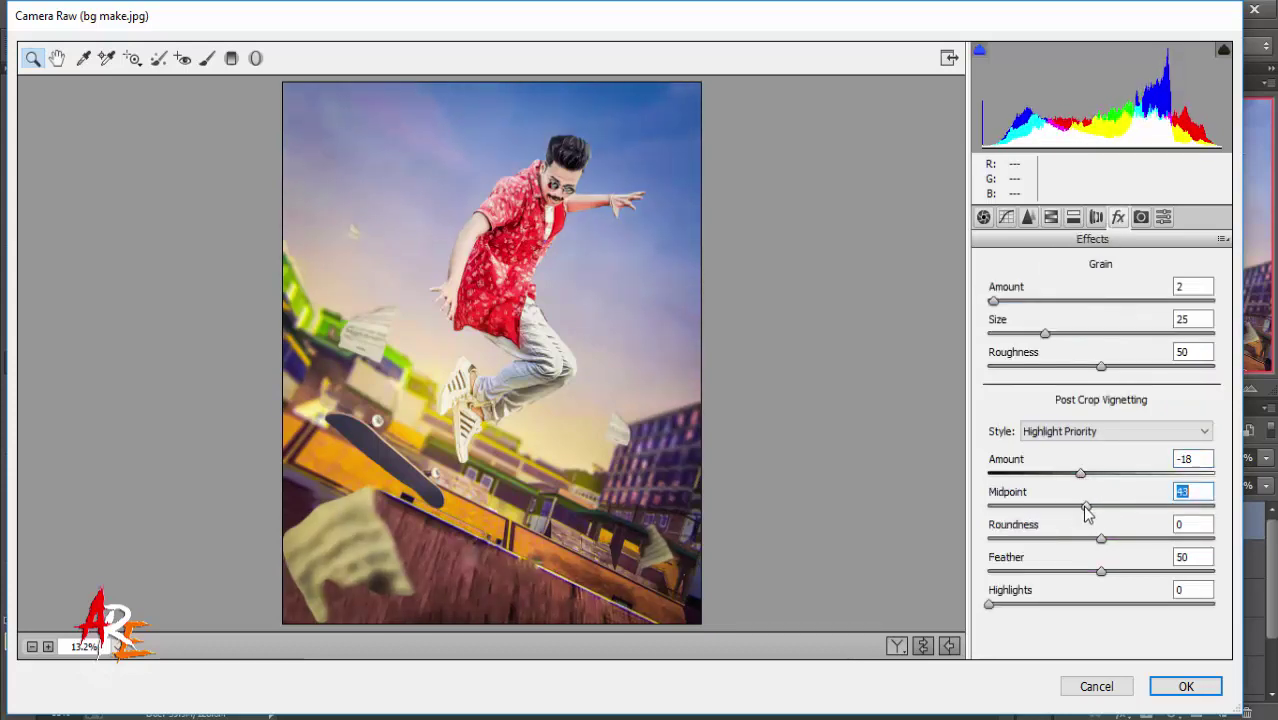
click(1178, 692)
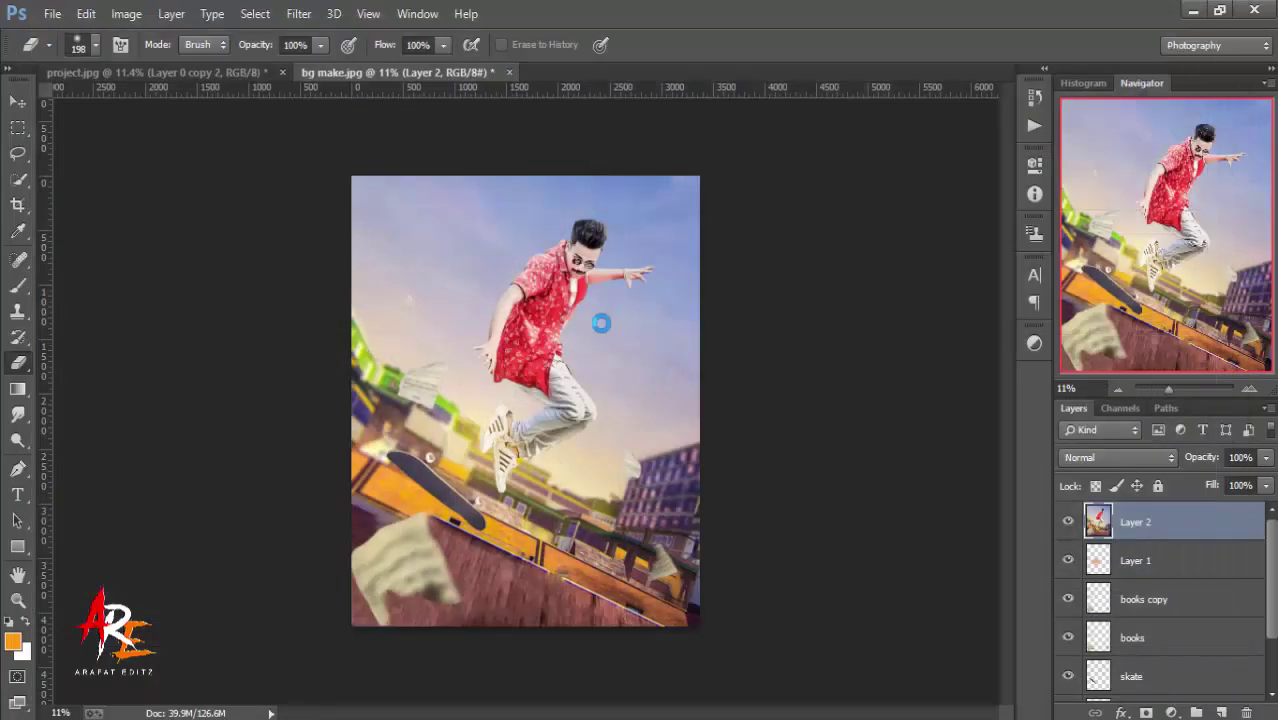
- Toggle Layer 2 off and on to compare, and zoom in on the face
click(1068, 522)
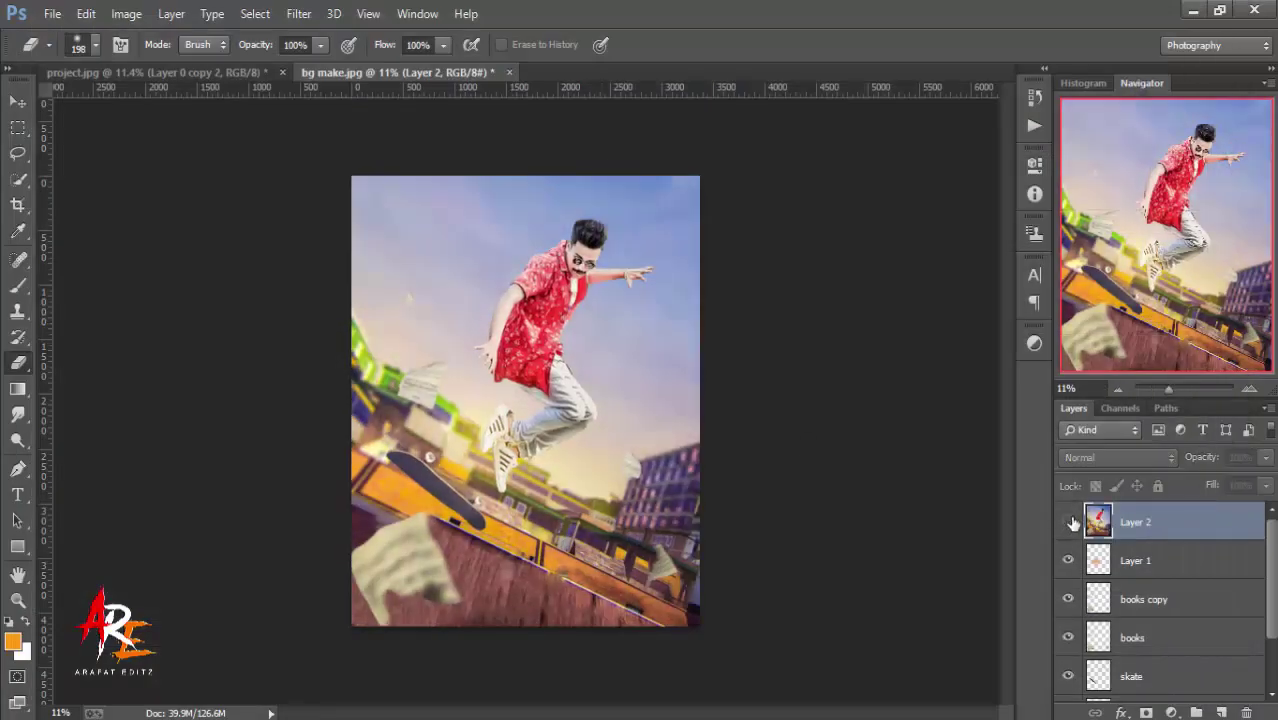
click(1068, 522)
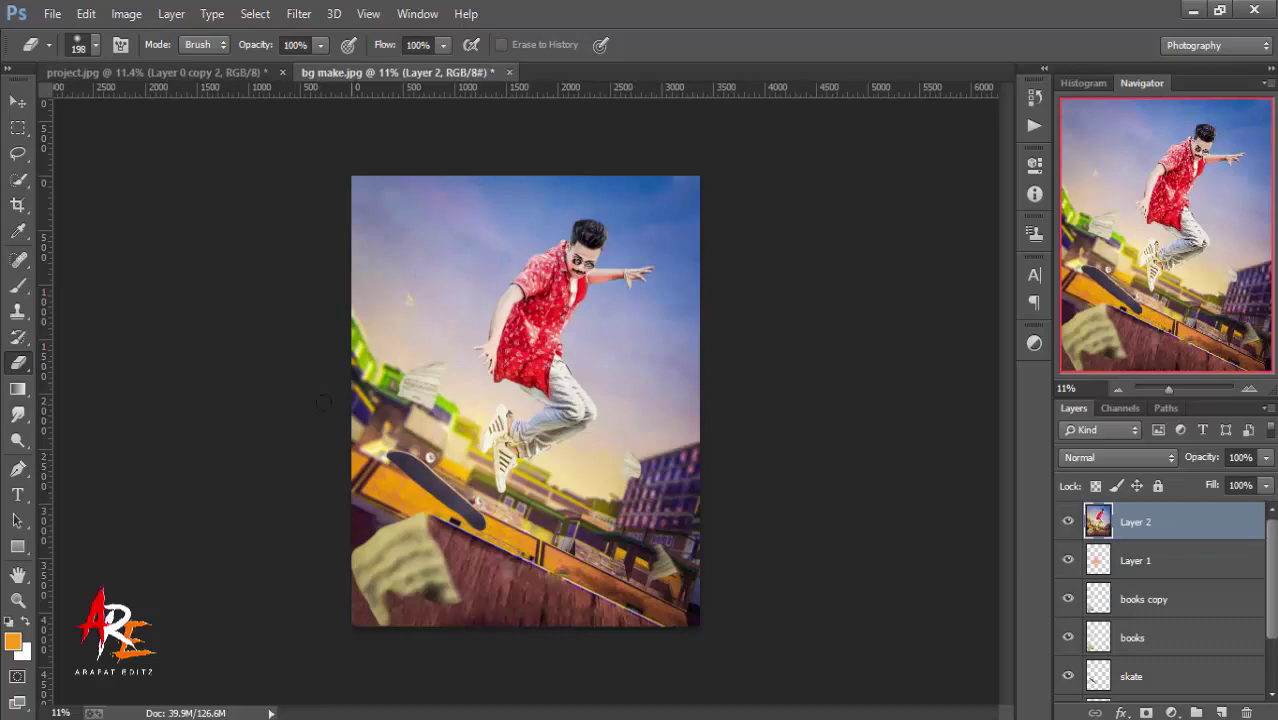
key(z)
mouse_move(630, 233)
mouse_down()
mouse_move(716, 219)
mouse_move(618, 240)
mouse_move(673, 246)
mouse_up()
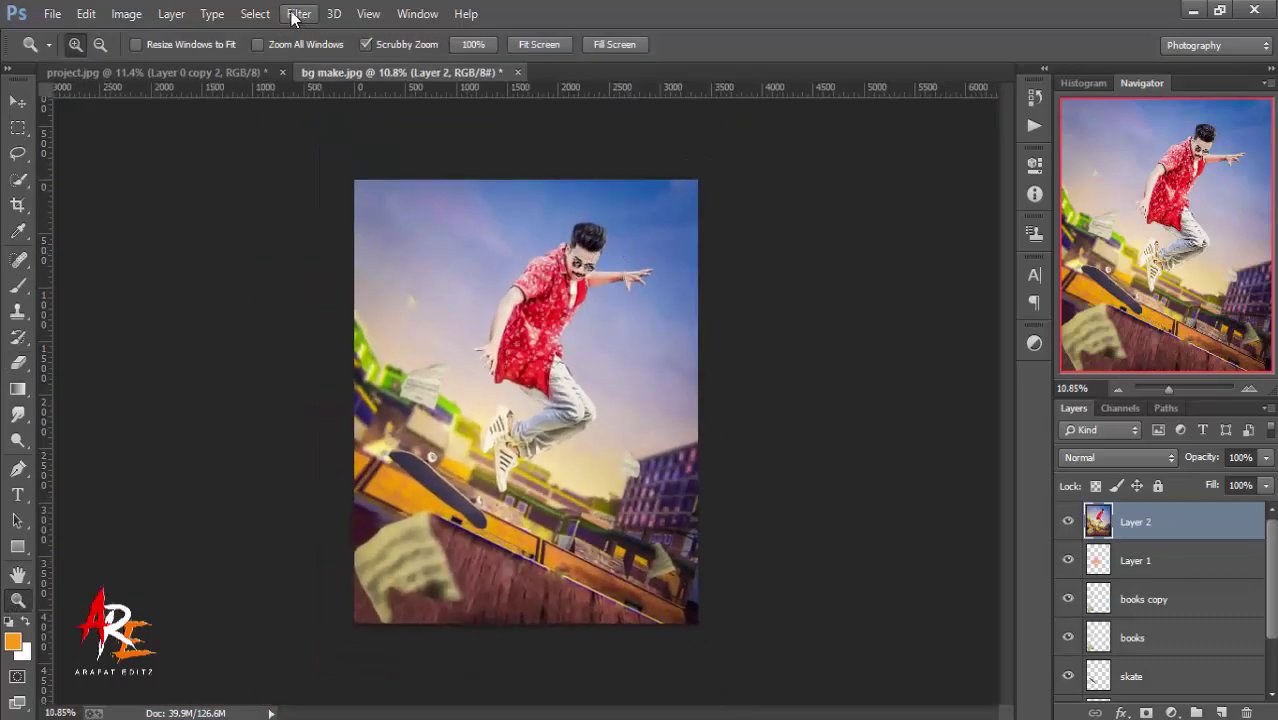
- In Selective Color, set Reds to Cyan -11, Magenta +4, Yellow +8, Black +15
click(124, 13)
mouse_move(154, 64)
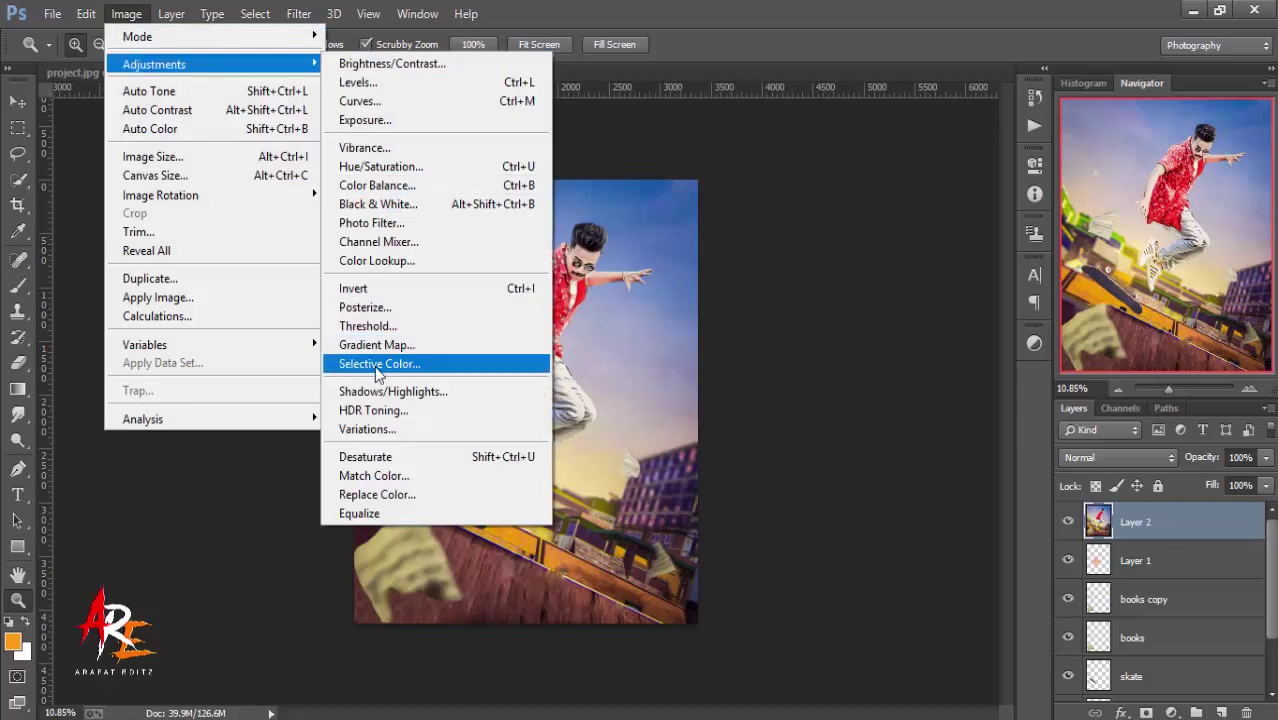
click(378, 365)
drag(665, 158, 923, 163)
mouse_move(881, 285)
mouse_down()
mouse_move(895, 290)
mouse_move(869, 306)
mouse_move(887, 367)
mouse_move(874, 409)
mouse_up()
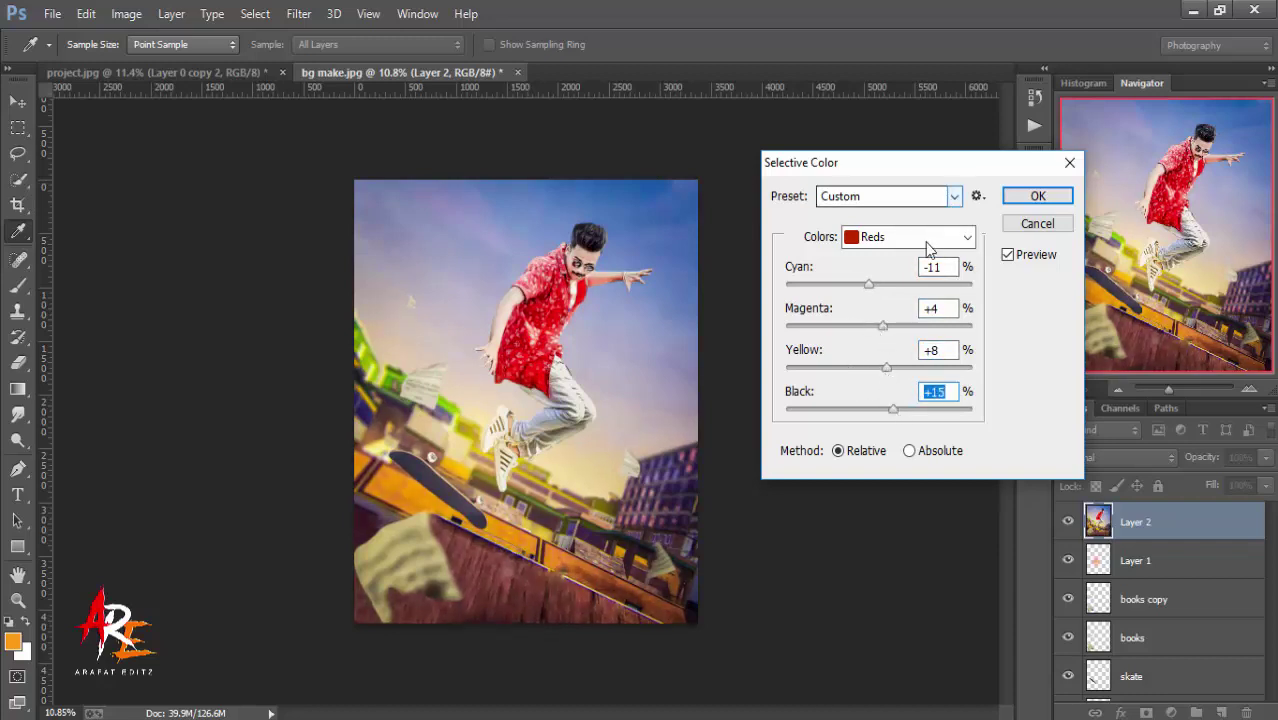
- Set Selective Color Blacks to Yellow +2 and Black +4, and apply it
click(928, 240)
click(880, 411)
drag(878, 417, 884, 418)
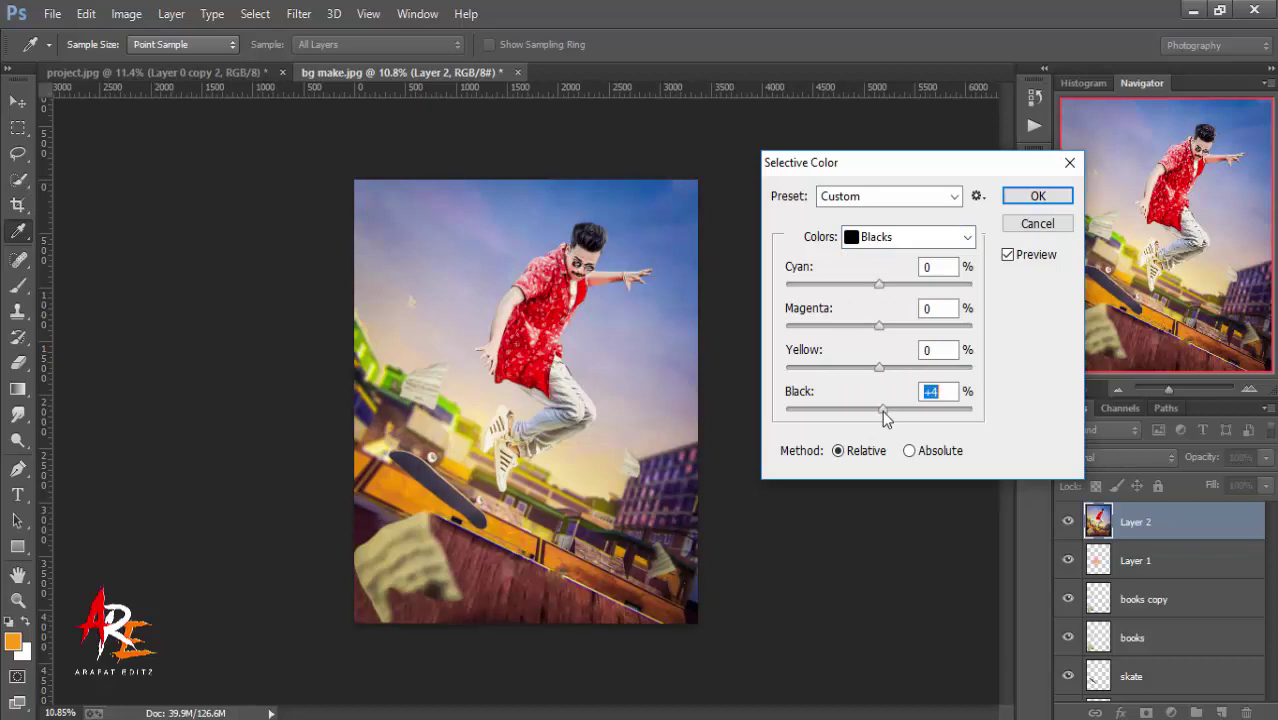
drag(879, 367, 884, 367)
click(1038, 196)
key(z)
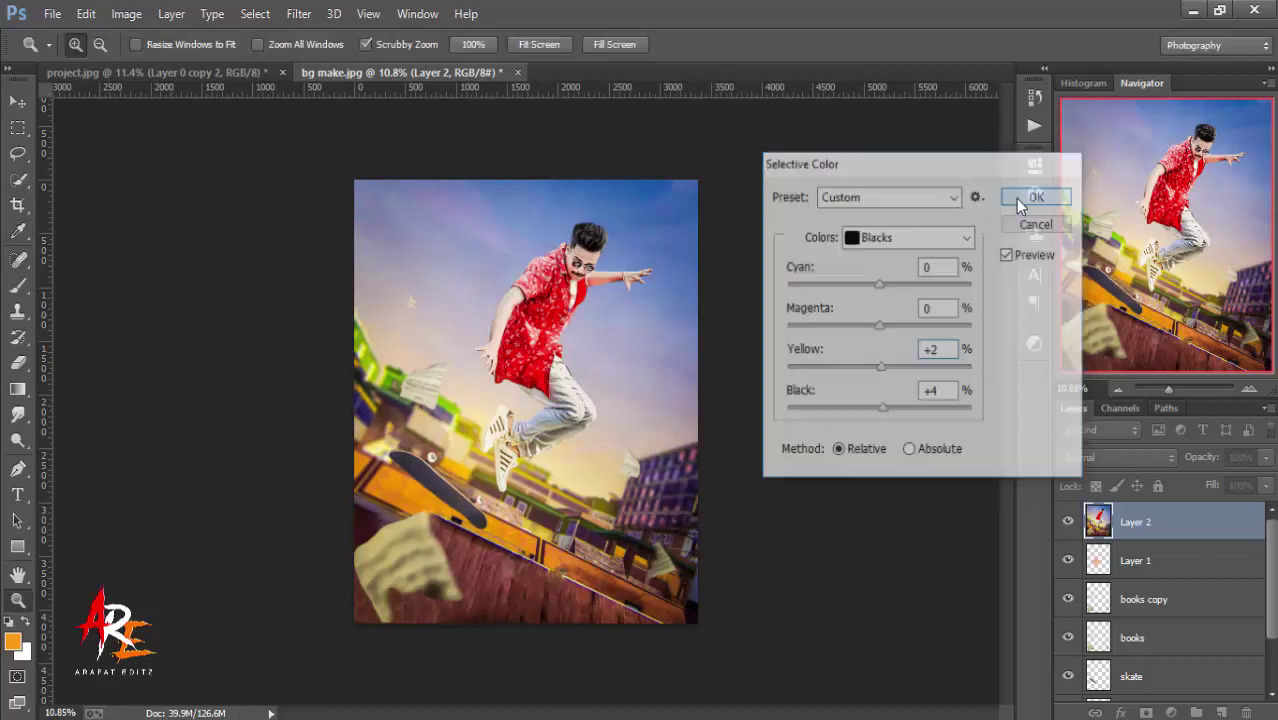
click(126, 13)
mouse_move(154, 64)
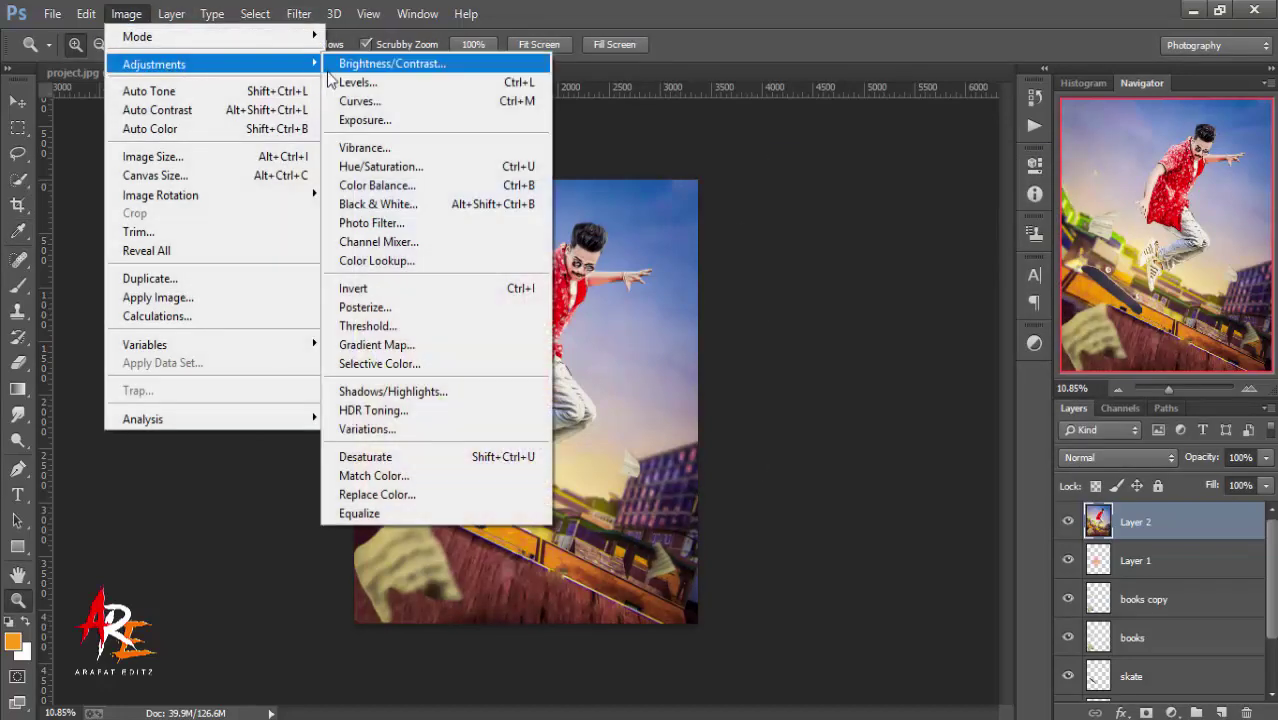
- Set Levels midtone input to 0.97 and output black to 18, then apply
click(389, 97)
drag(625, 128, 907, 128)
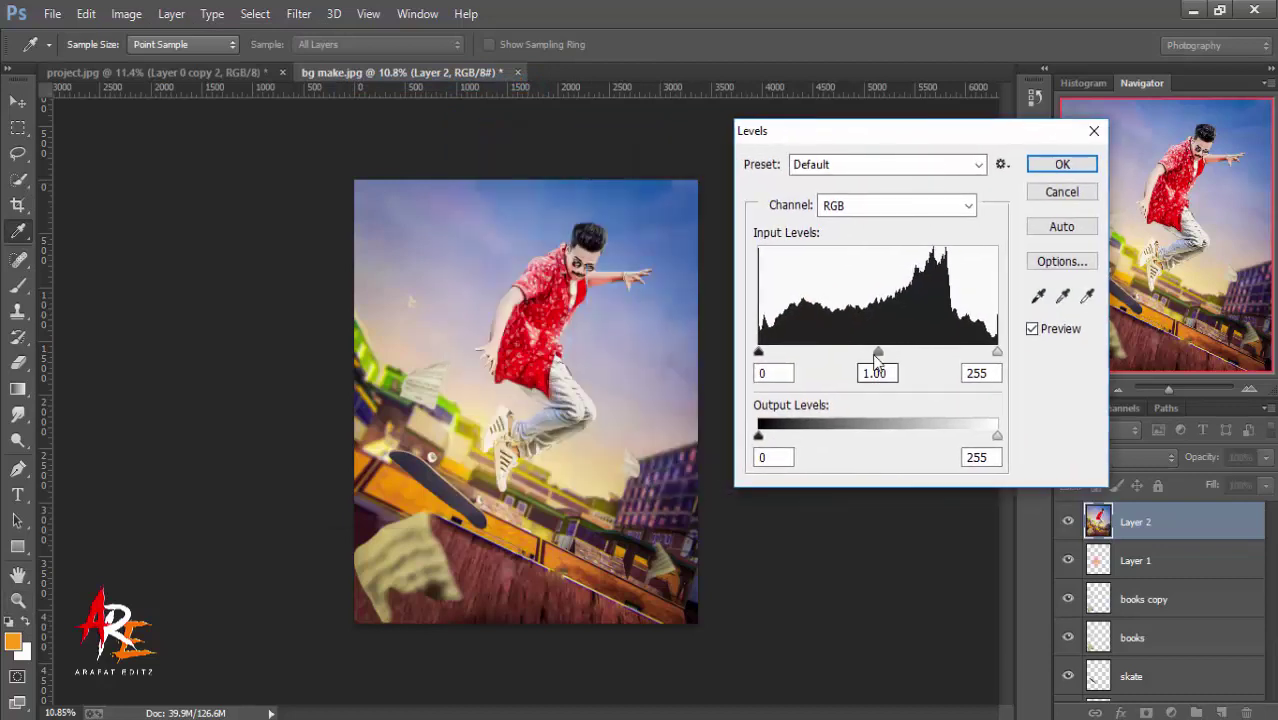
drag(877, 353, 880, 354)
drag(759, 437, 776, 437)
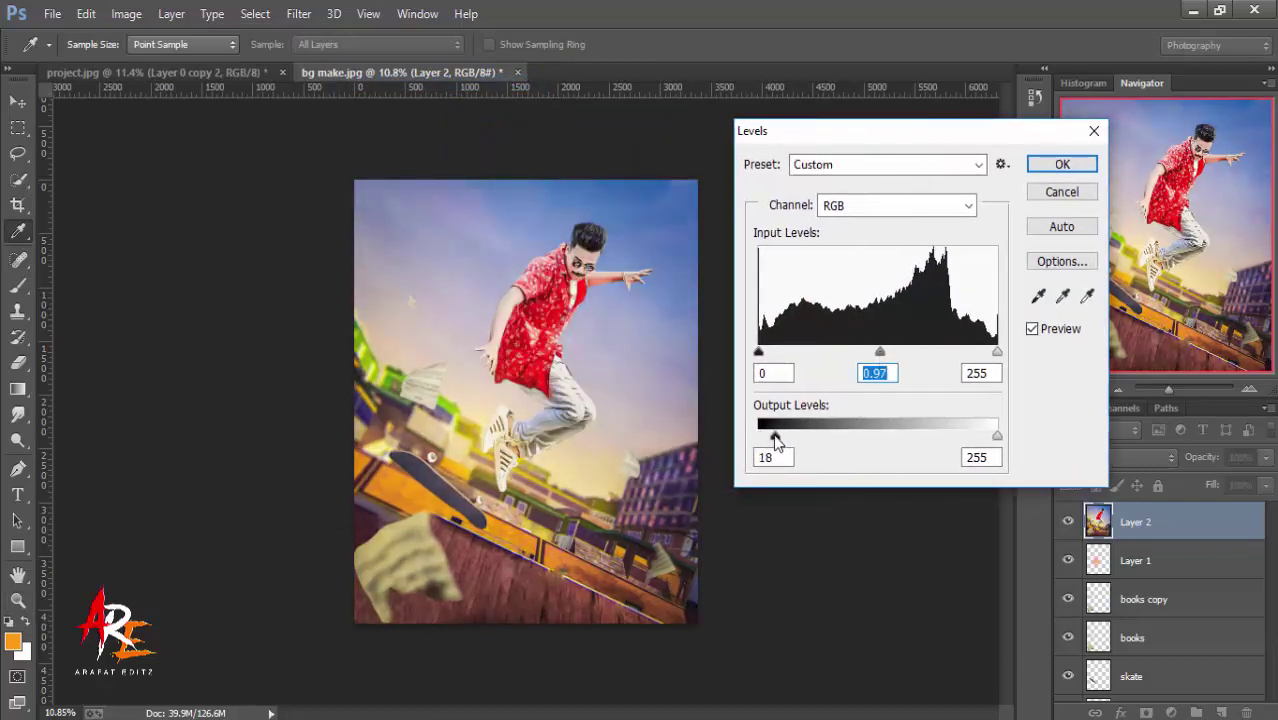
click(1062, 164)
key(z)
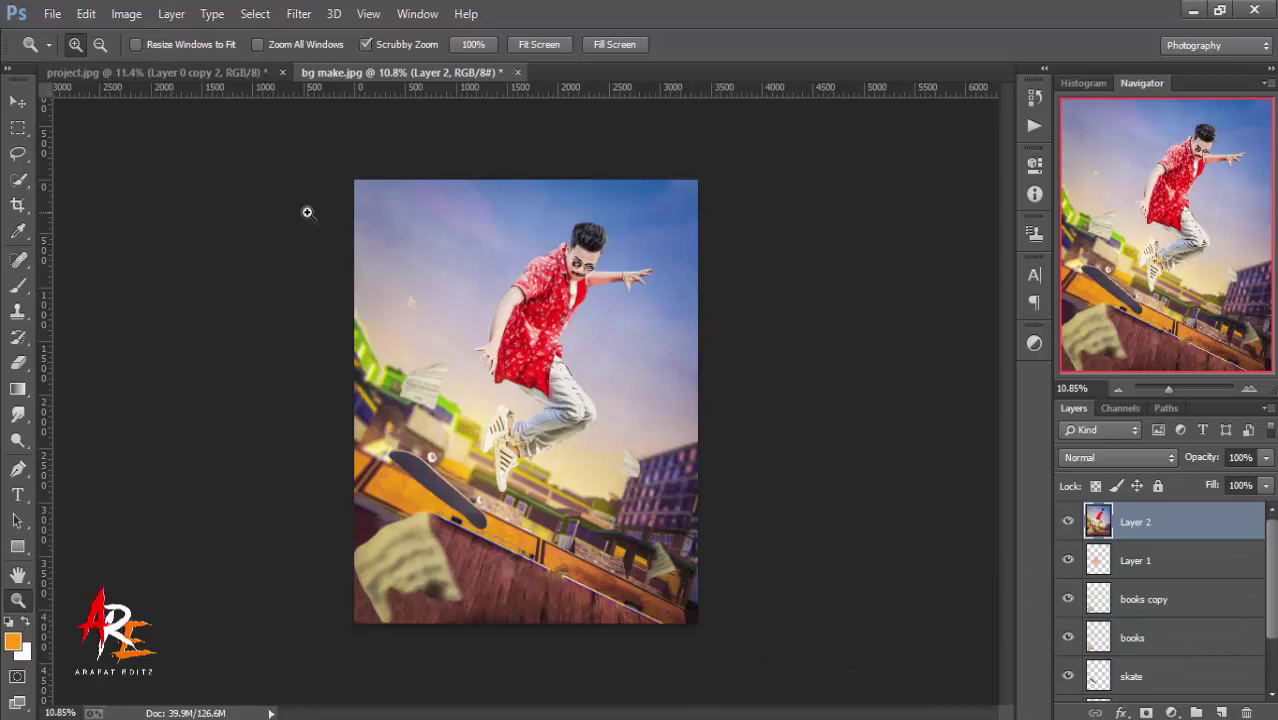
- Save the image as a JPEG named 'skating' at Quality 12 Maximum
click(50, 14)
click(80, 194)
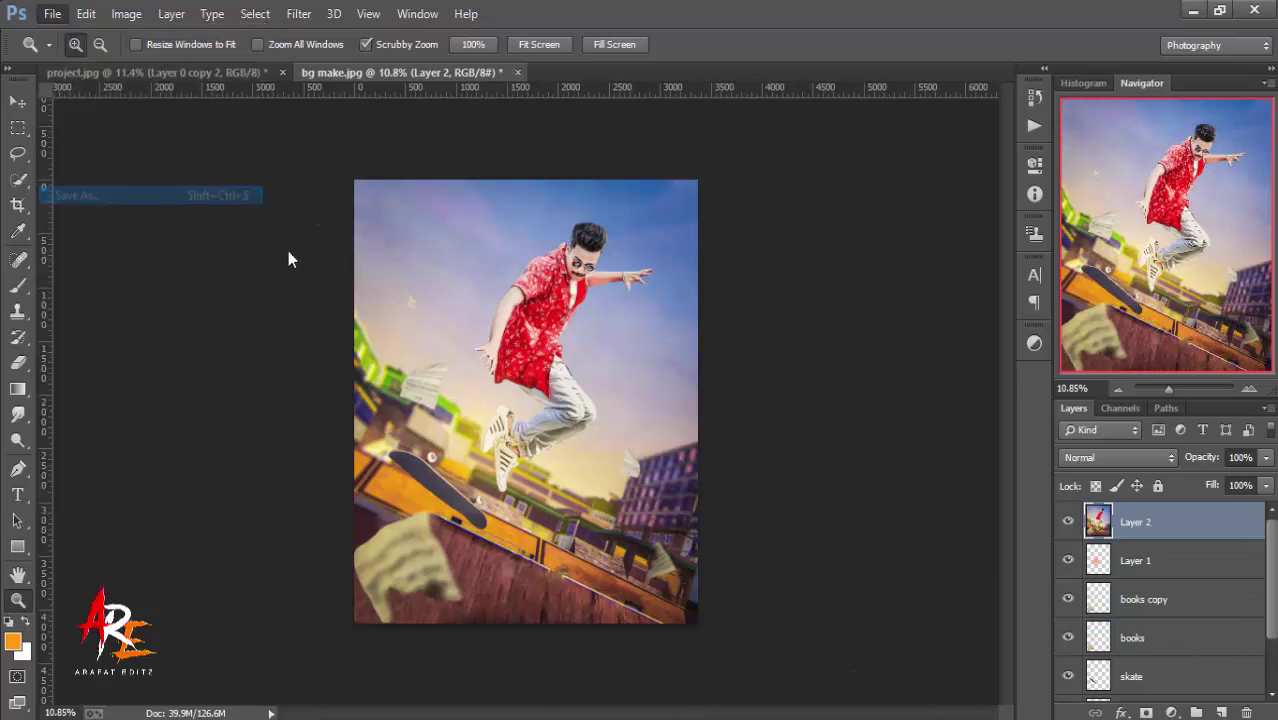
text(s)
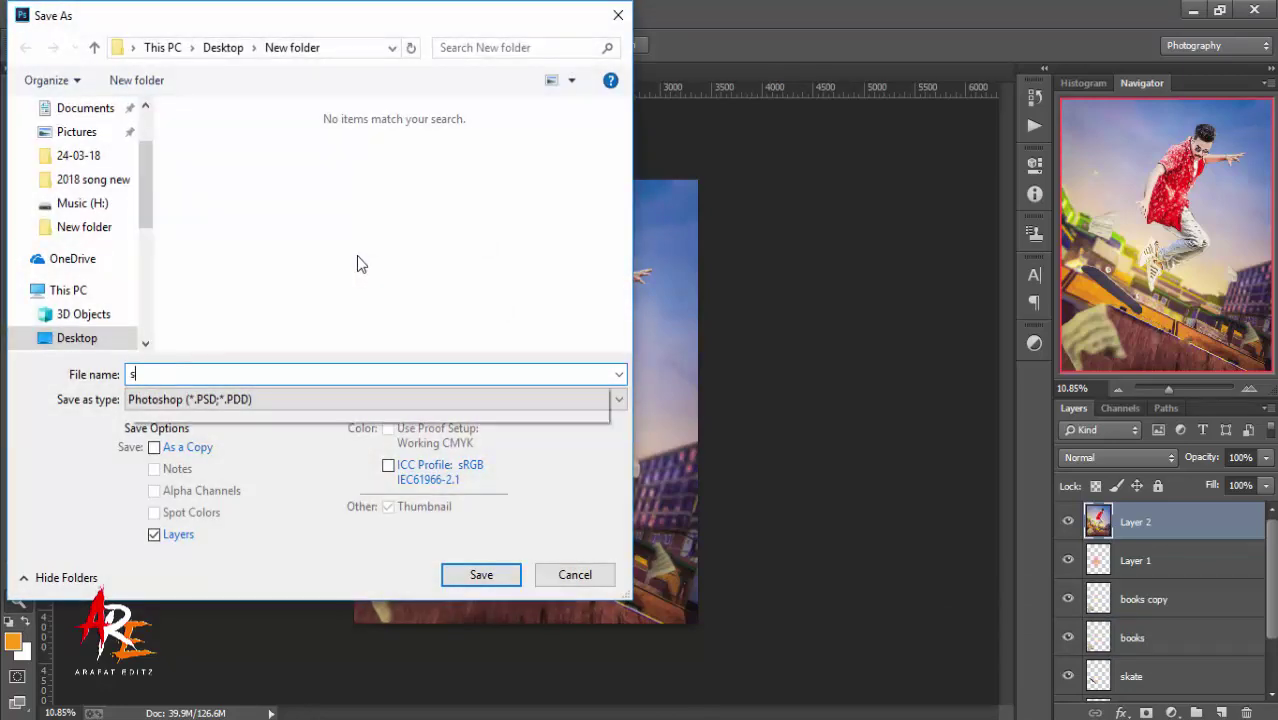
text(kating)
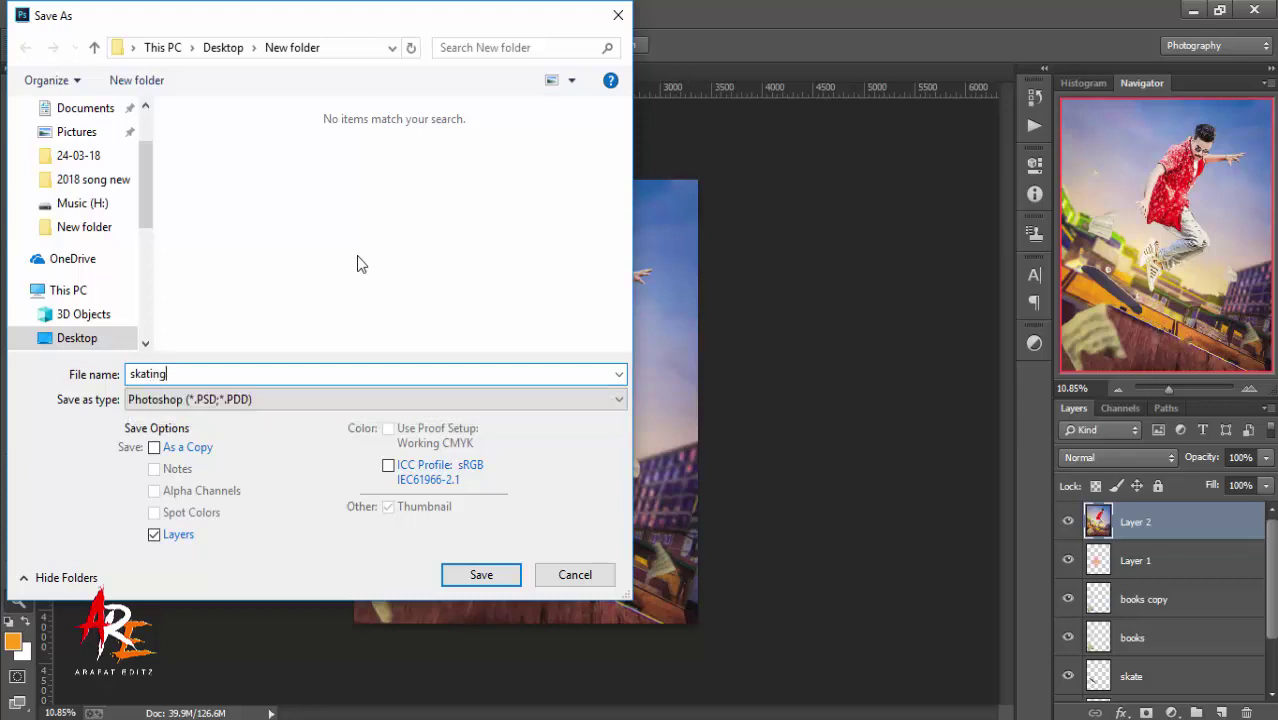
click(600, 399)
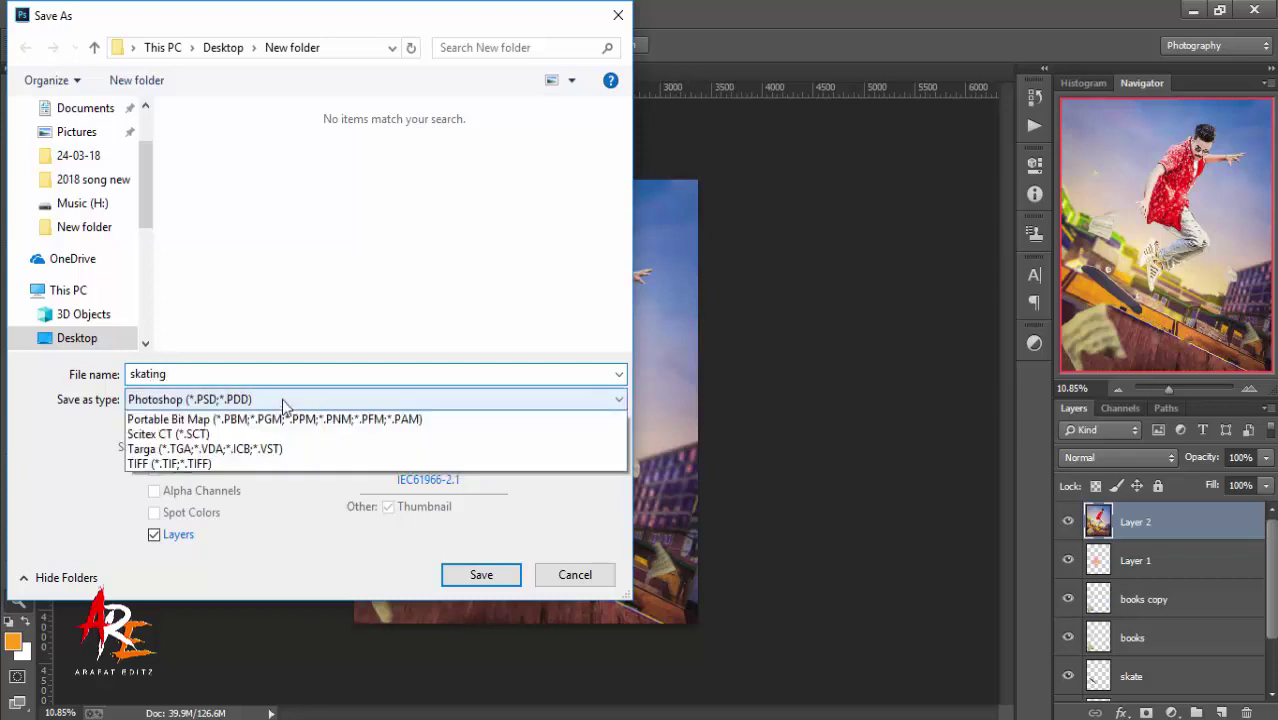
click(400, 528)
click(481, 575)
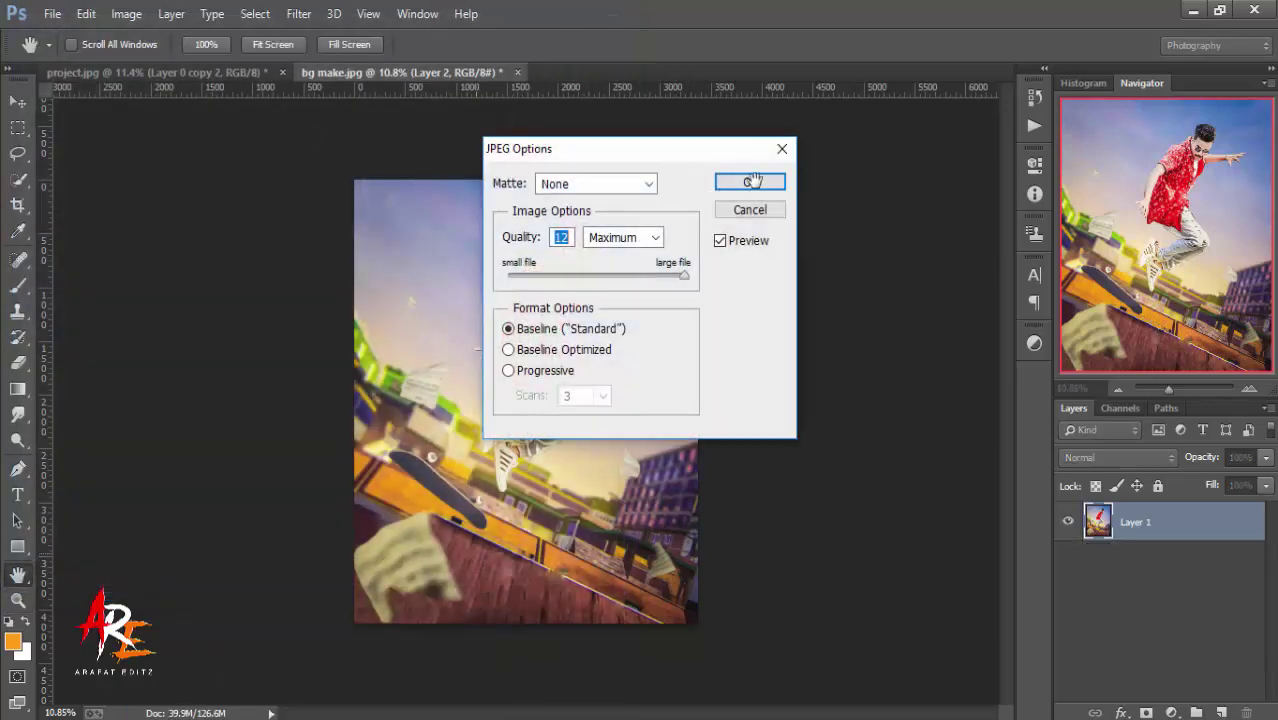
click(748, 187)
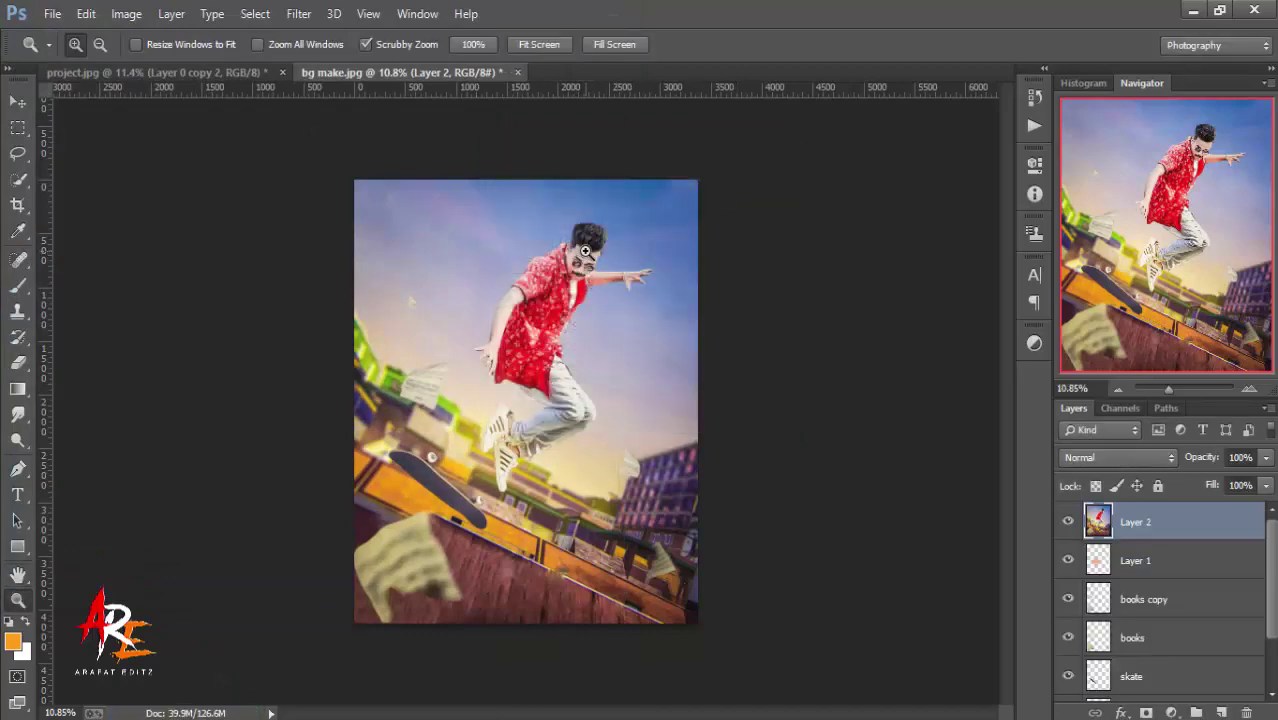